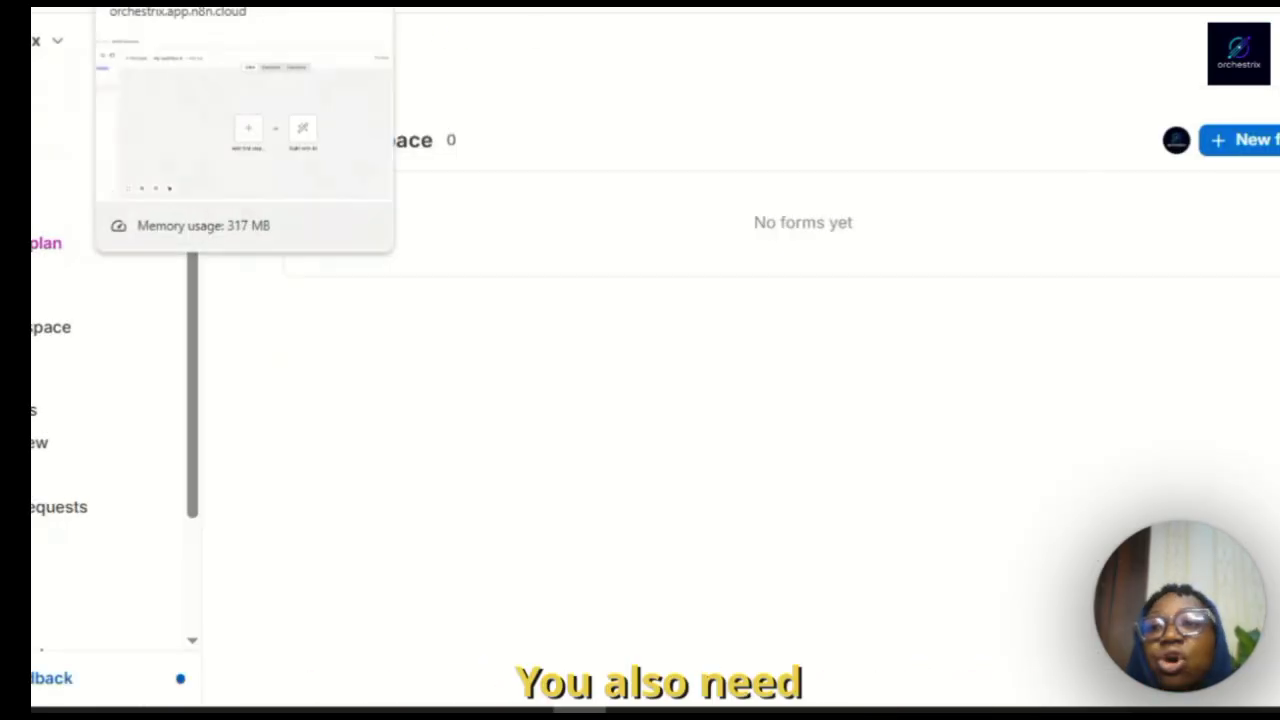
Title the new form "Bright Smile Dental - Contact Us" and start building it from scratch
click(140, 3)
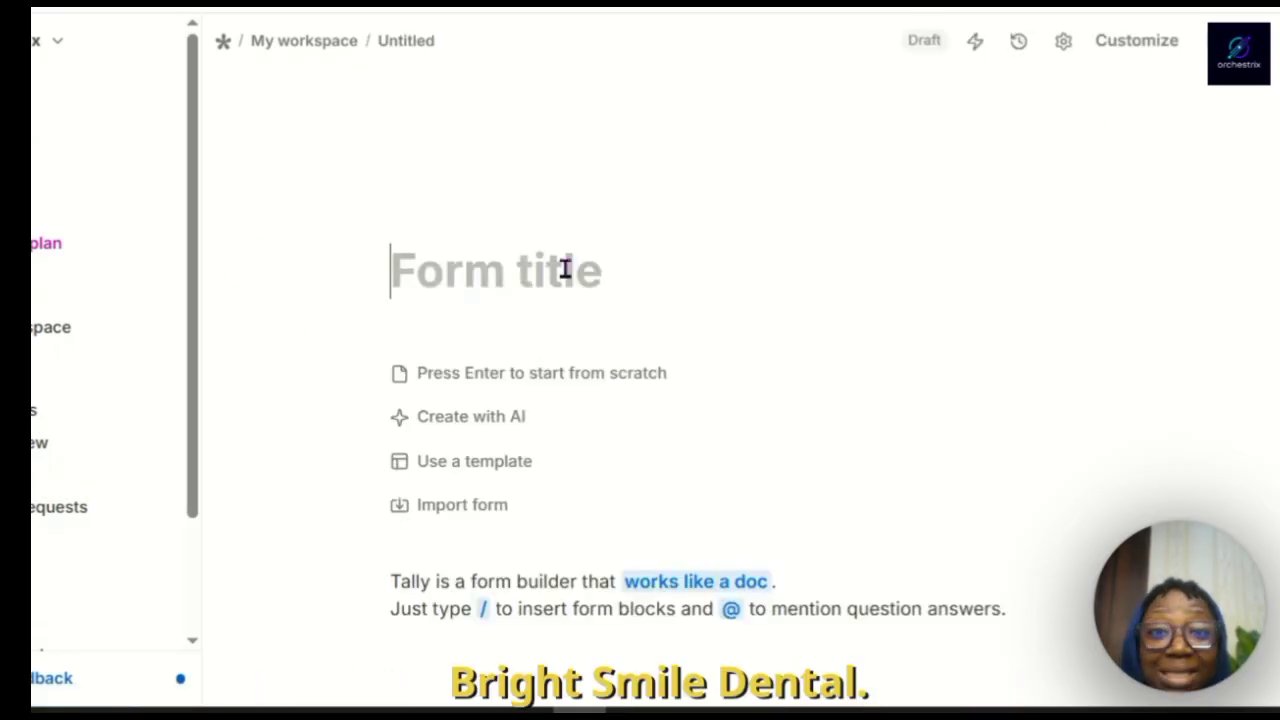
text(Bright Smile Dental - Contact Us)
key(Return)
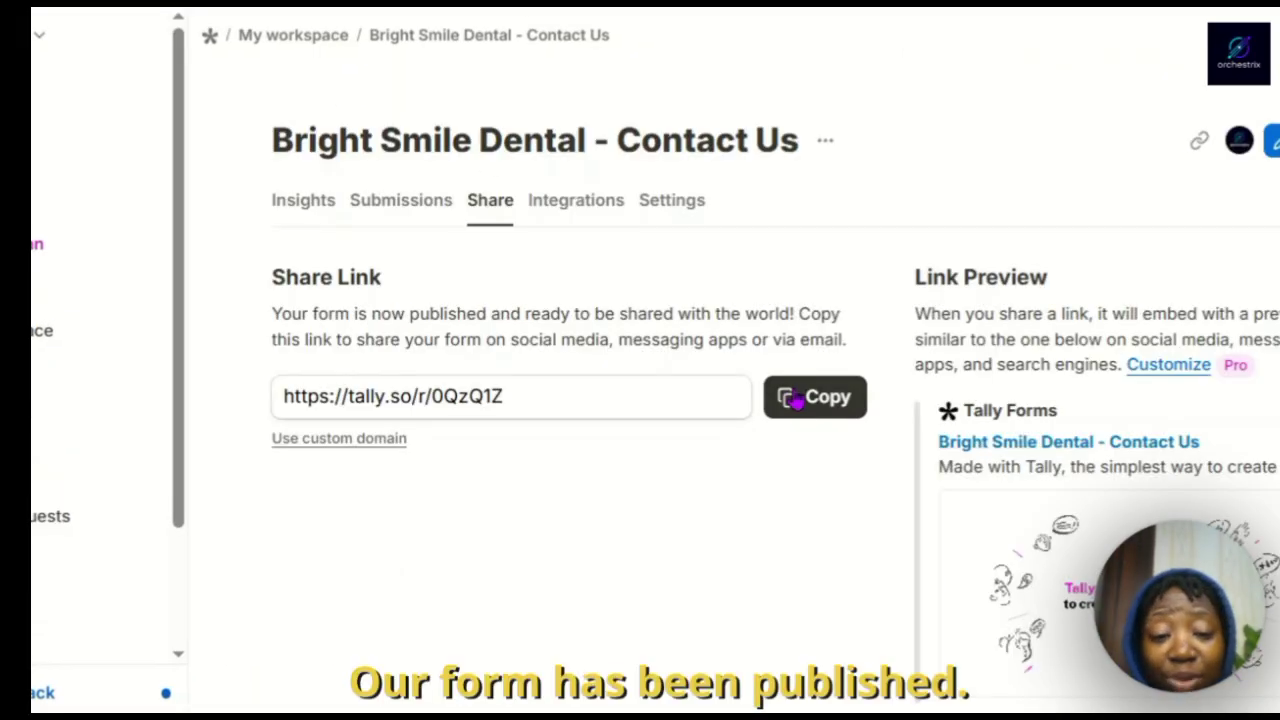
Copy the share link of the published Bright Smile Dental contact form
click(781, 396)
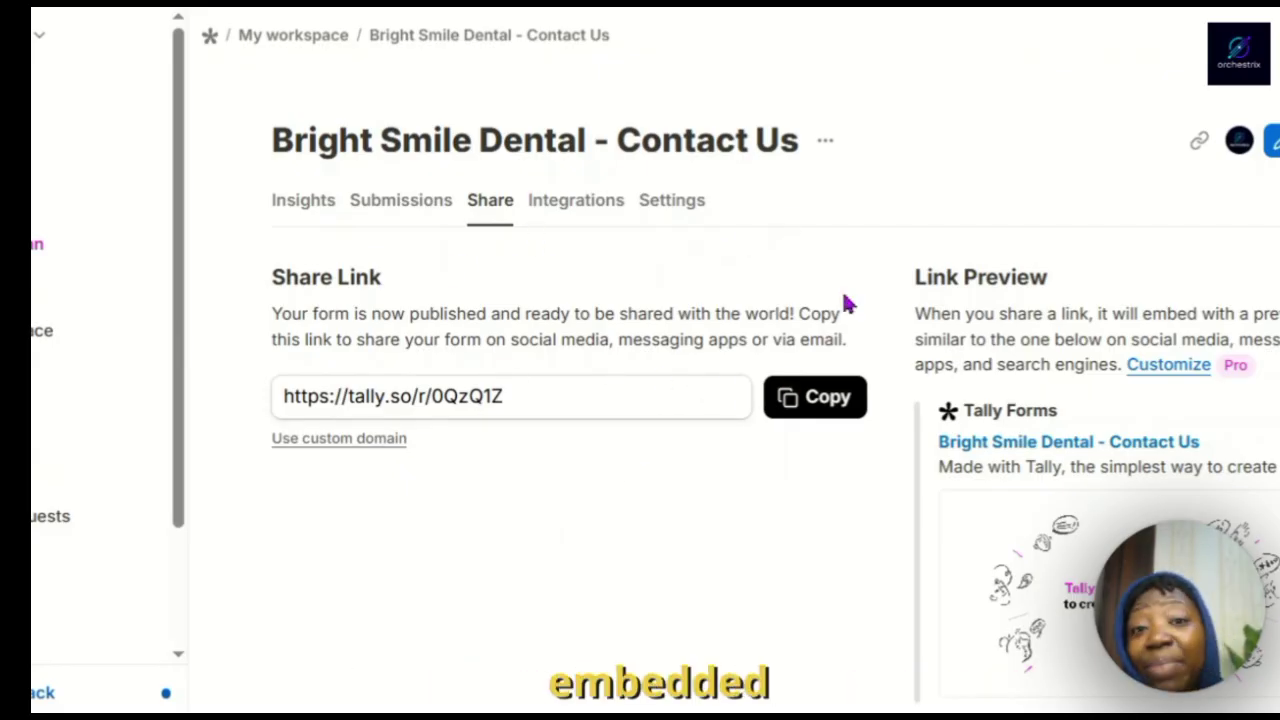
click(808, 401)
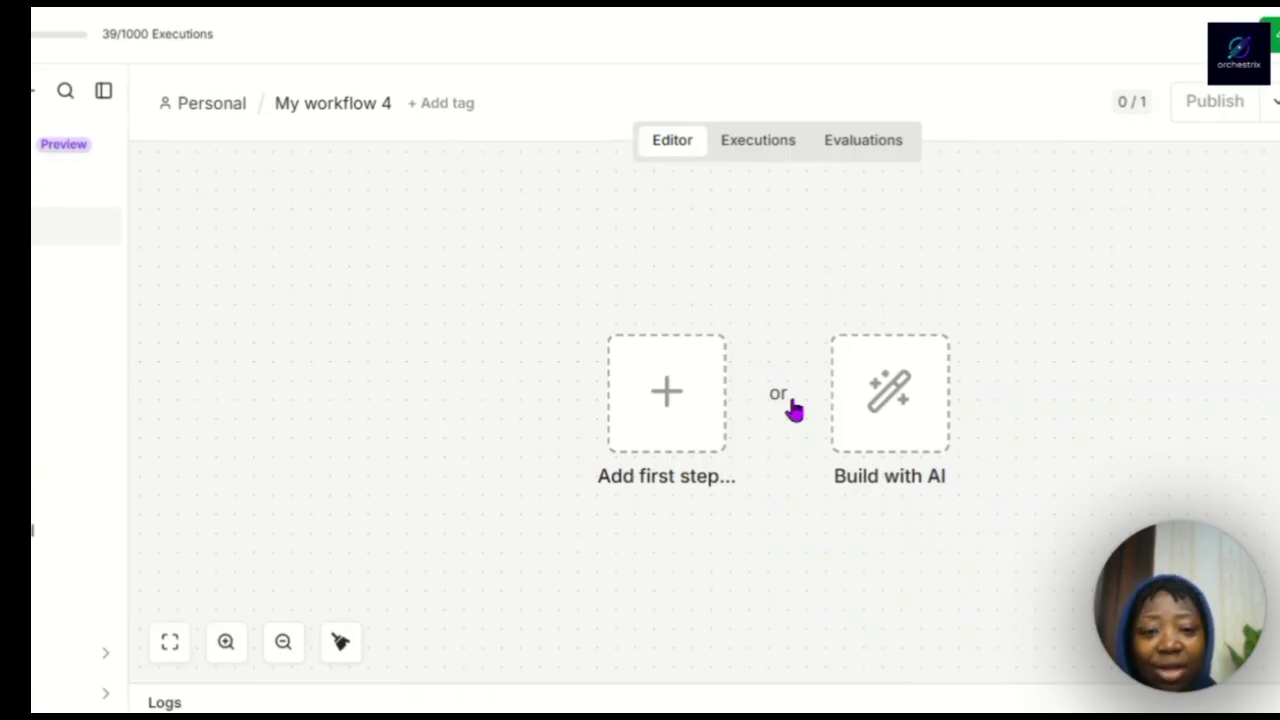
Switch to n8n and add a Webhook trigger as the first step of the workflow
click(703, 410)
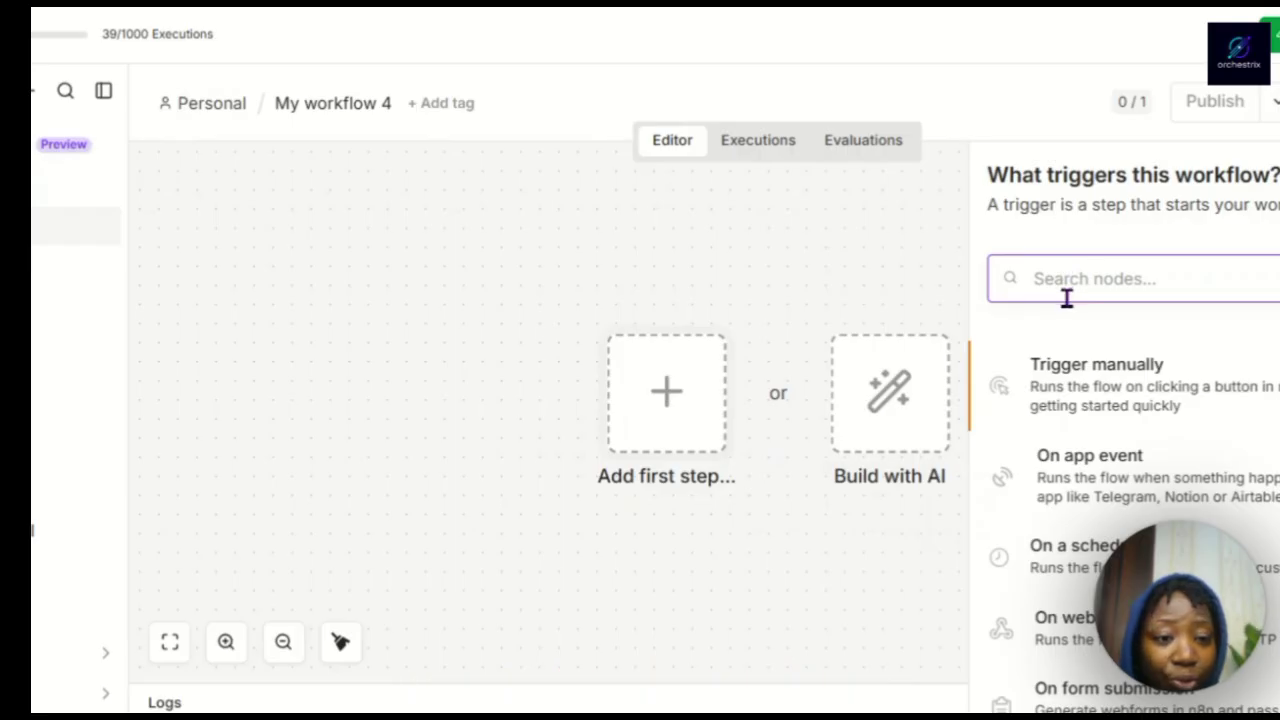
text(web)
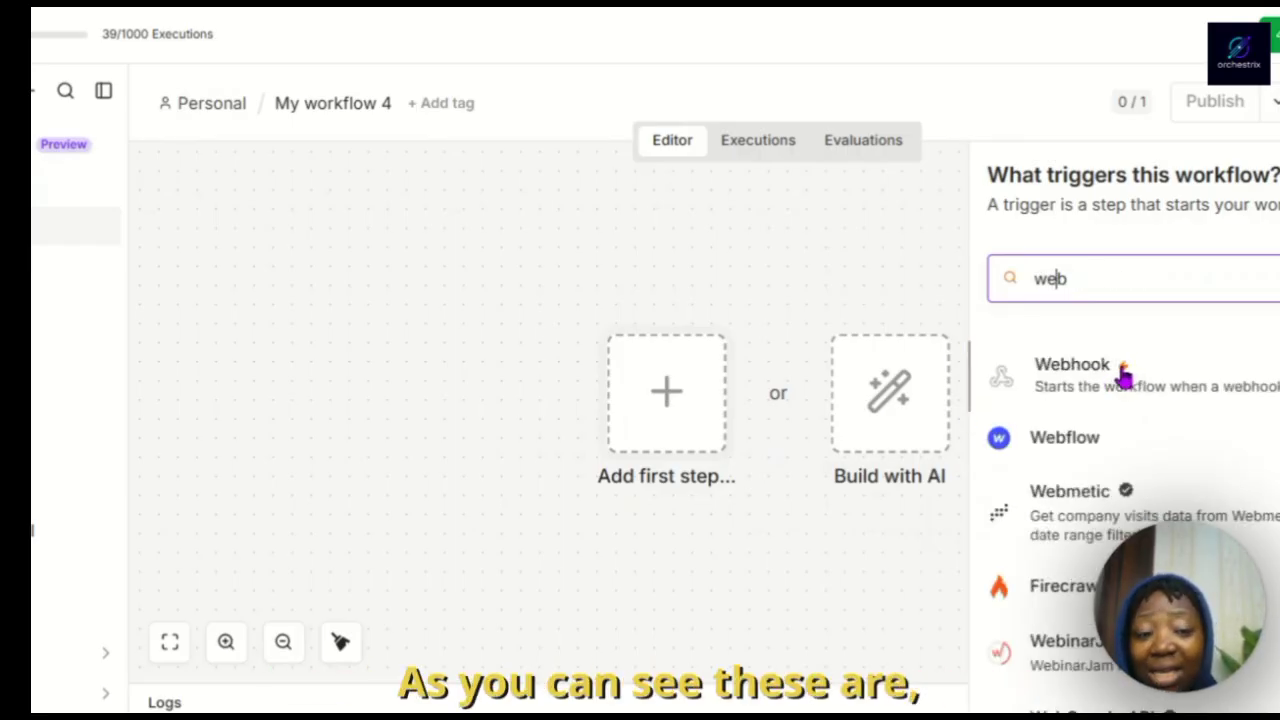
click(1100, 388)
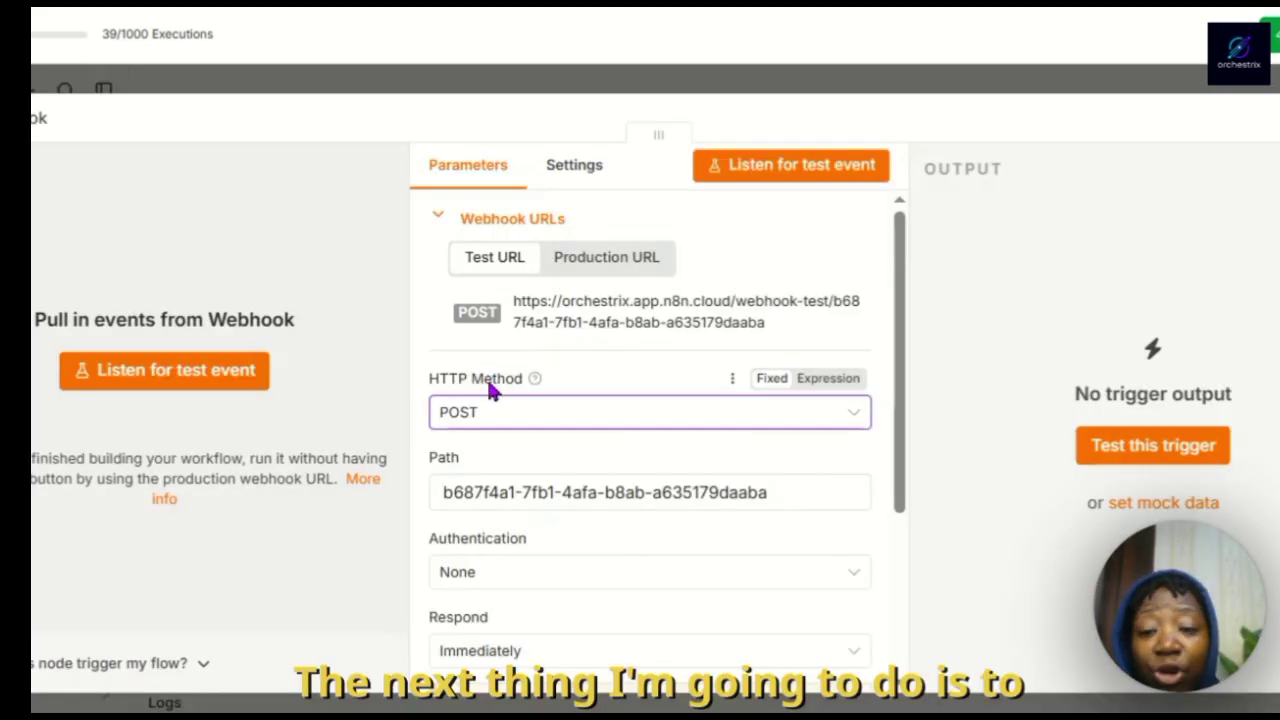
Set the Webhook trigger's HTTP method to POST and copy its test URL
click(485, 420)
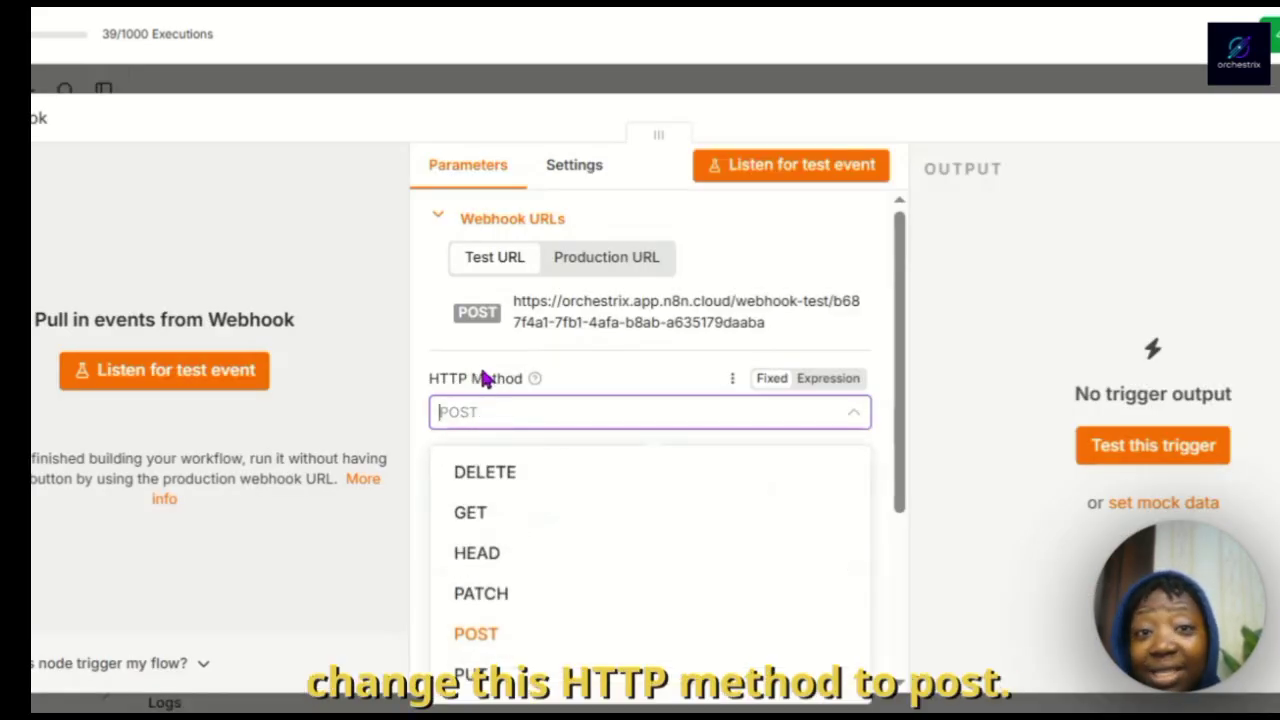
click(476, 634)
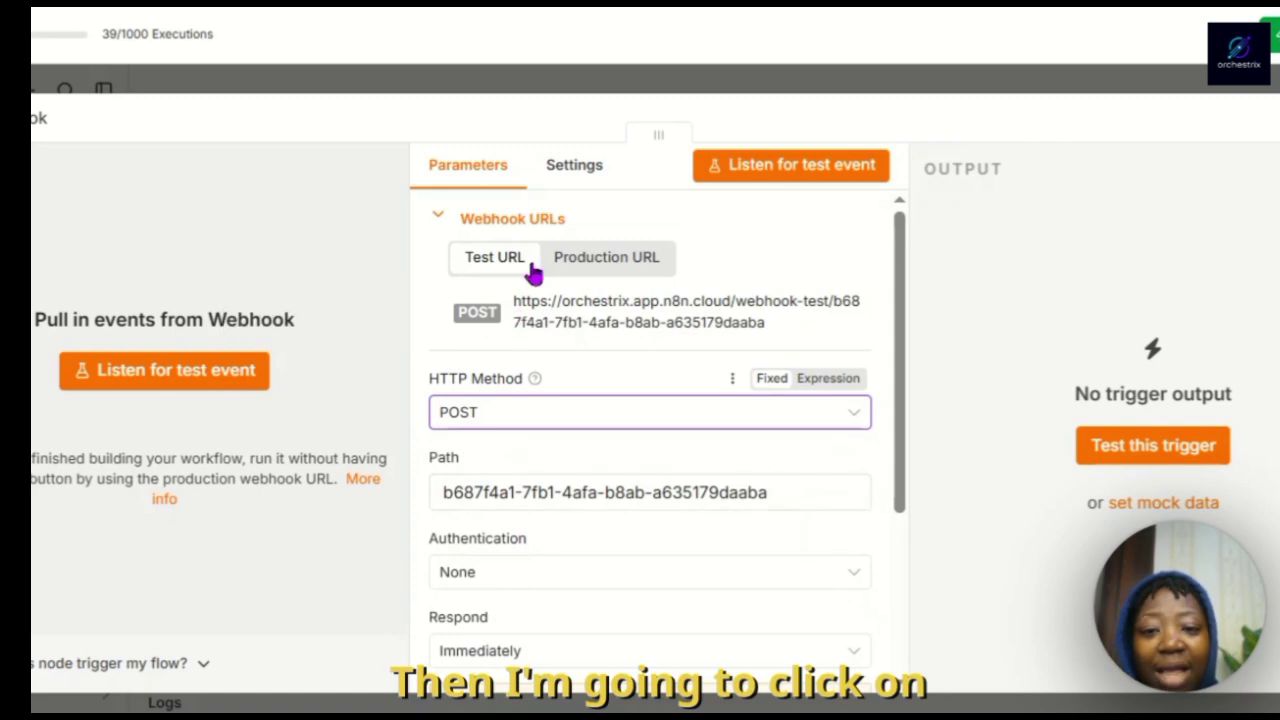
click(597, 330)
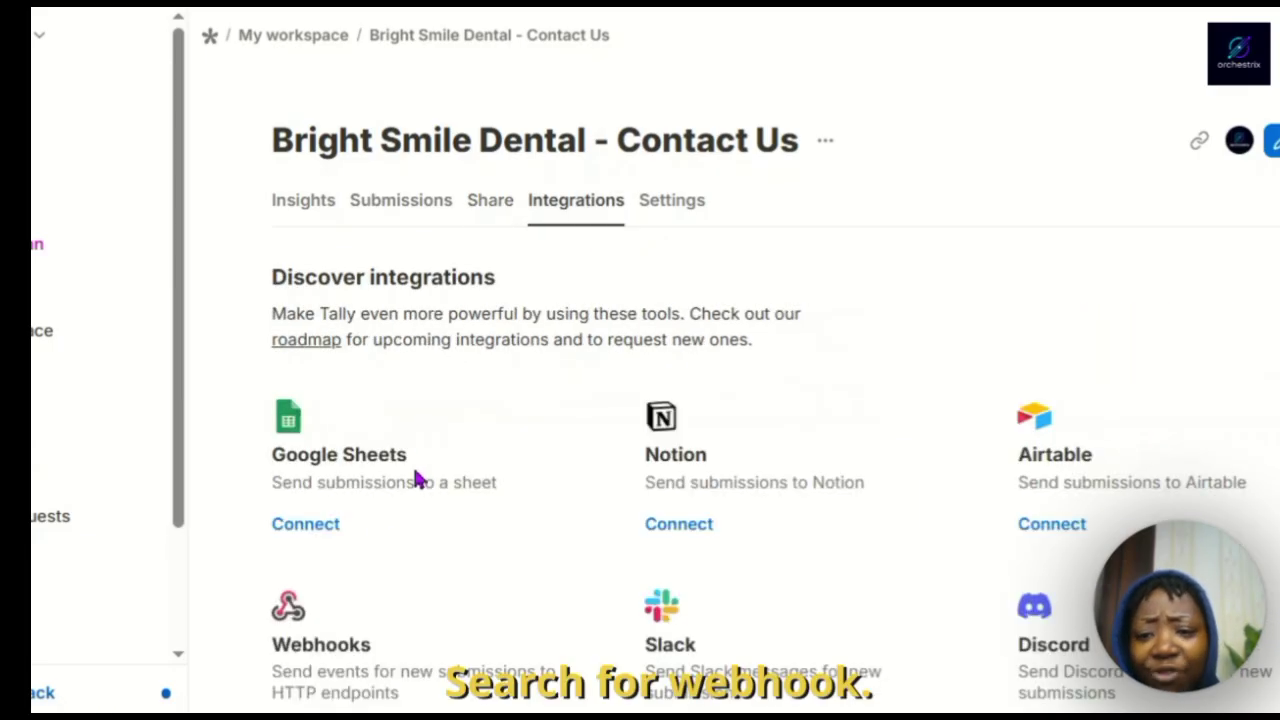
In Tally, connect the form's Webhooks integration using the copied n8n test URL as the endpoint
scroll(364, 613, down, 1)
scroll(364, 613, down, 3)
click(308, 503)
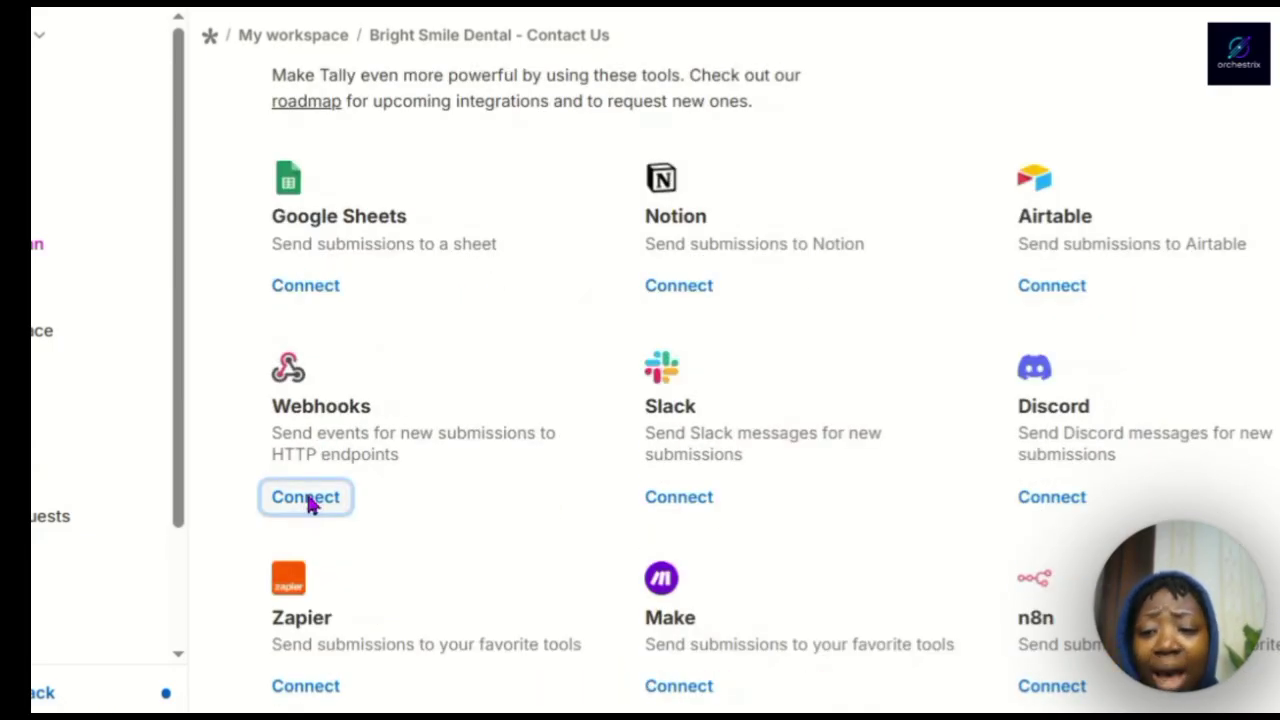
key(ctrl+v)
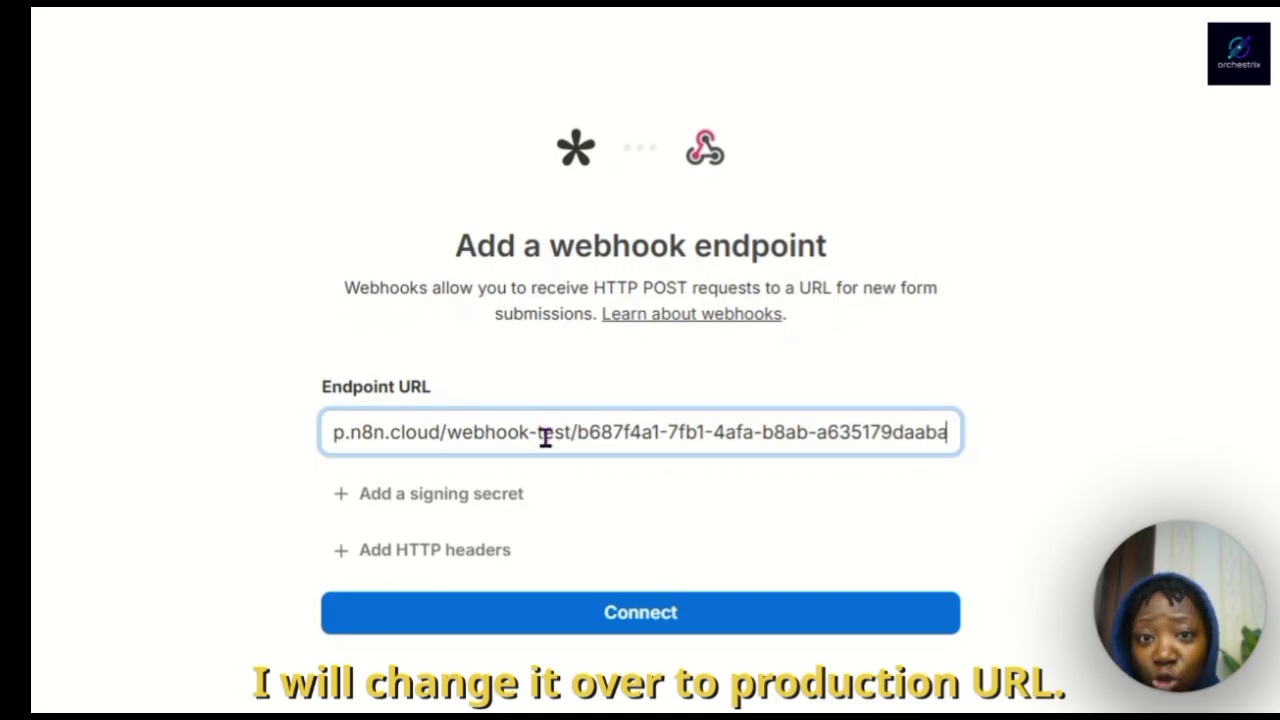
click(637, 622)
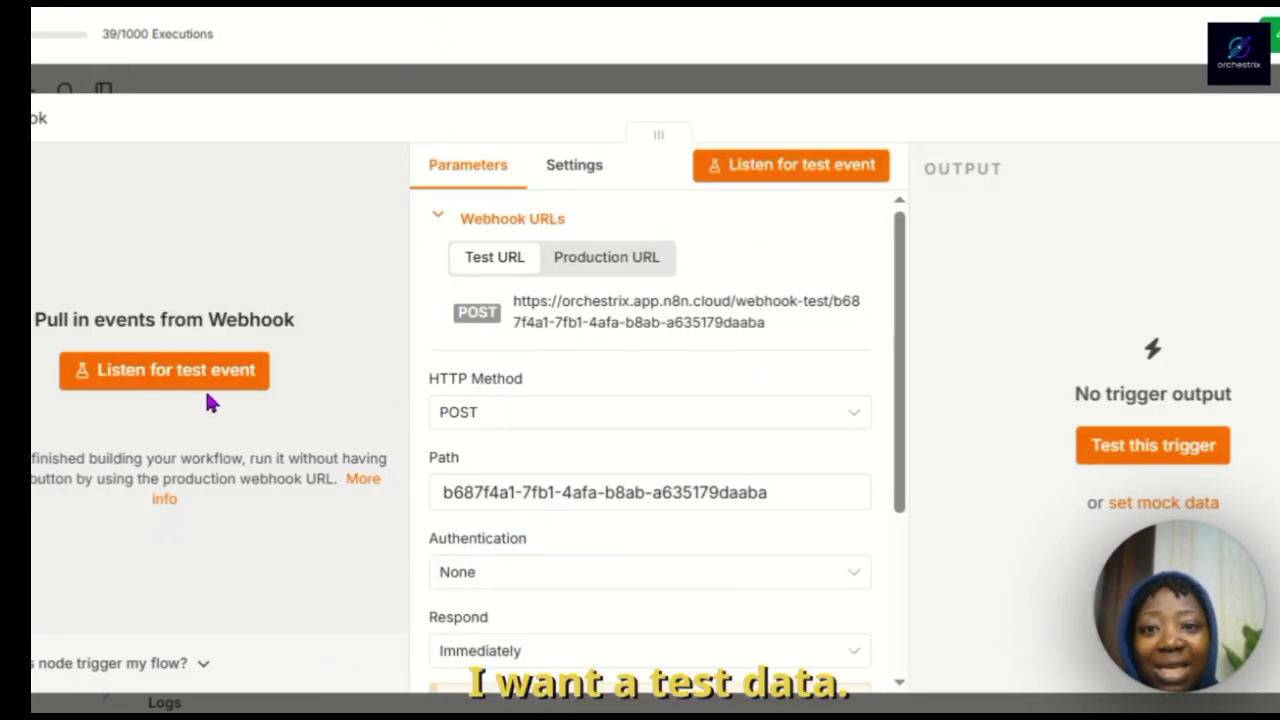
Listen for a test event on the Webhook trigger and submit the contact form with the message "Can I get an appointment?"
click(222, 371)
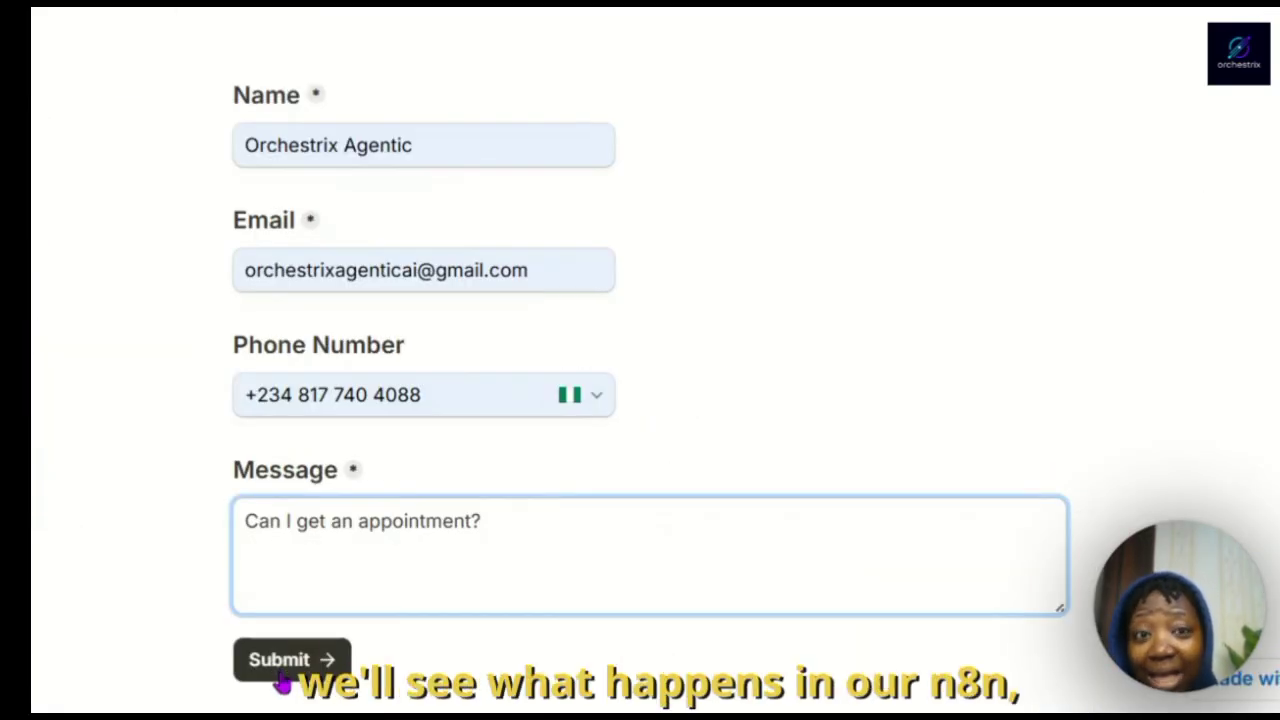
click(283, 662)
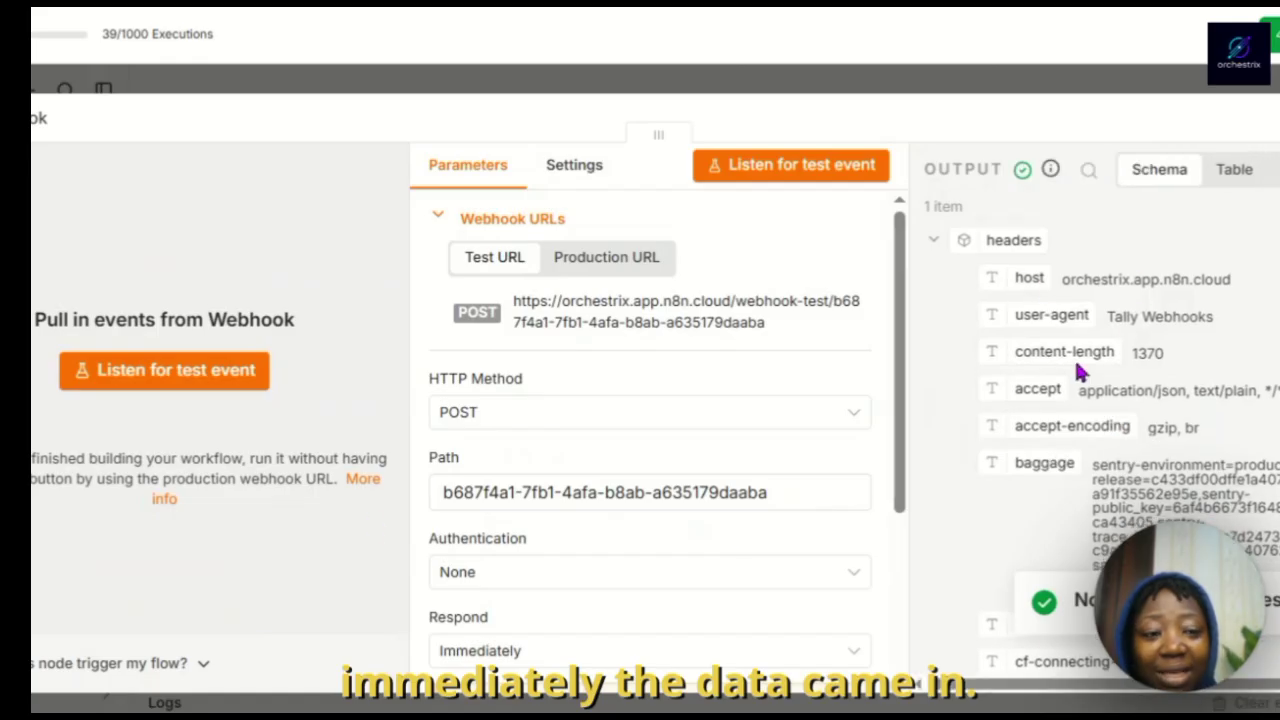
Examine the webhook output for the submitted form fields, form ID and submission ID
scroll(1143, 486, down, 5)
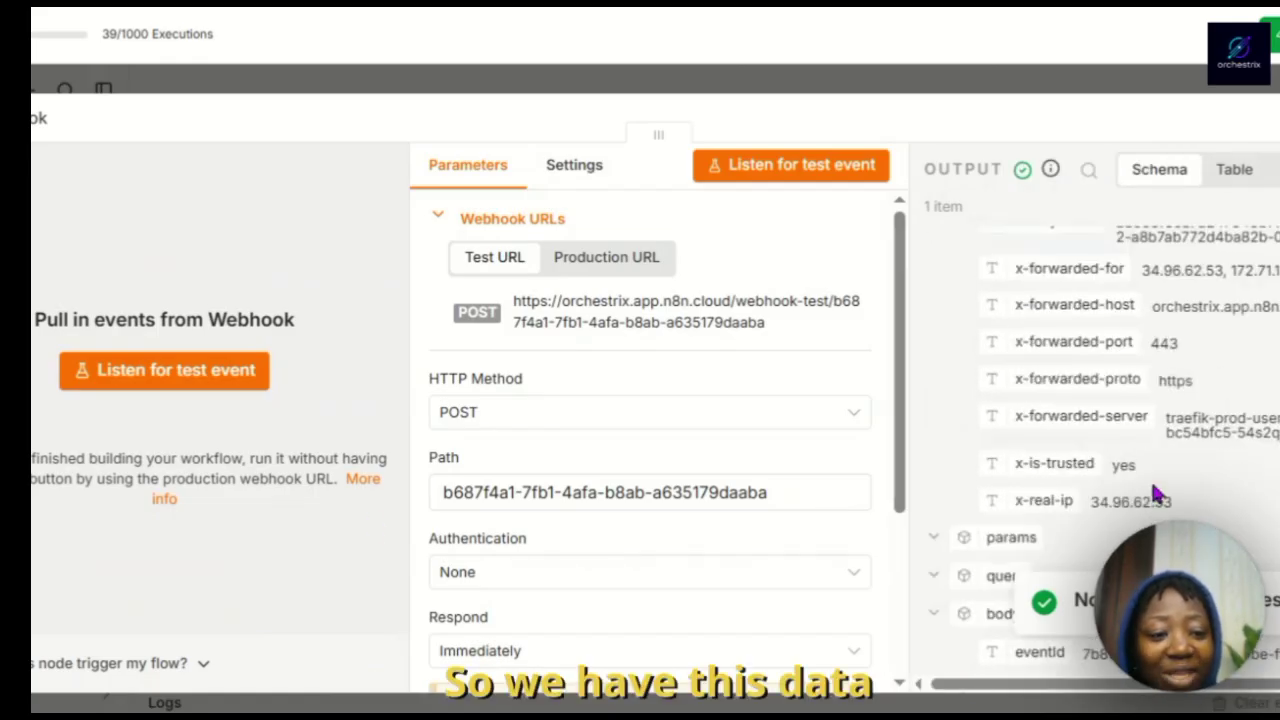
scroll(1153, 490, down, 10)
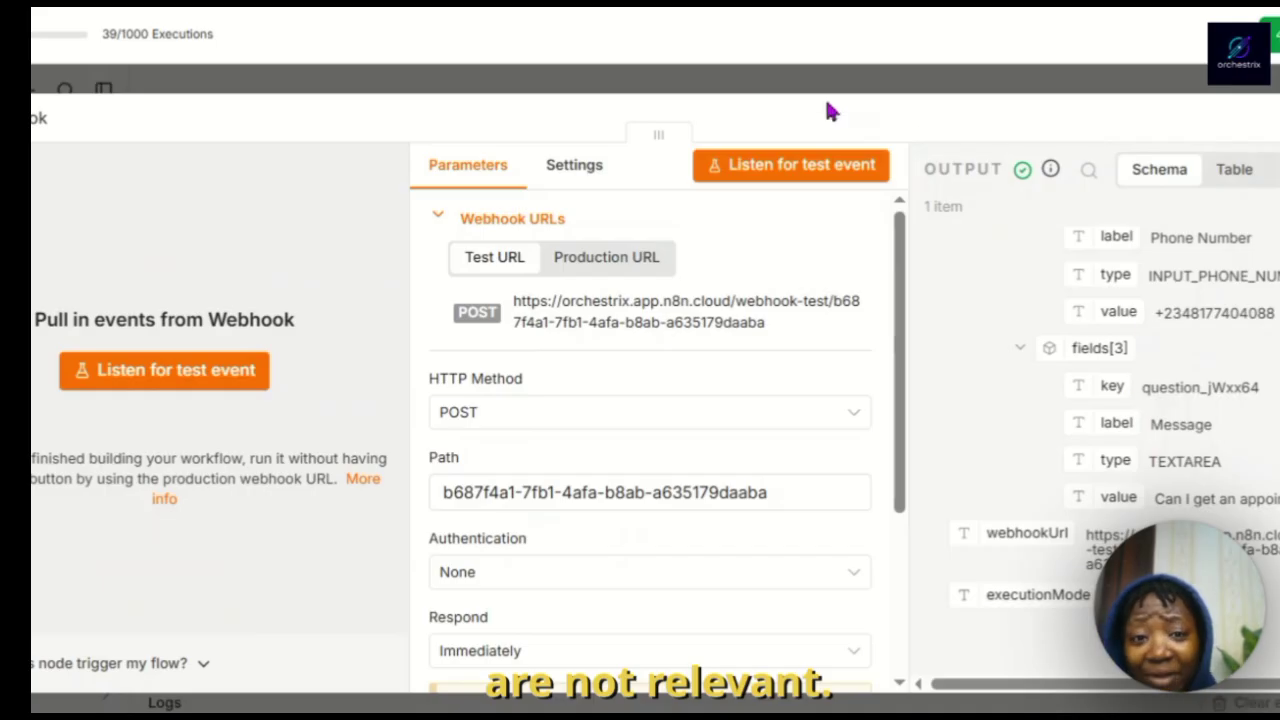
scroll(1137, 424, up, 2)
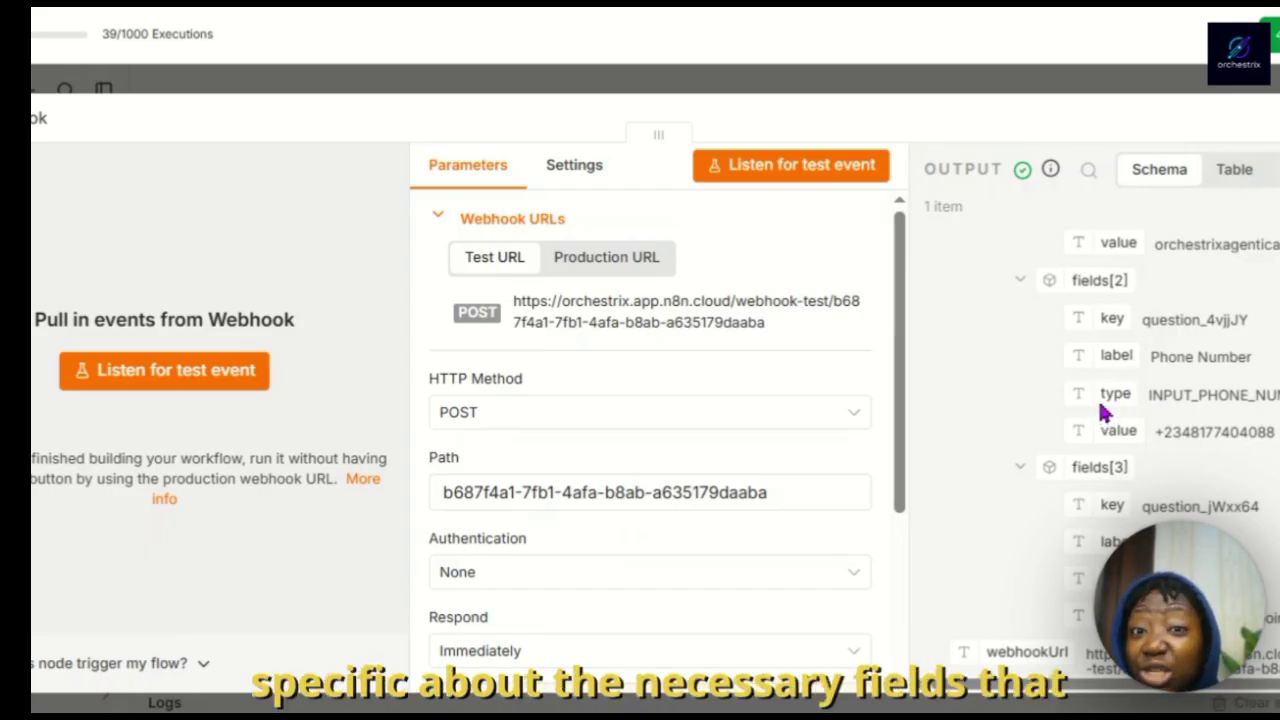
scroll(1100, 400, up, 5)
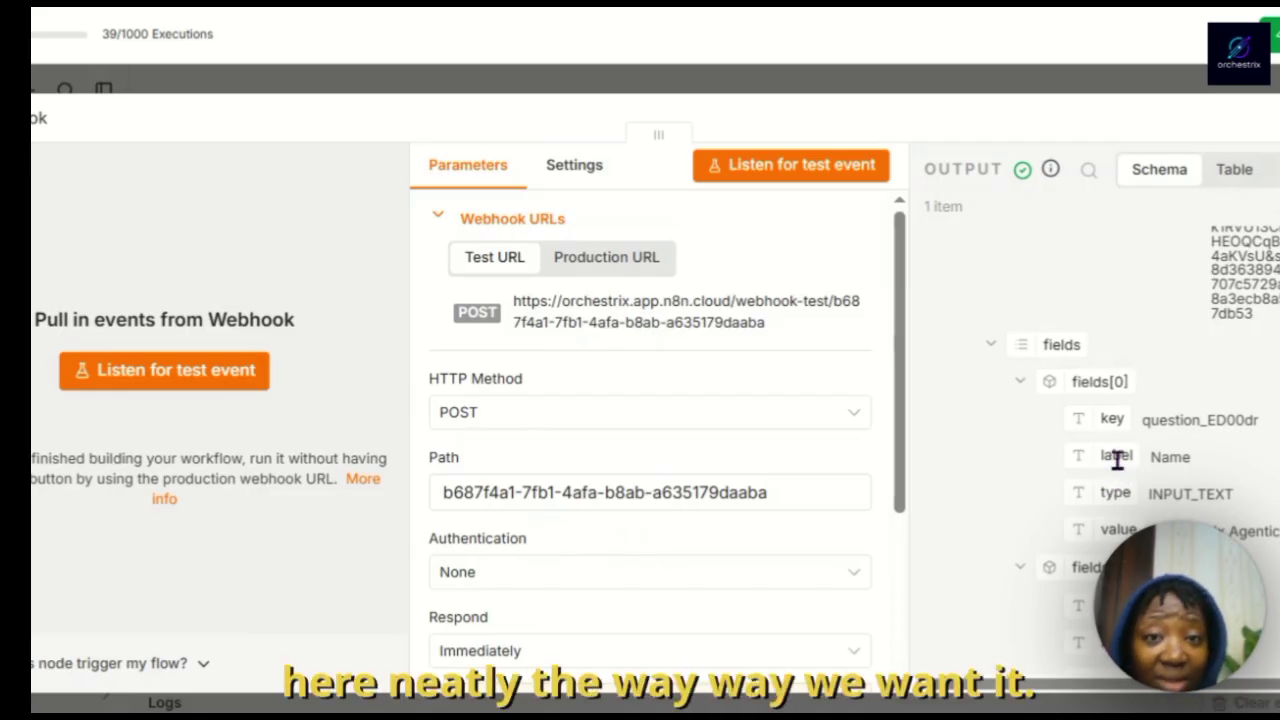
scroll(1112, 455, down, 2)
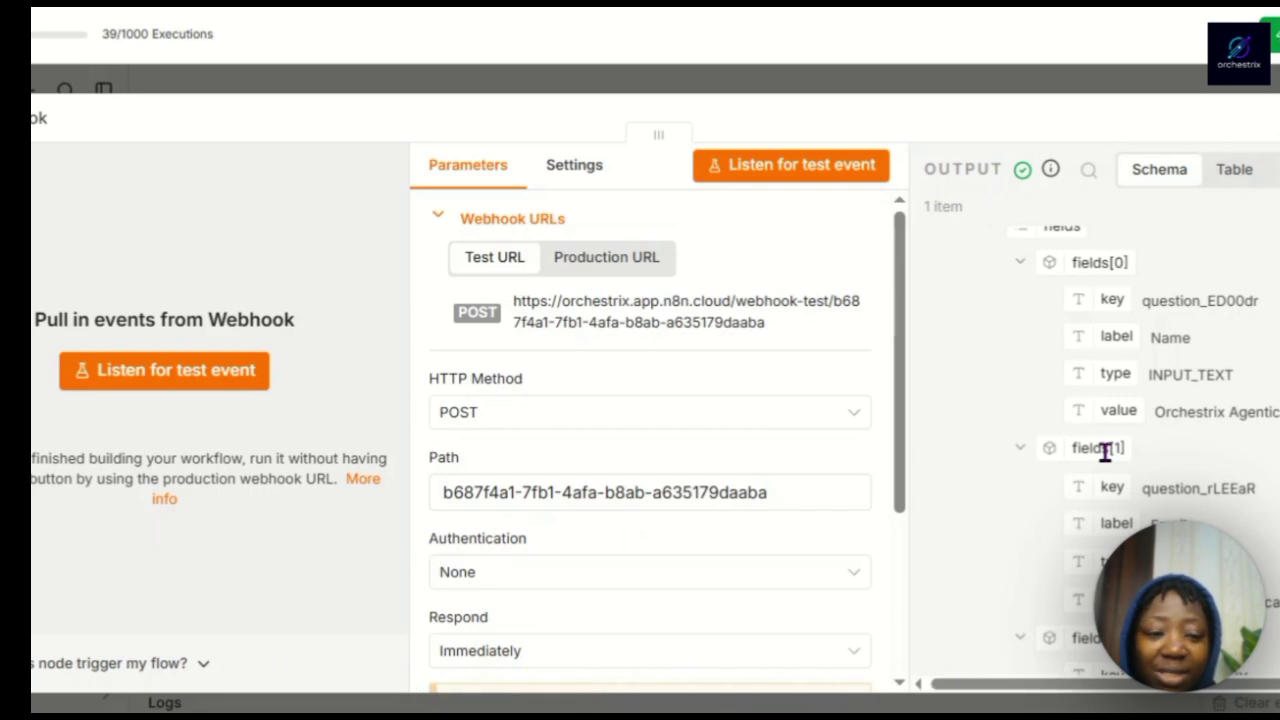
scroll(1105, 452, up, 5)
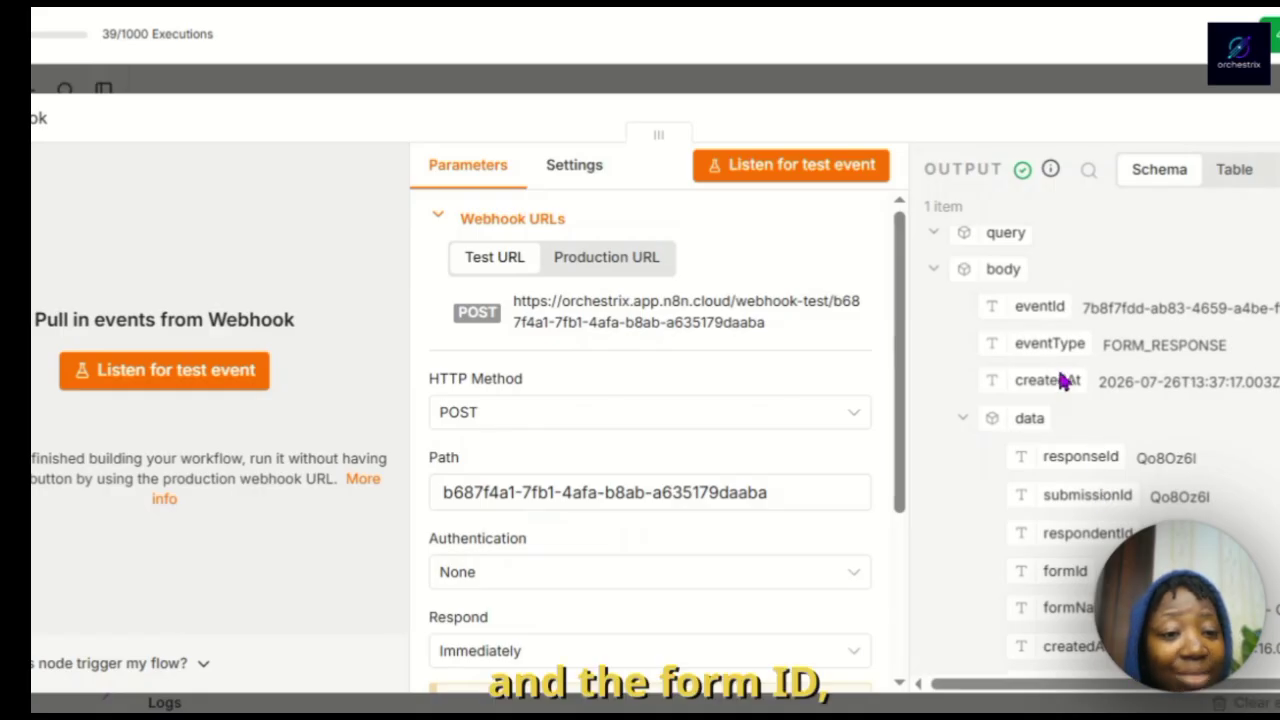
scroll(1060, 378, up, 10)
scroll(1062, 380, up, 3)
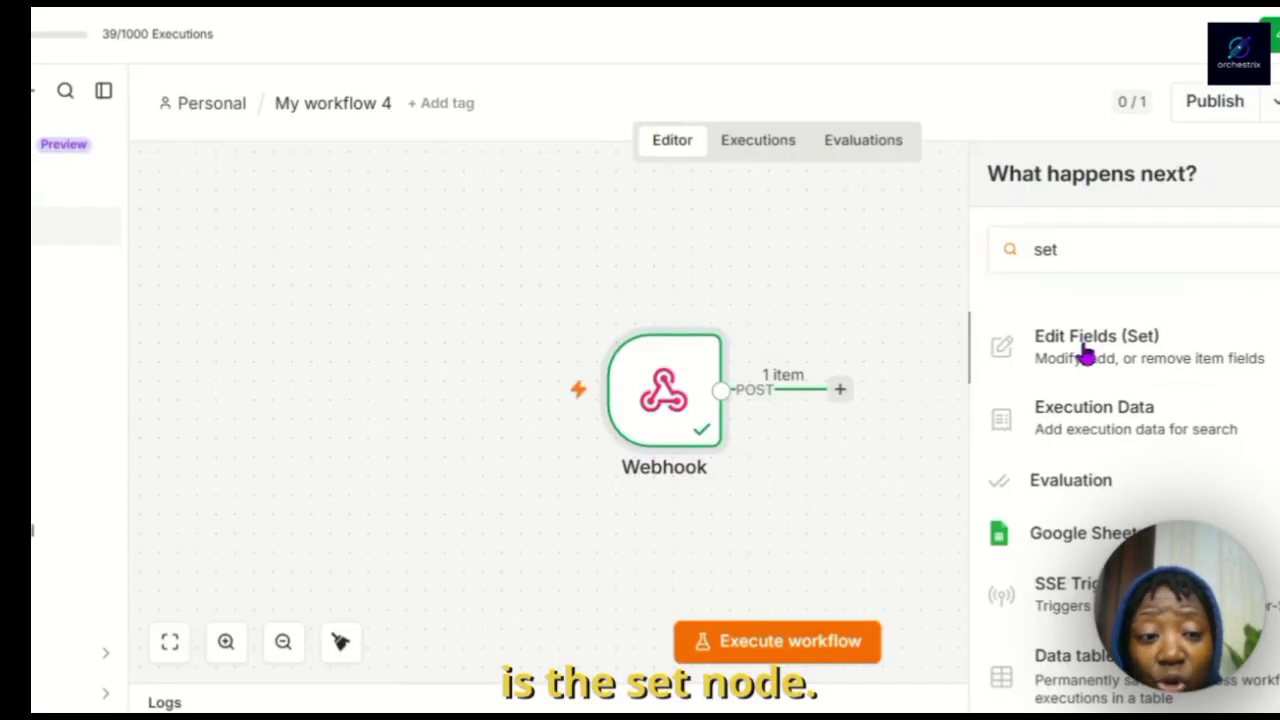
Add an Edit Fields (Set) node after the Webhook and map a "name" field to {{ $json.body.data.fields[0].value }}
click(1086, 354)
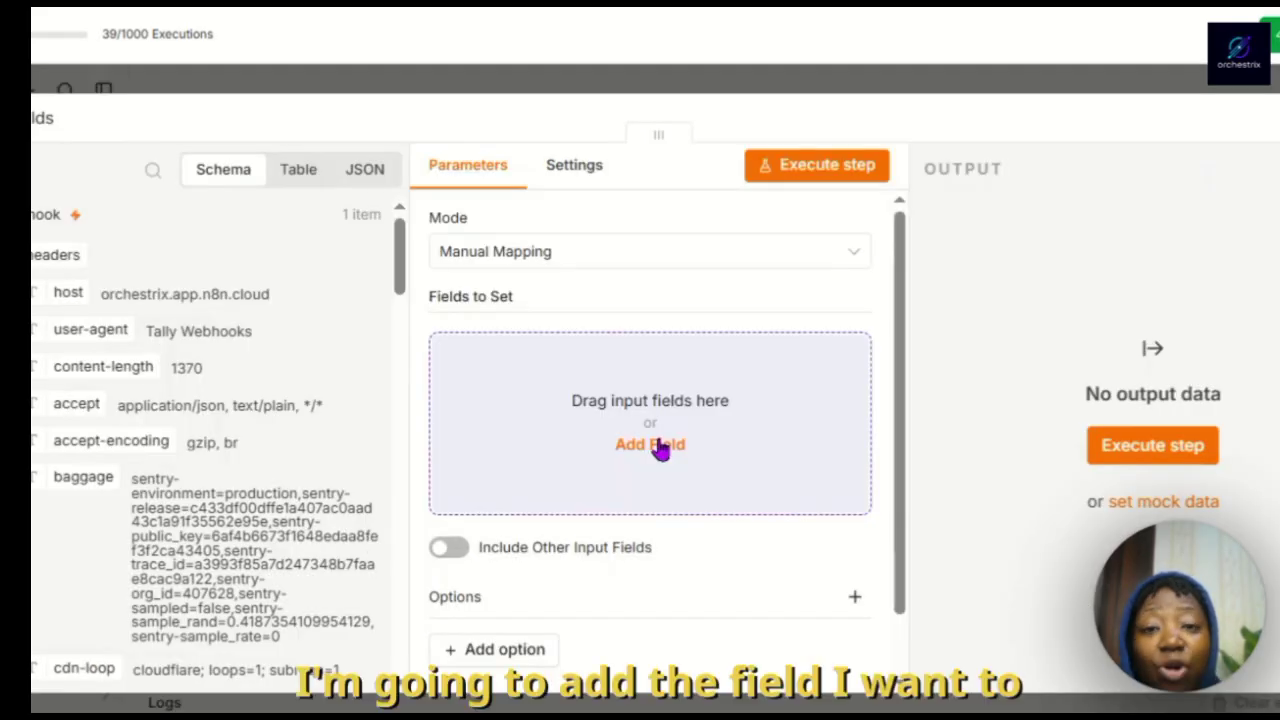
click(660, 446)
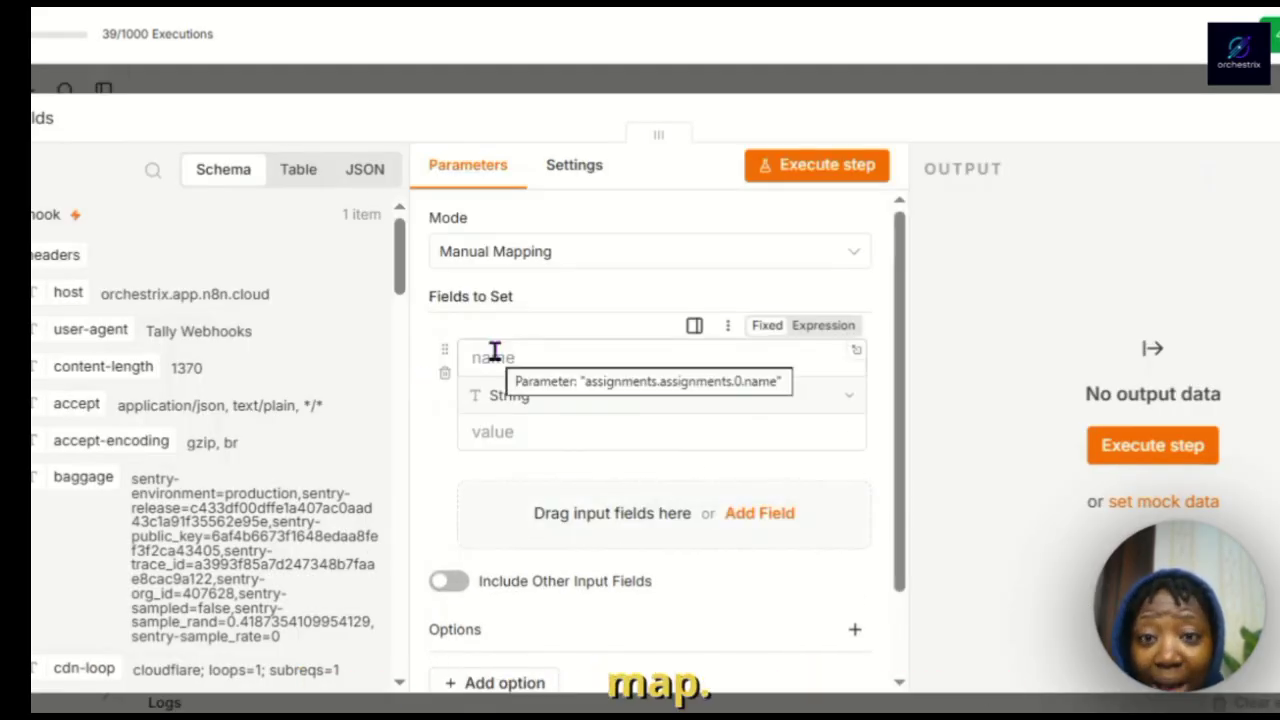
click(571, 357)
text(name)
key(Tab)
scroll(200, 450, down, 10)
drag(160, 373, 486, 436)
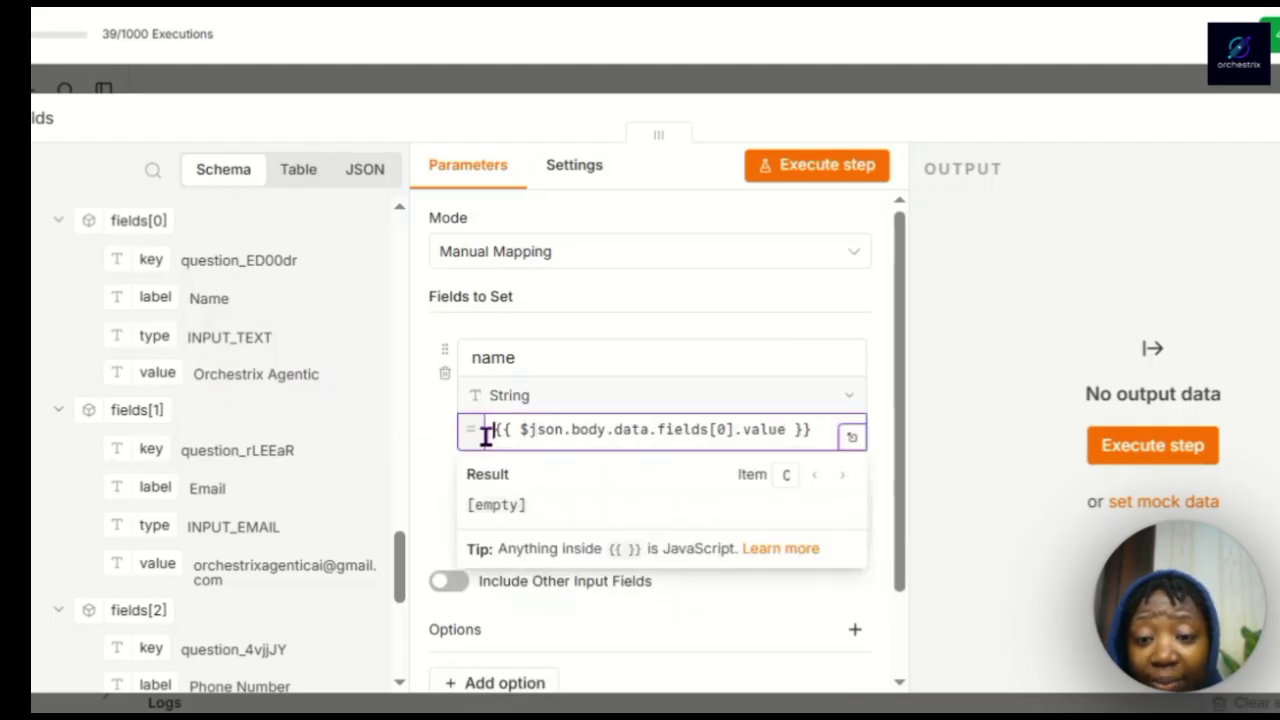
click(434, 452)
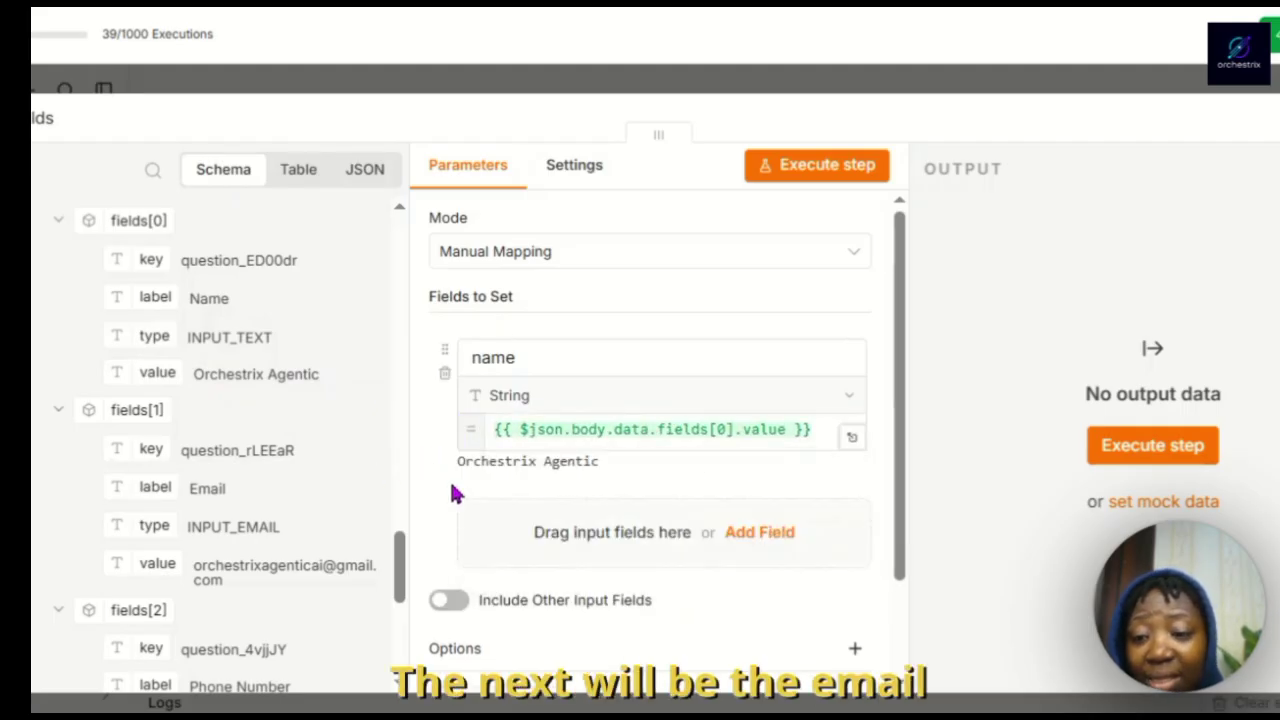
Add mapped fields for email, "phone" from $json.body.data.fields[2].value and "message" from $json.body.data.fields[3].value
click(757, 536)
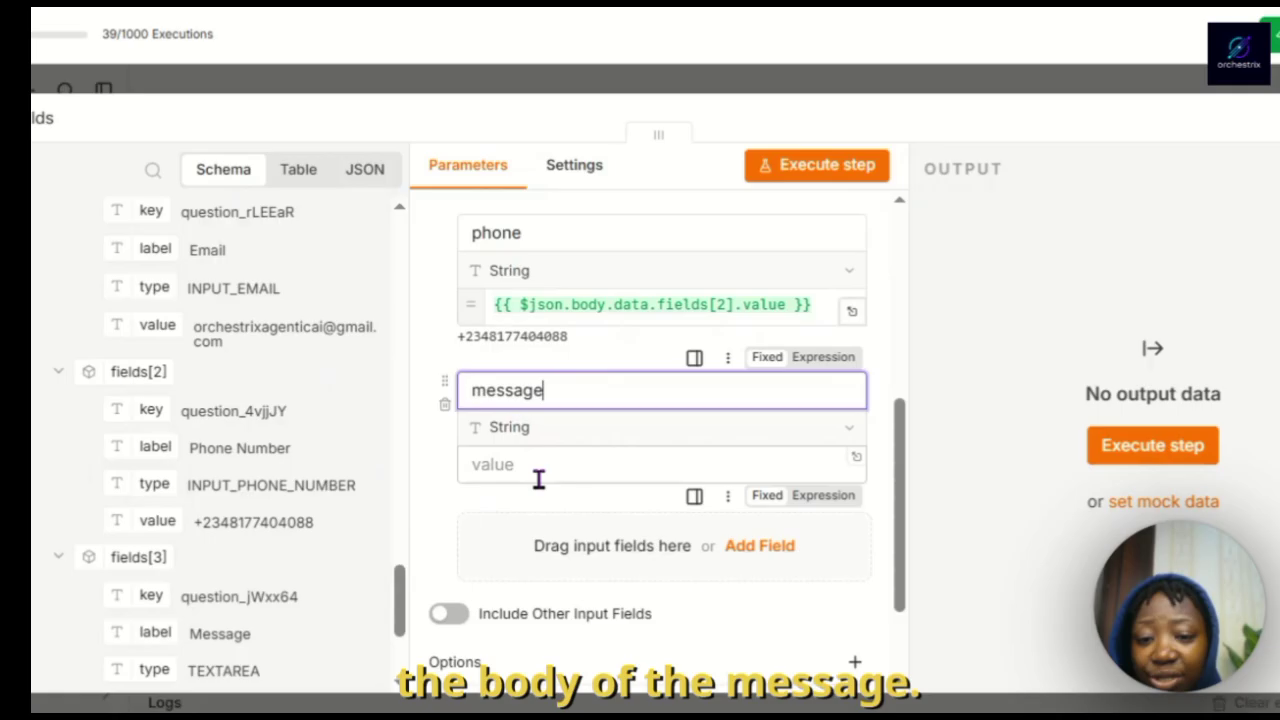
click(537, 470)
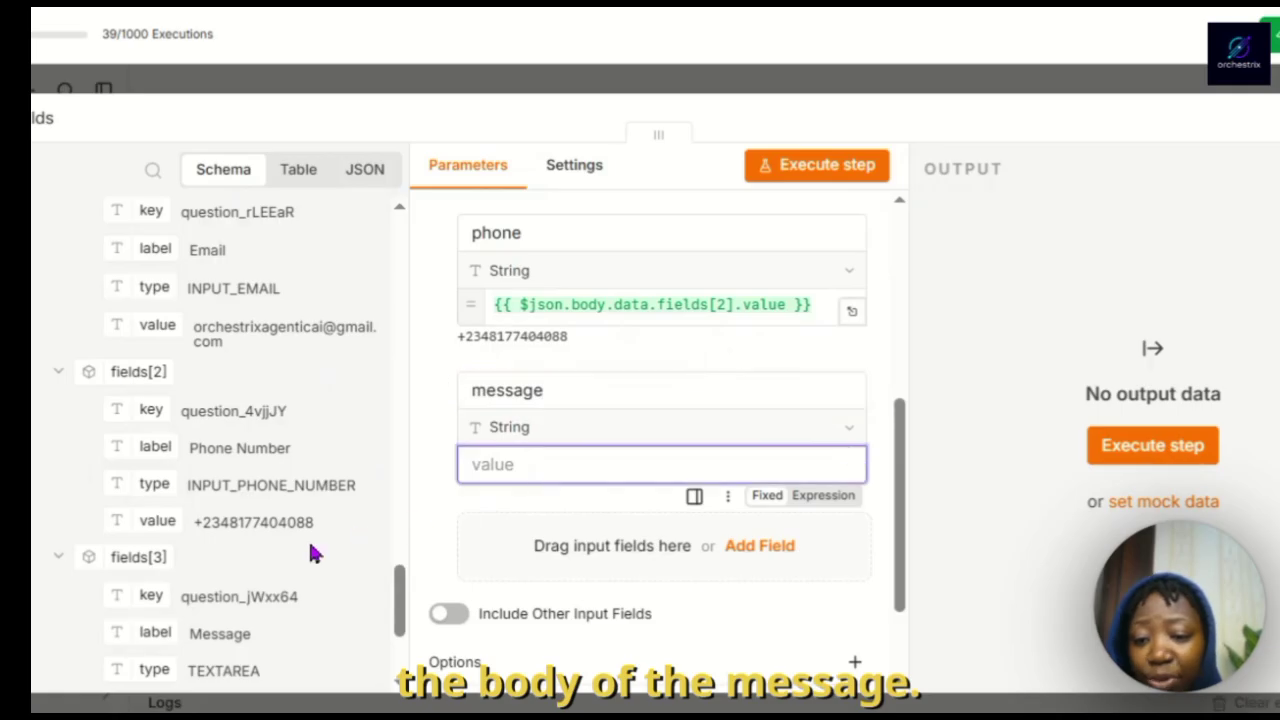
scroll(300, 580, down, 3)
drag(152, 472, 521, 460)
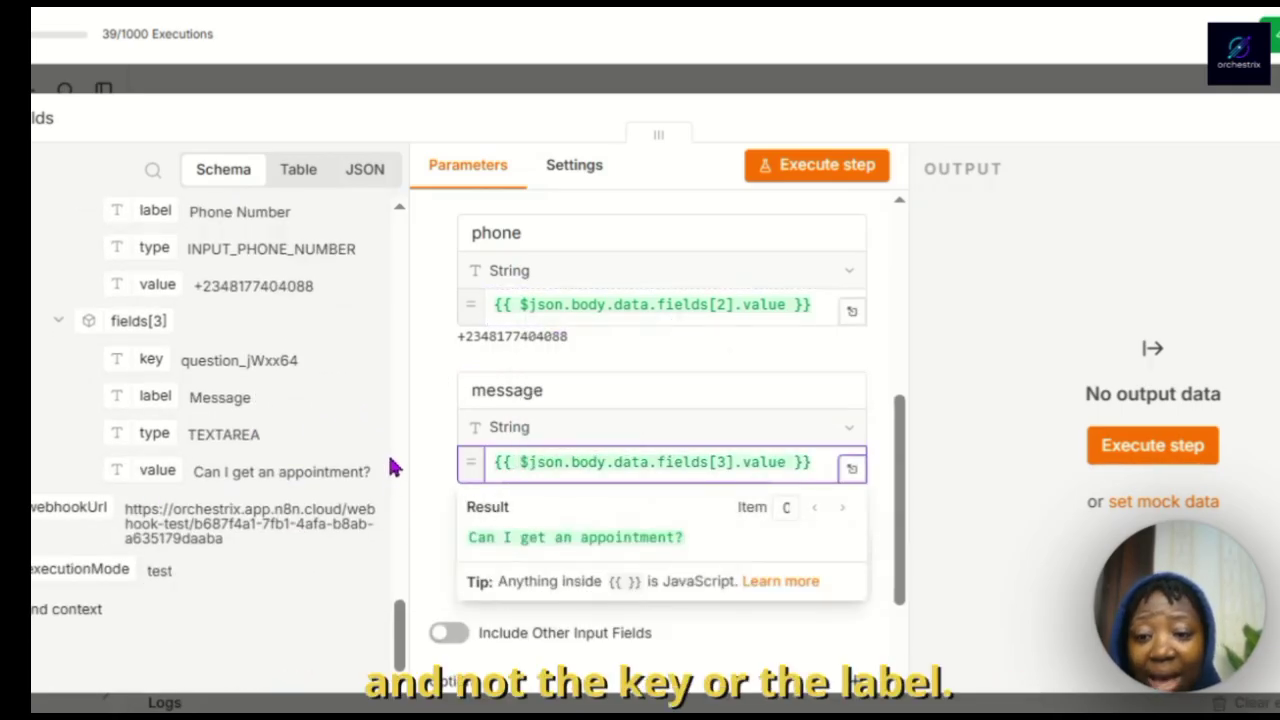
click(441, 451)
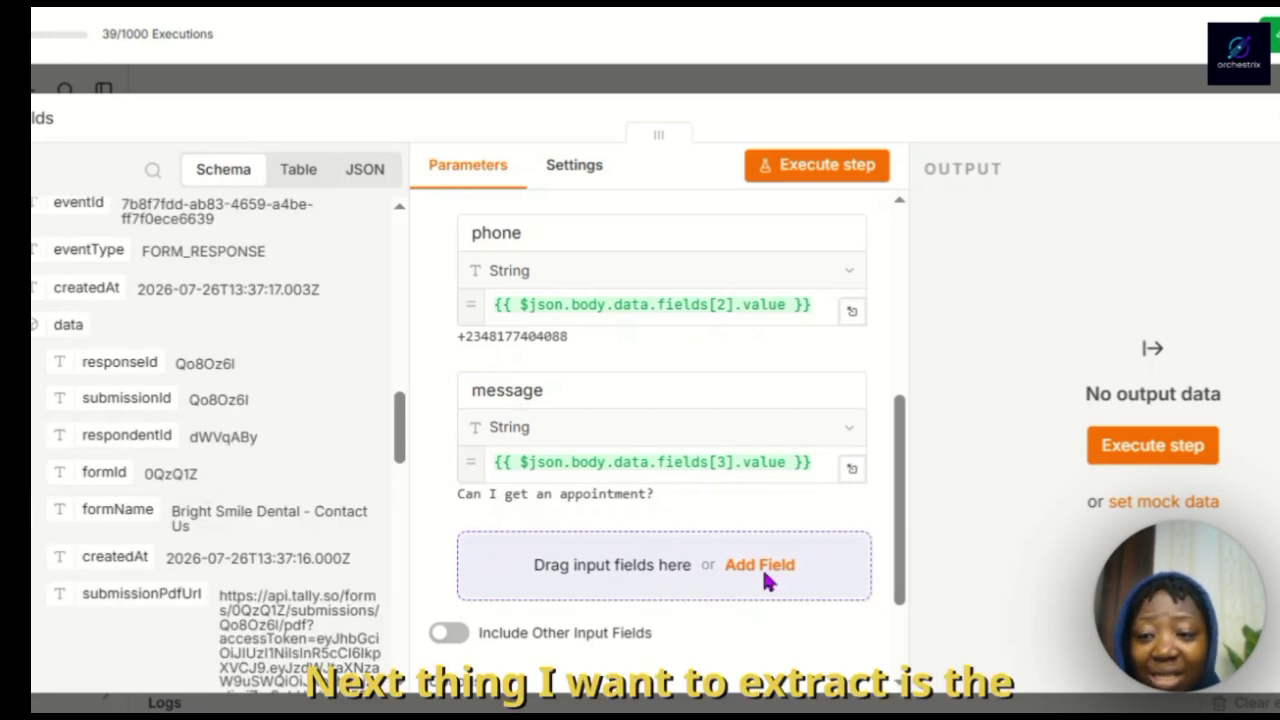
Map "formId" to $json.body.data.formId and "submissionId" to $json.body.data.submissionId, execute the Edit Fields step and return to the canvas
click(762, 566)
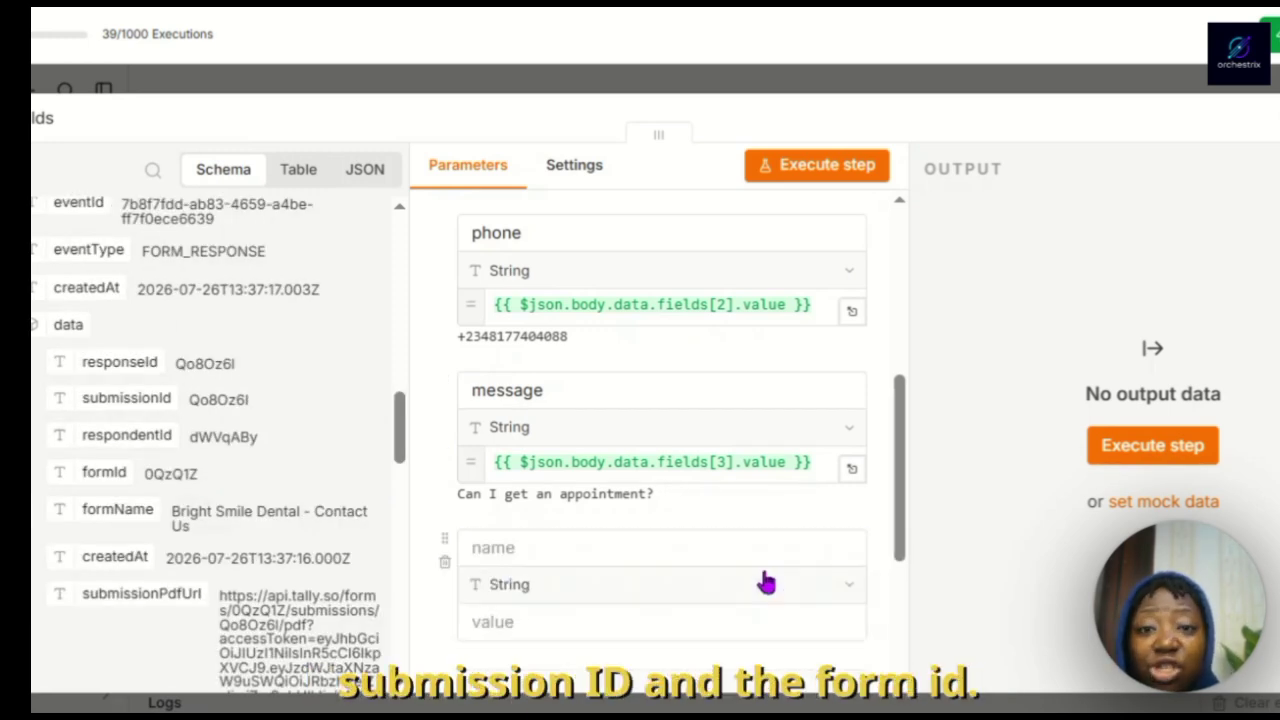
click(535, 551)
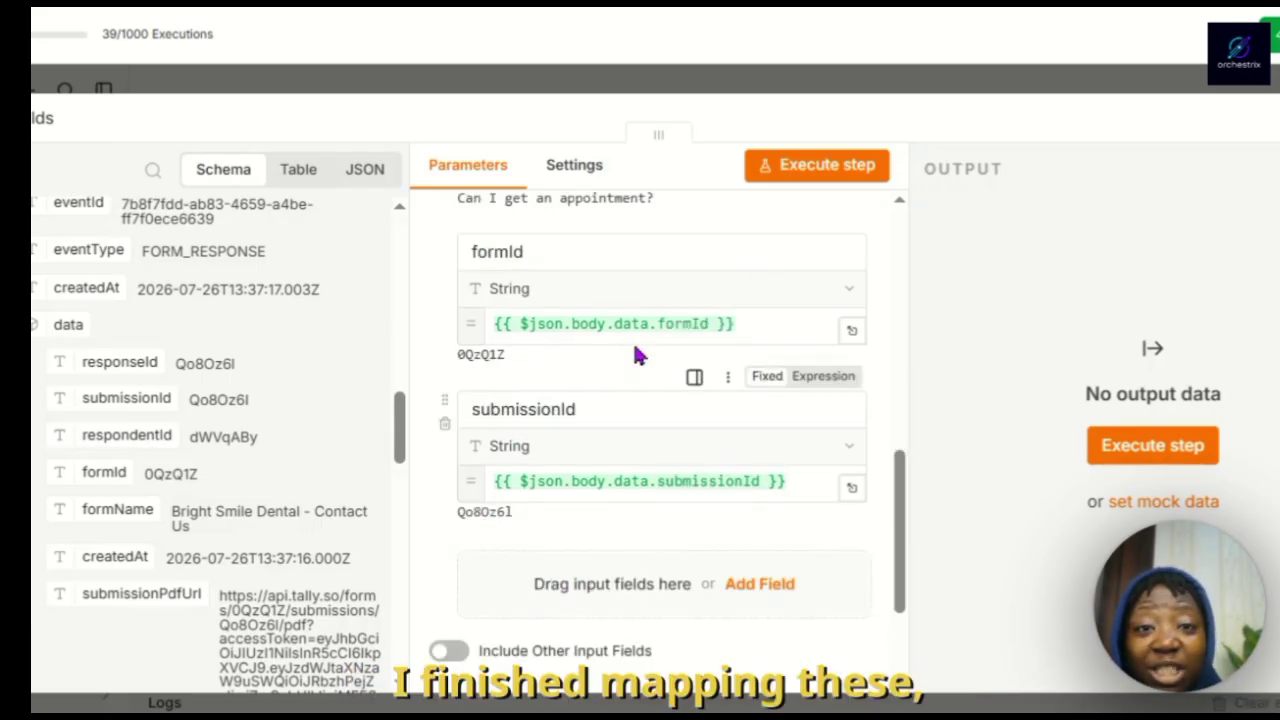
click(830, 171)
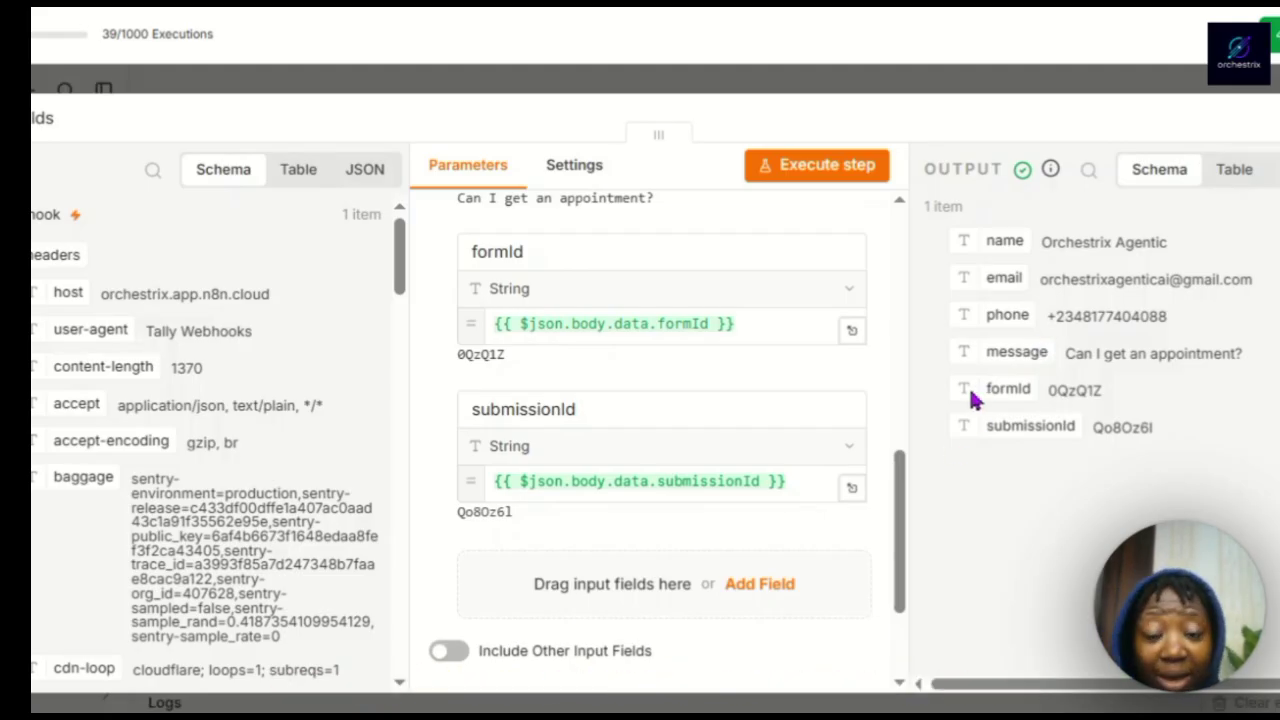
click(570, 91)
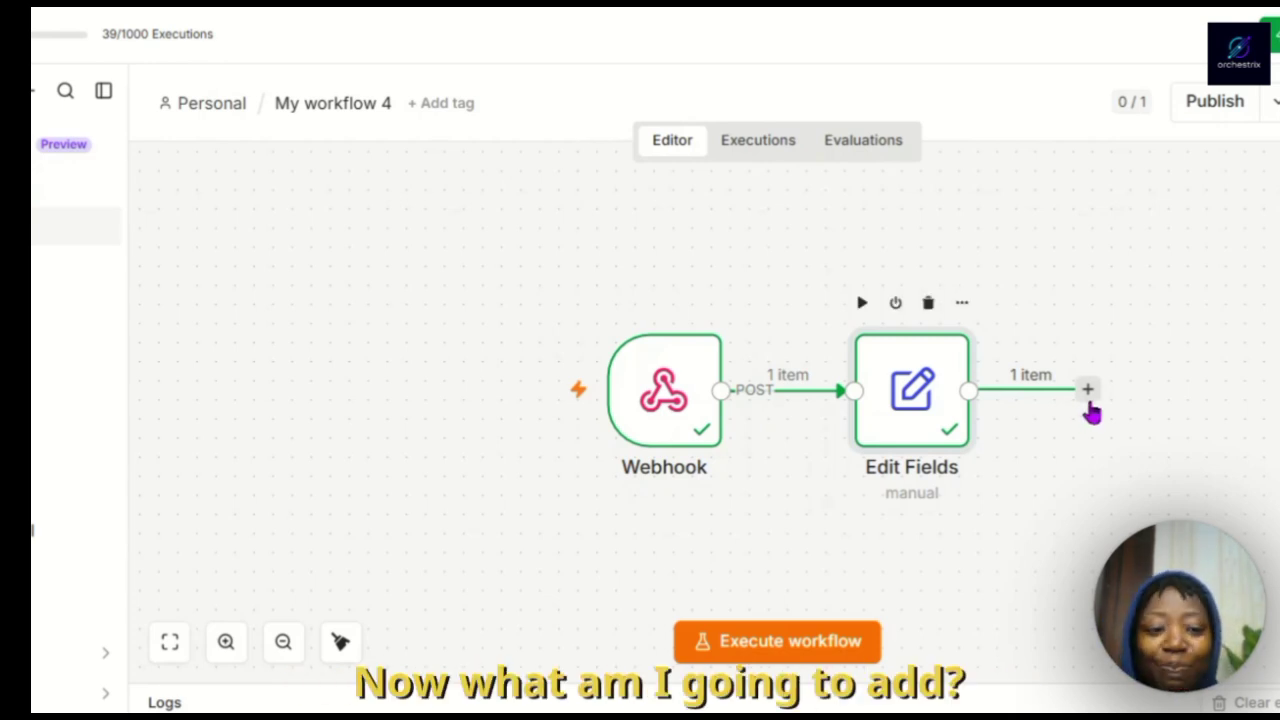
Add an HTTP Request node after the Edit Fields node
click(1087, 390)
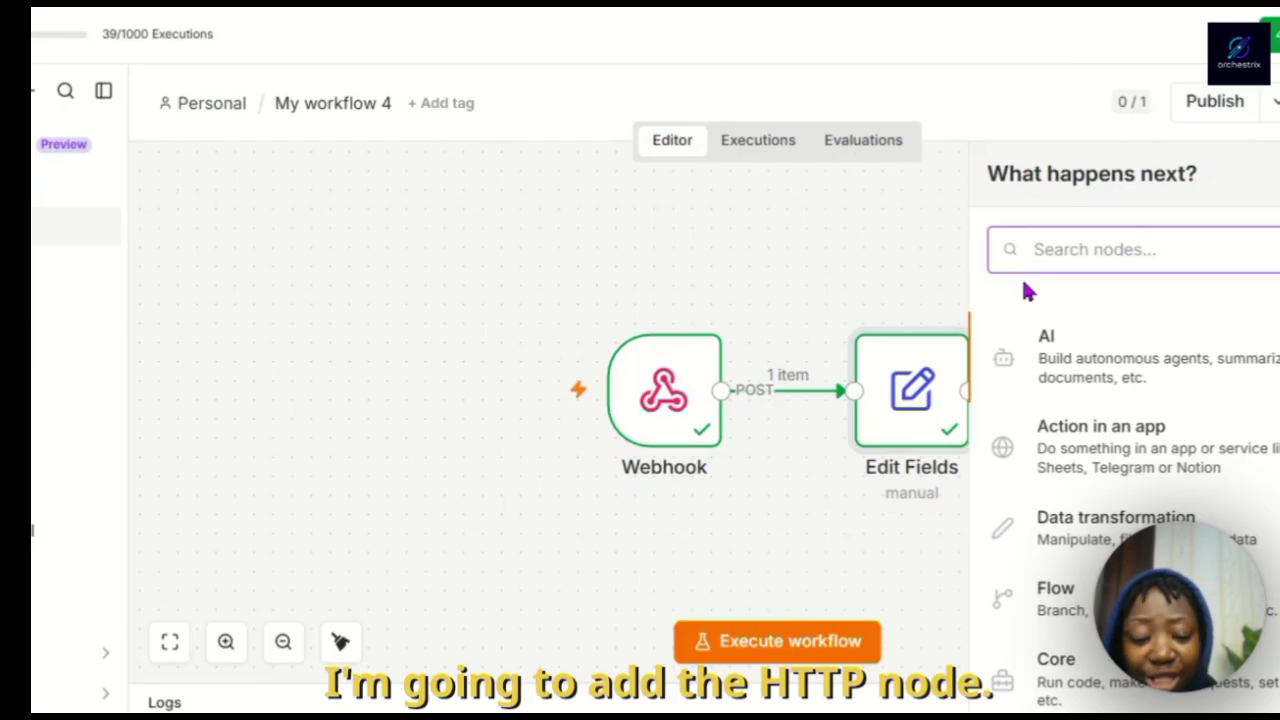
text(http)
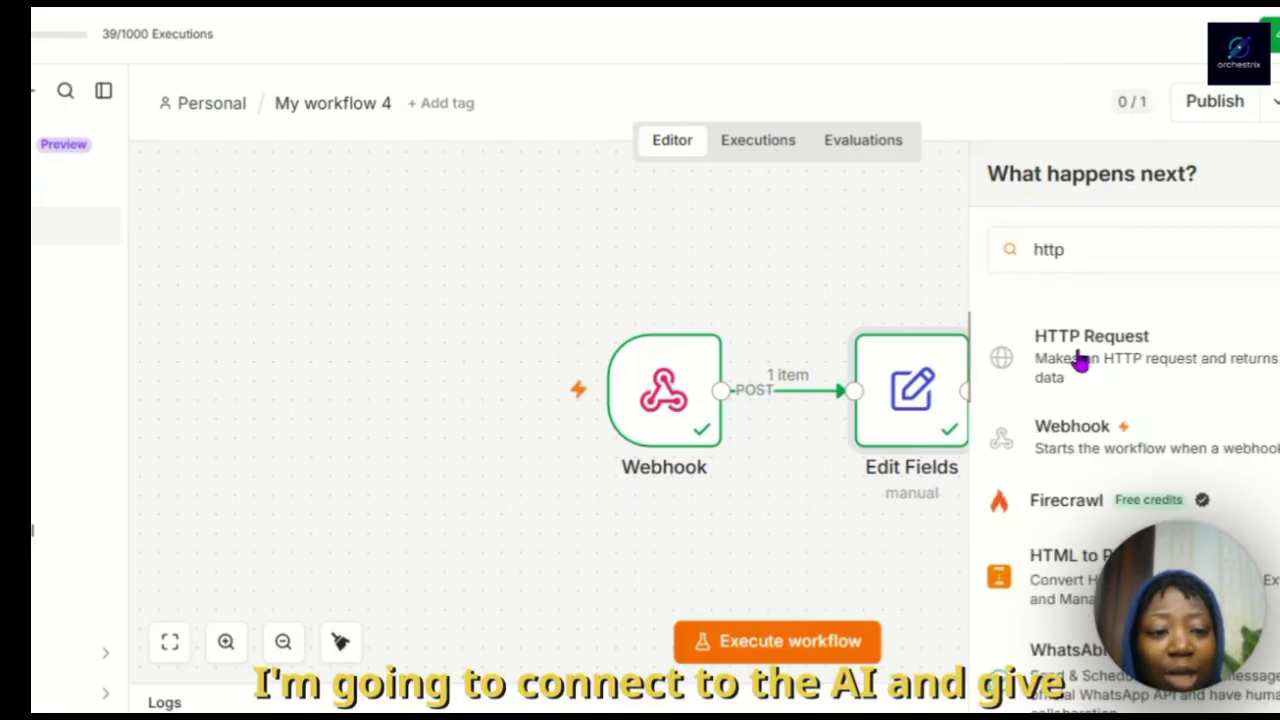
click(1053, 315)
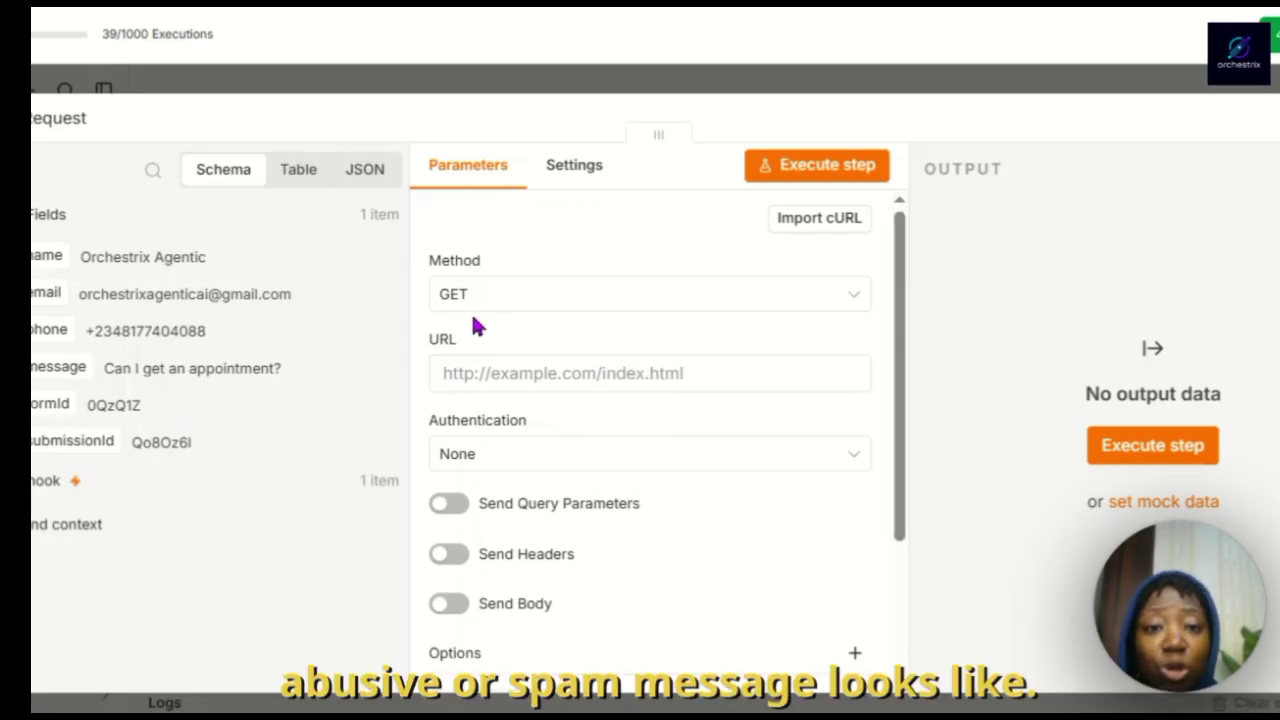
Go to the Groq console's API keys page in a new browser tab and create a key named "tester" with no expiration
key(ctrl+t)
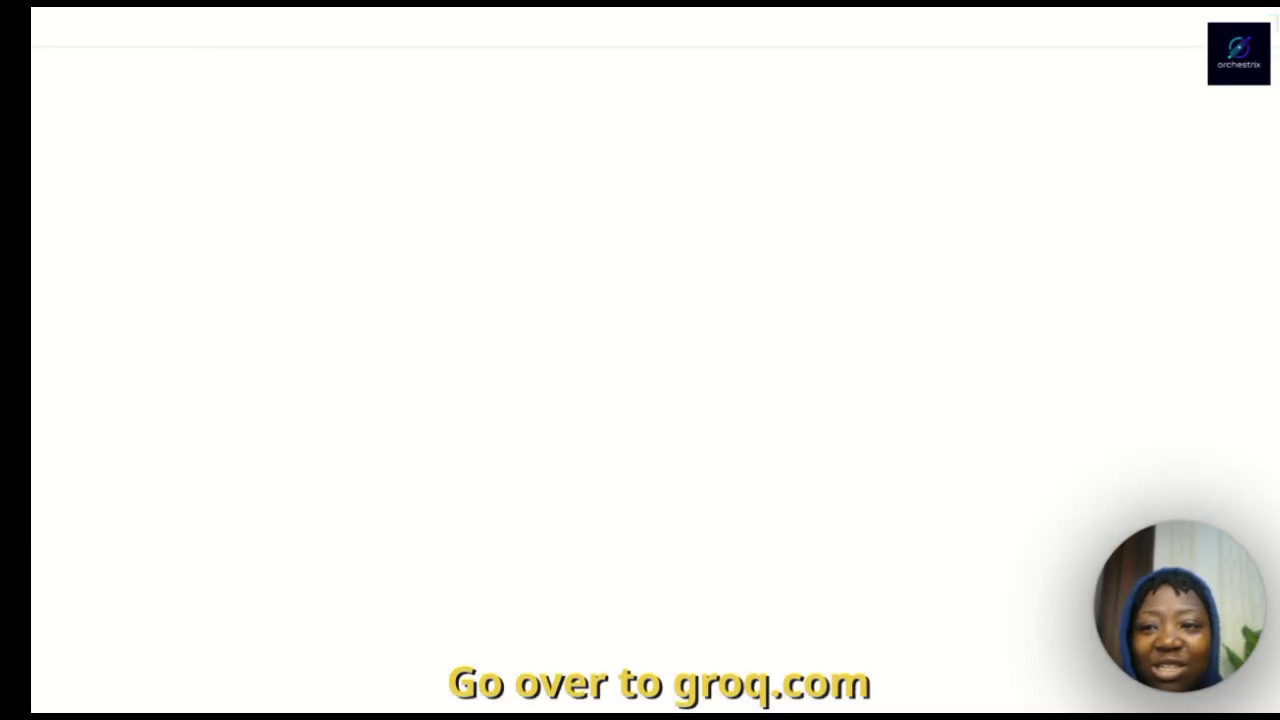
text(gro)
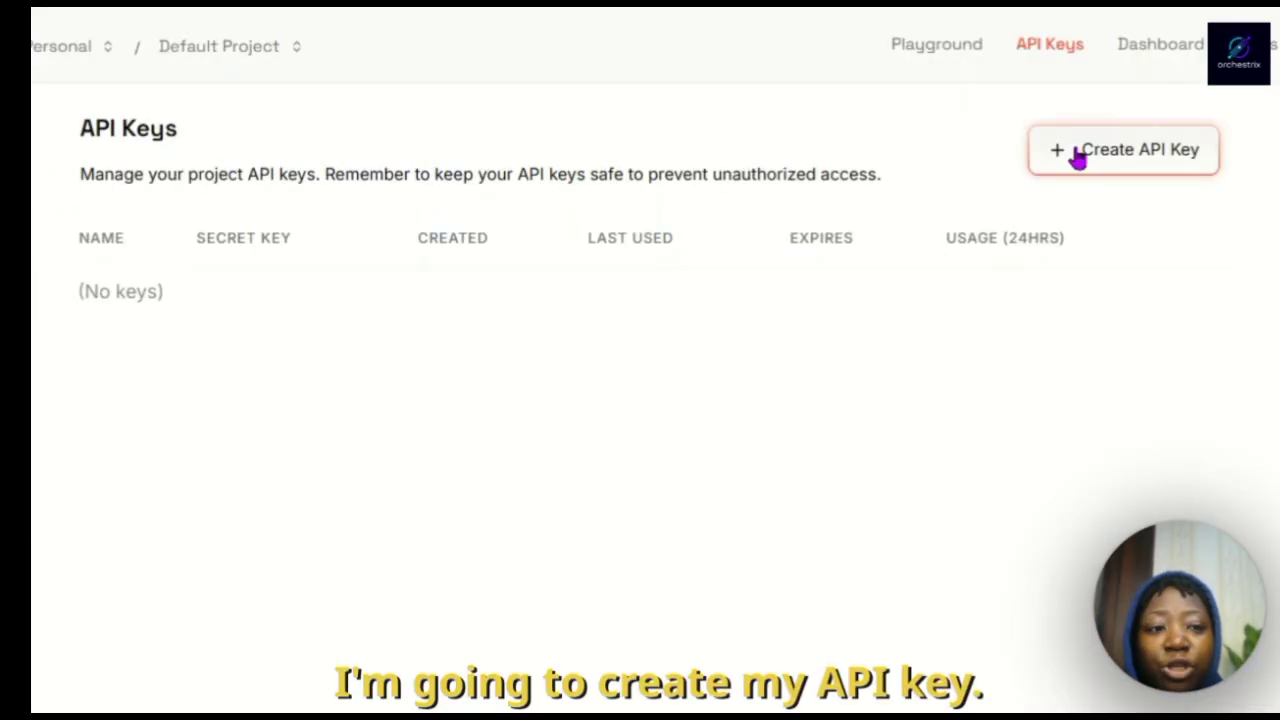
click(1080, 155)
click(540, 288)
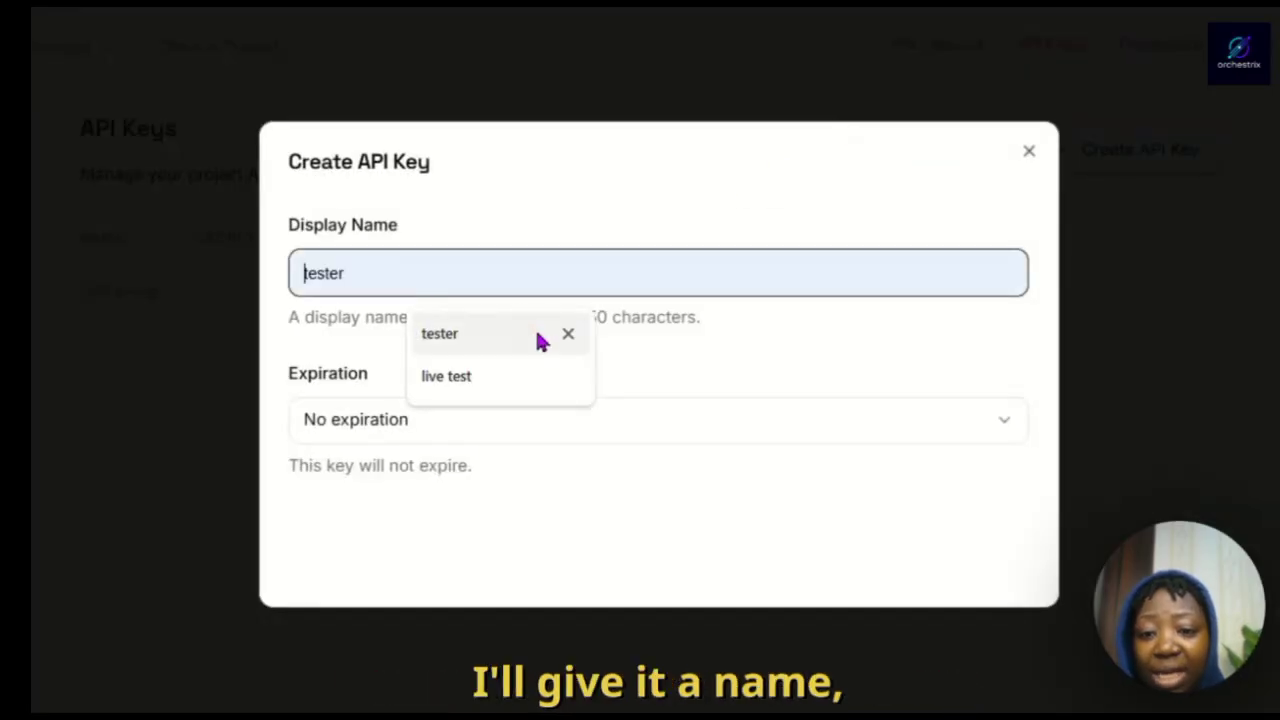
click(540, 336)
click(691, 546)
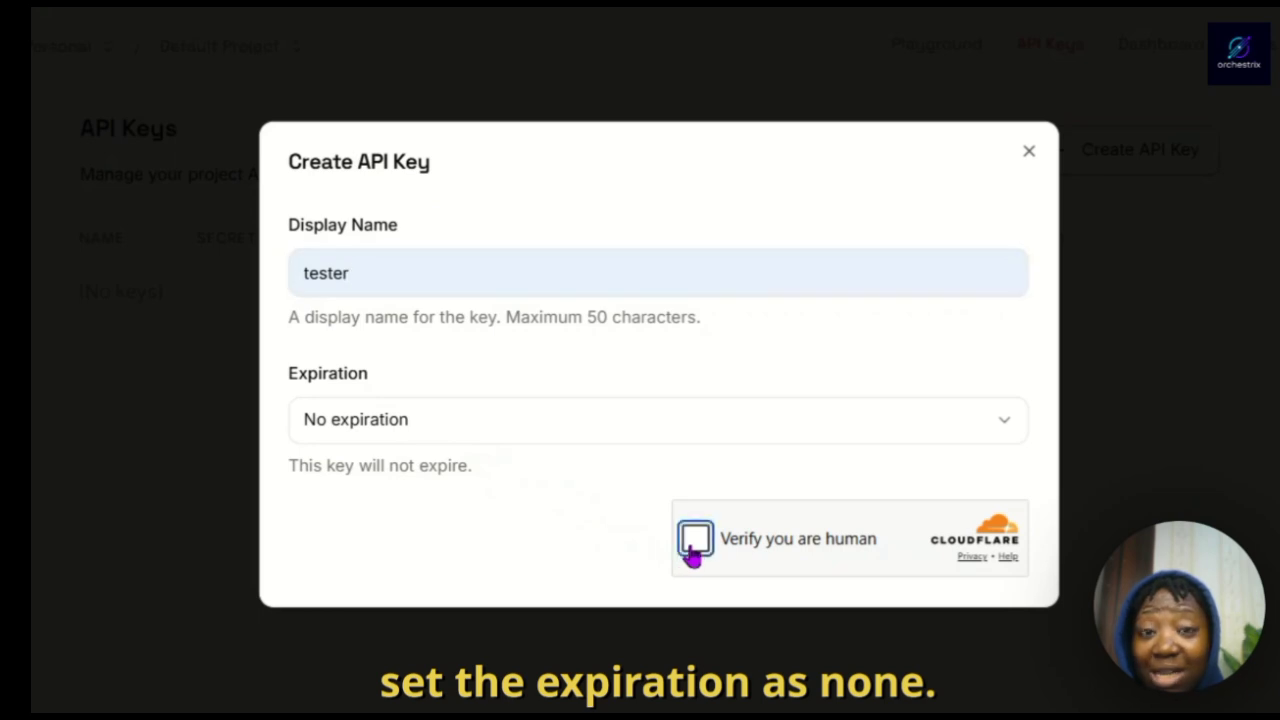
click(948, 556)
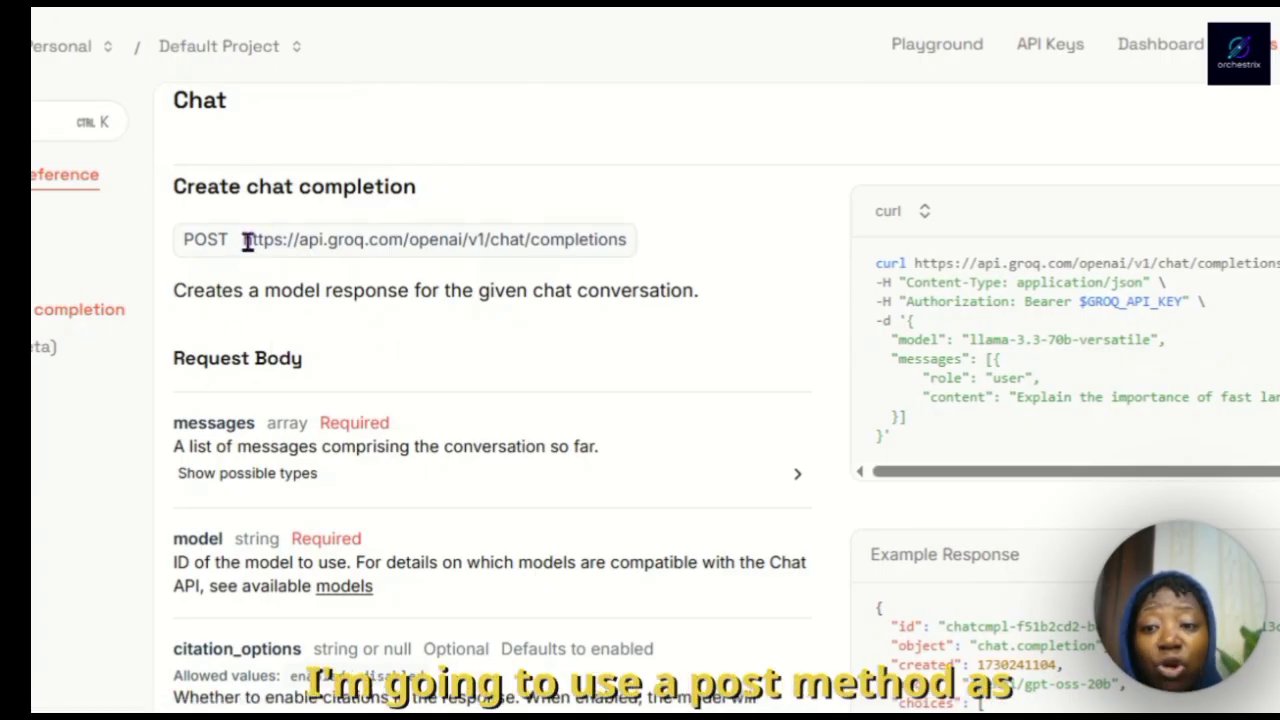
Check the request method in Groq's chat completion reference and import its example cURL command into the n8n HTTP Request node
double_click(205, 236)
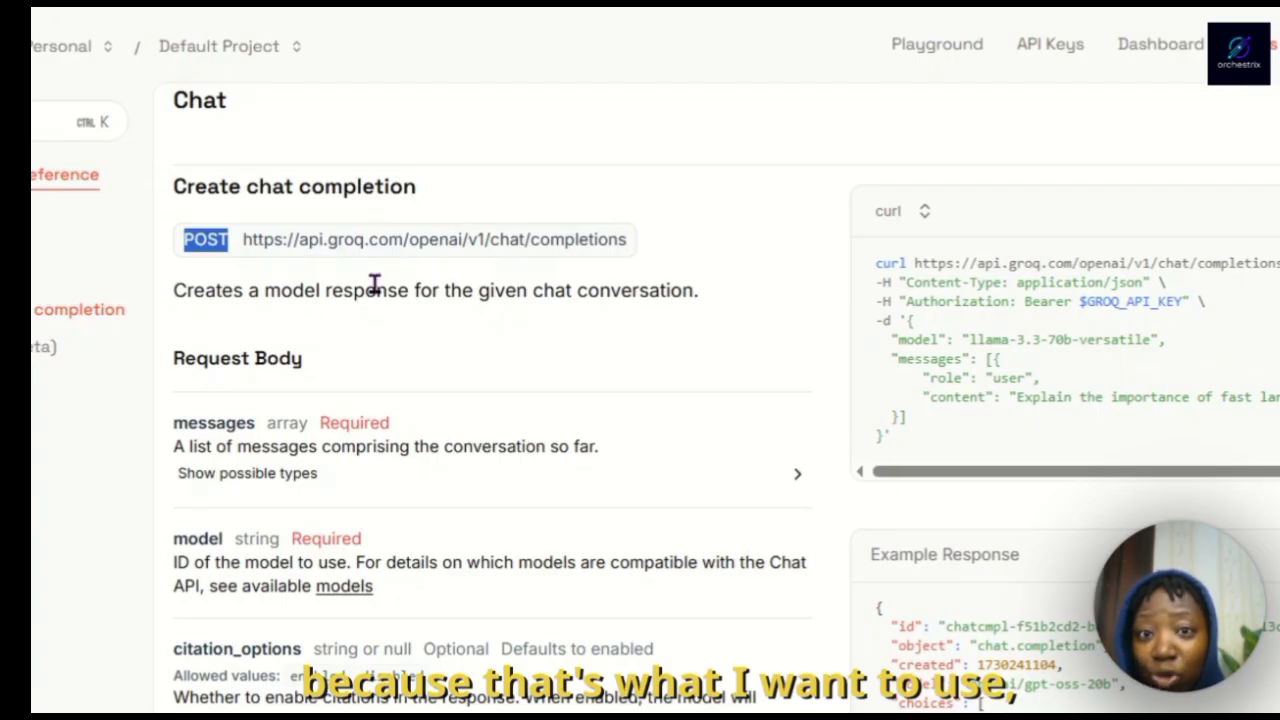
click(213, 246)
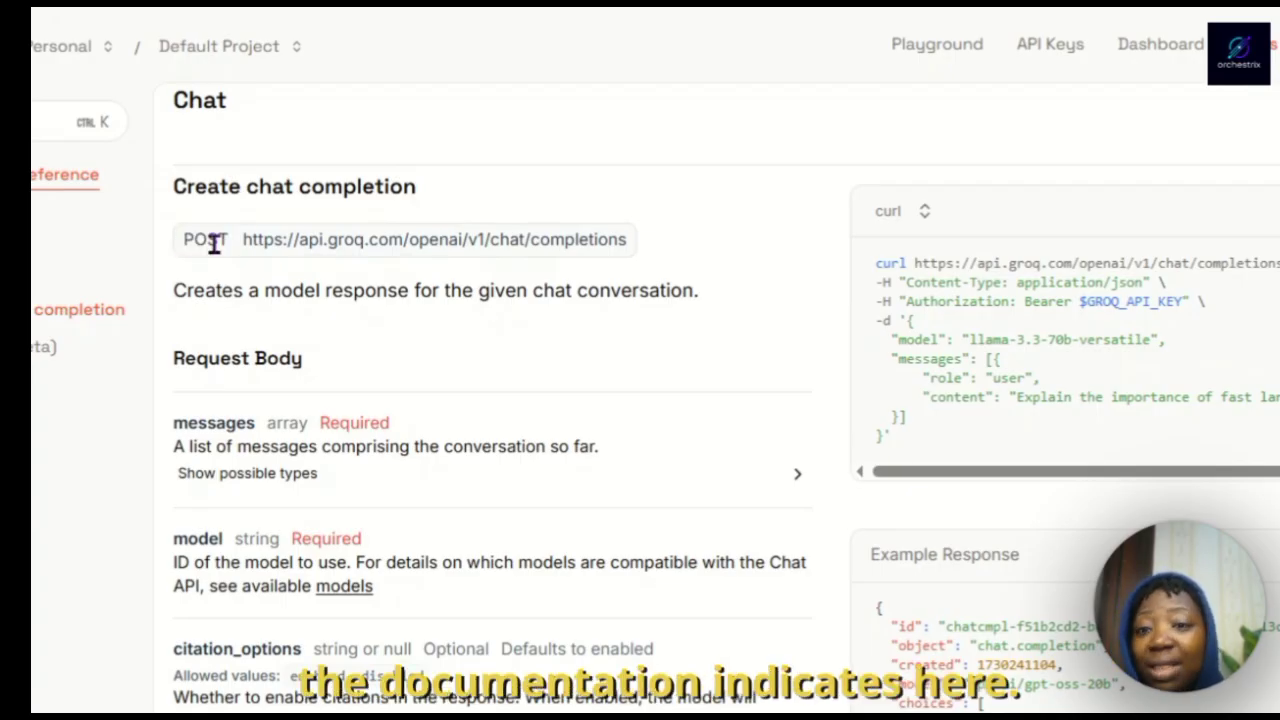
double_click(213, 246)
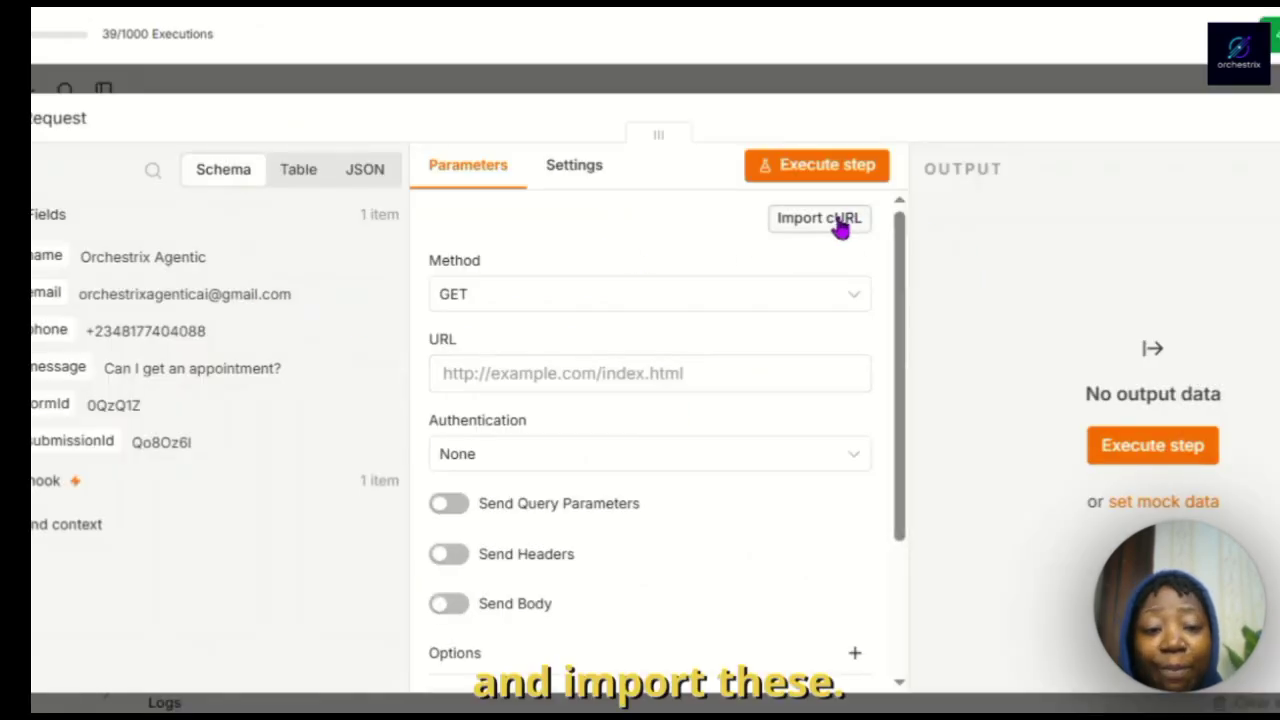
click(818, 218)
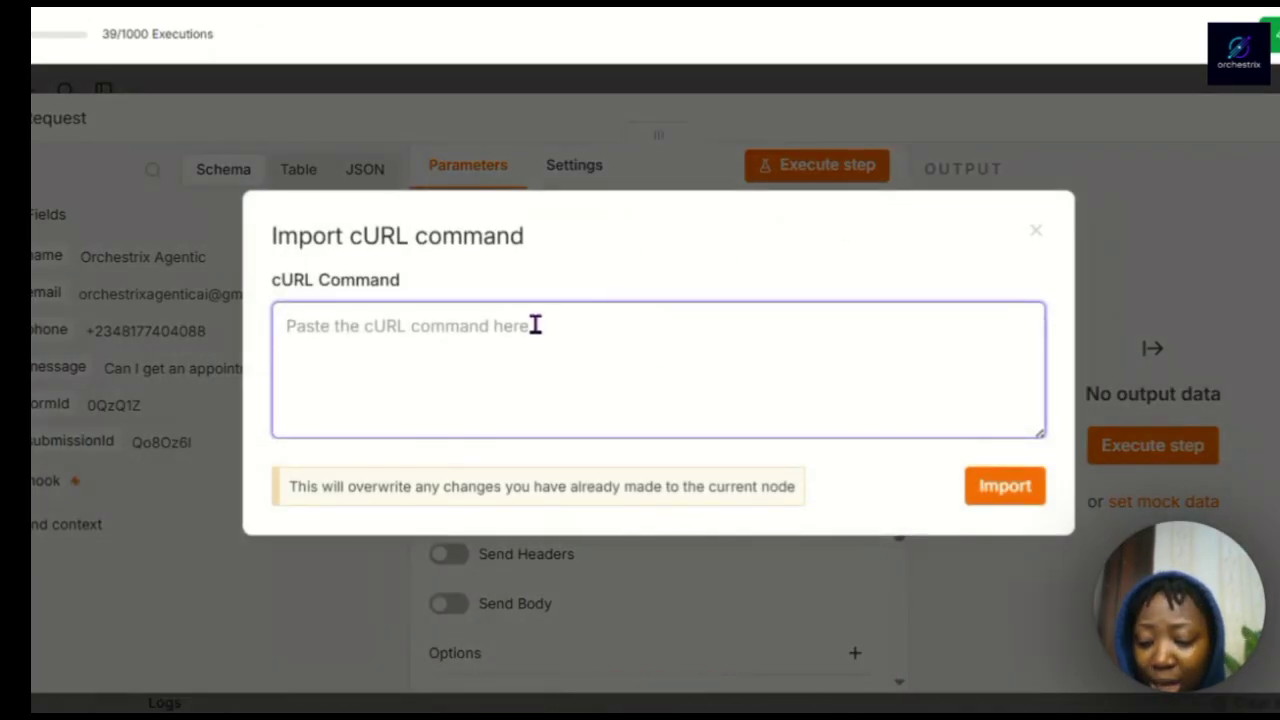
key(ctrl+v)
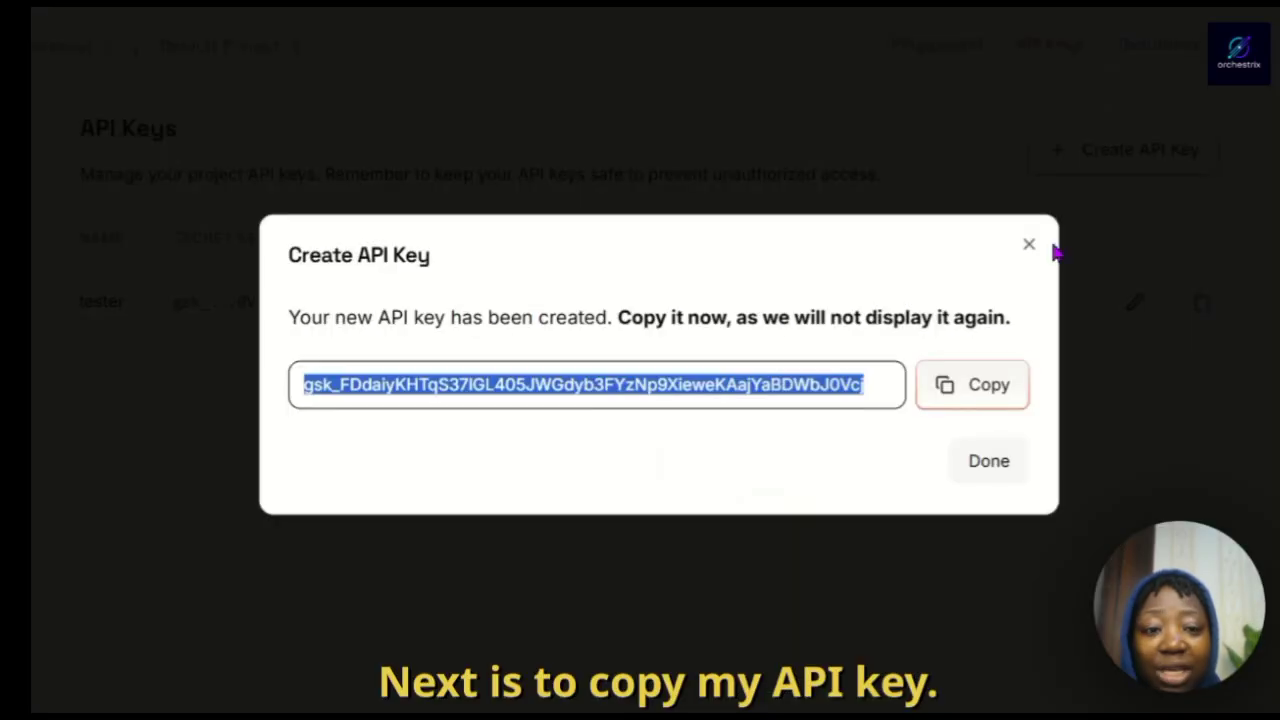
Copy the new Groq API key and set the HTTP Request node's authentication to Generic Credential Type with Header Auth
click(948, 398)
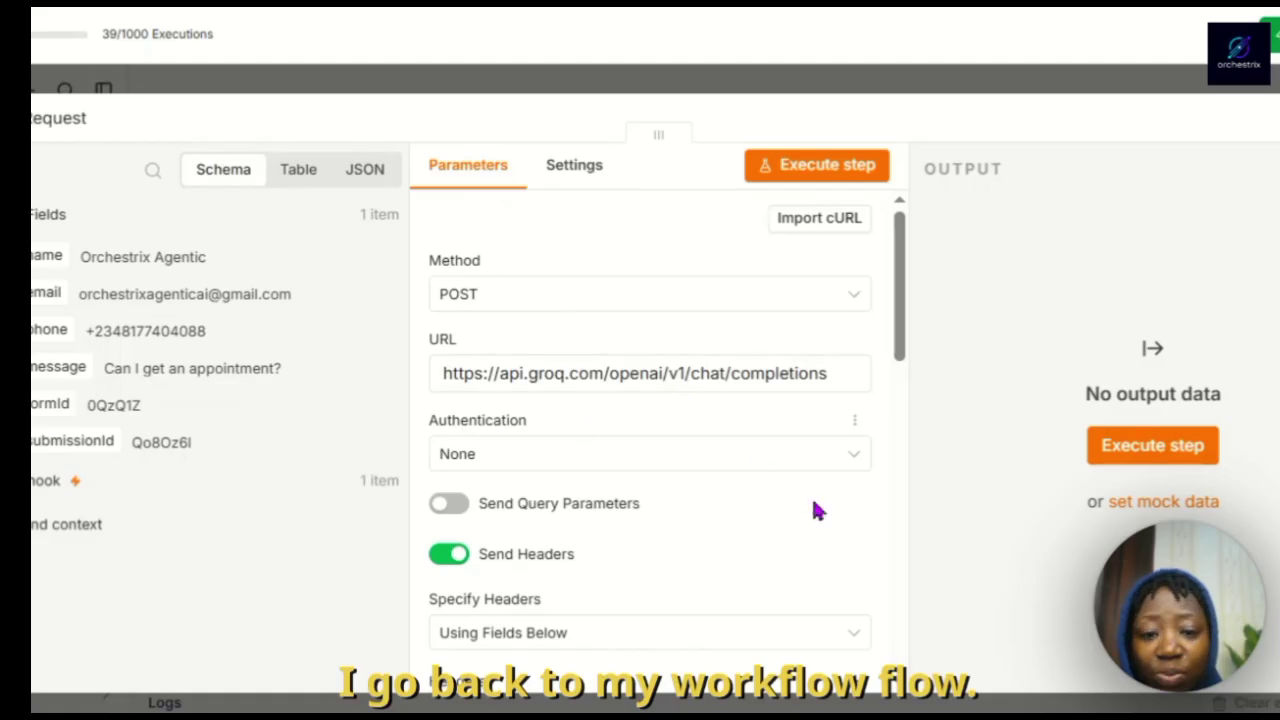
scroll(654, 477, down, 1)
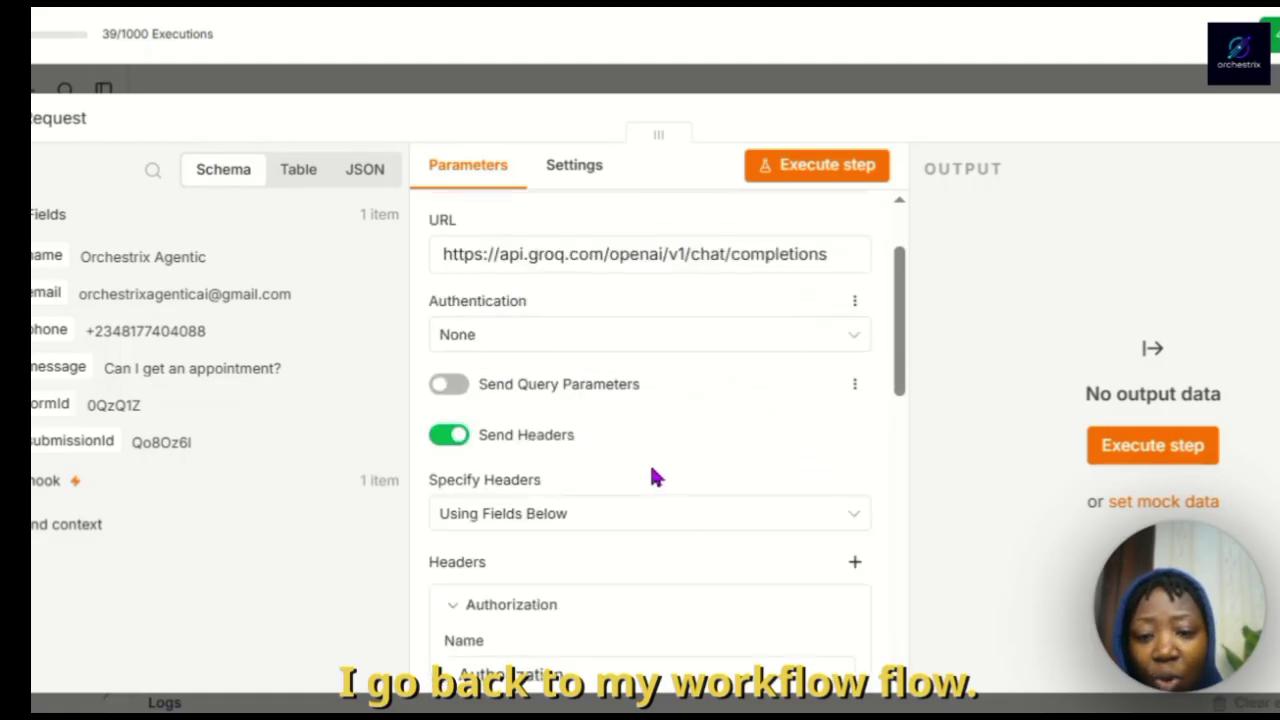
click(492, 345)
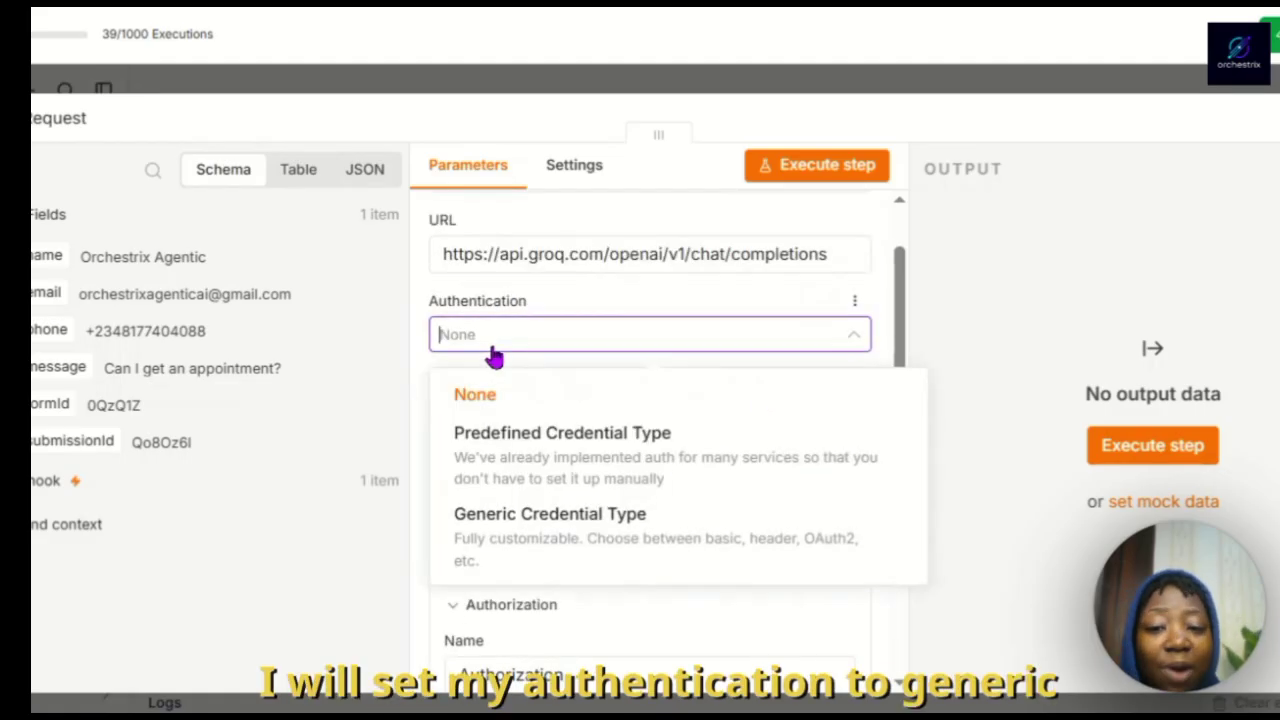
click(534, 535)
click(561, 421)
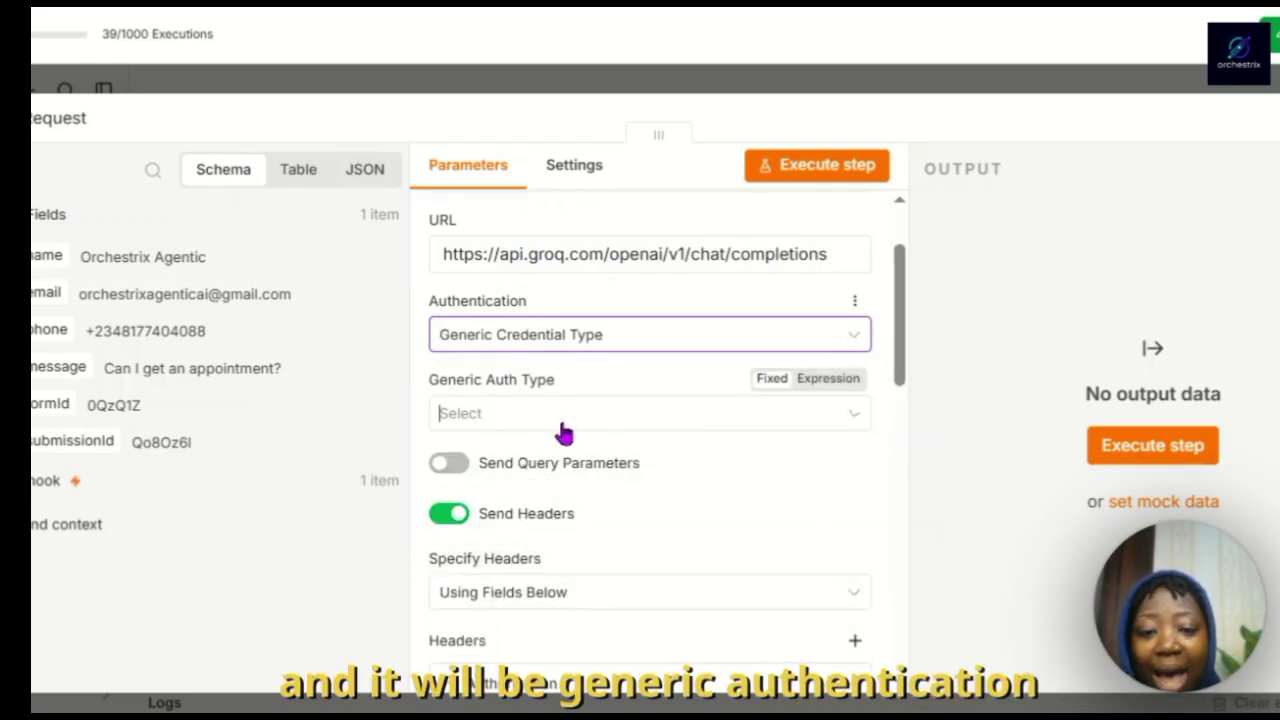
click(528, 242)
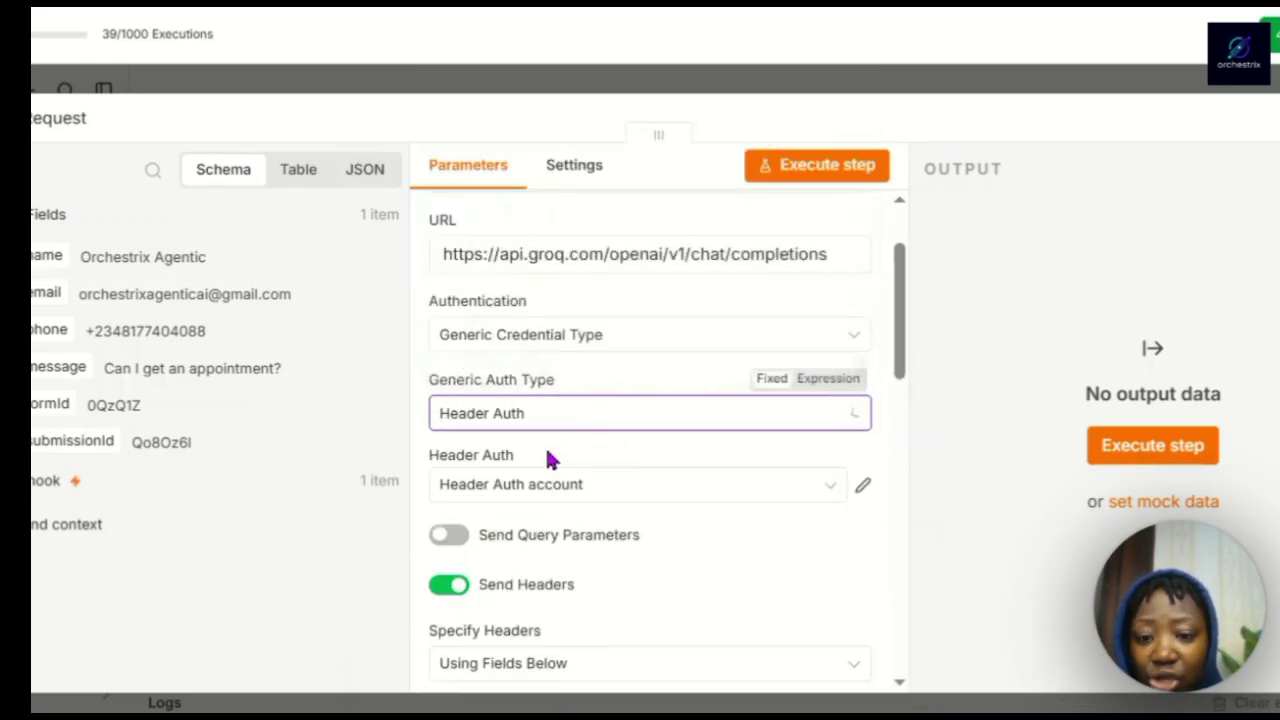
Replace the Header Auth credential's Authorization value with "Bearer", a space and the Groq API key, and save the credential
click(858, 490)
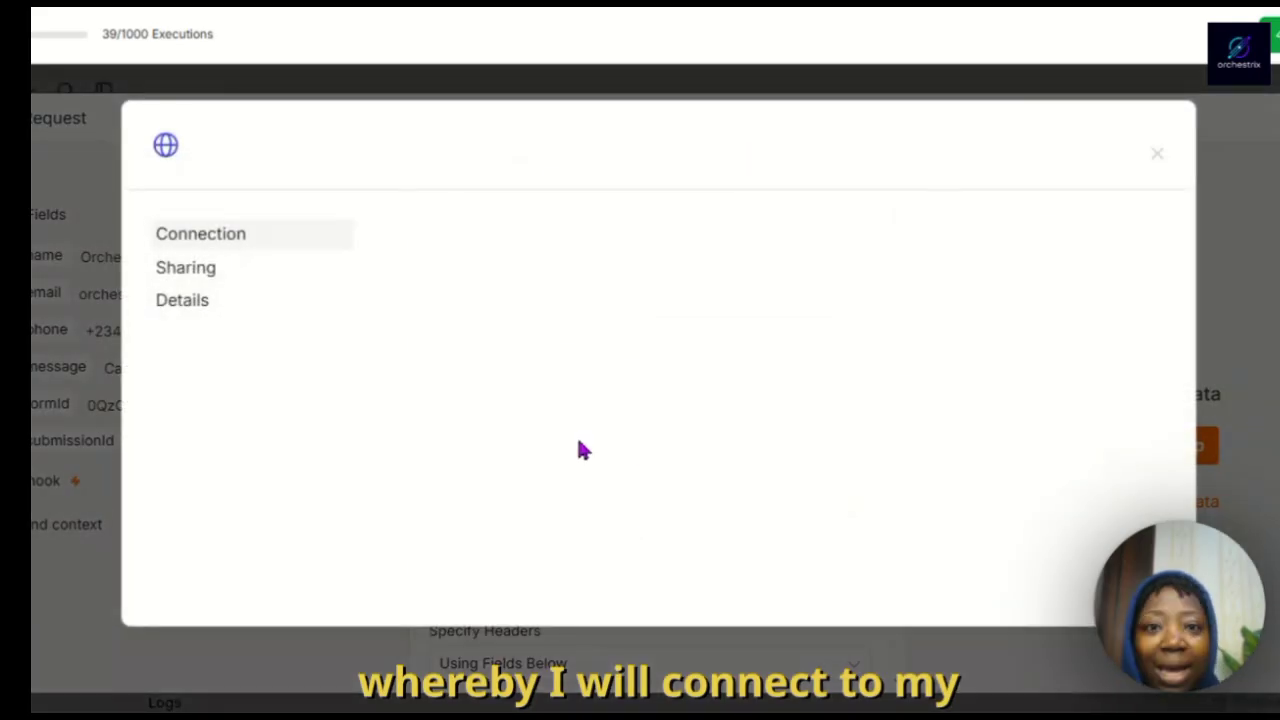
click(496, 463)
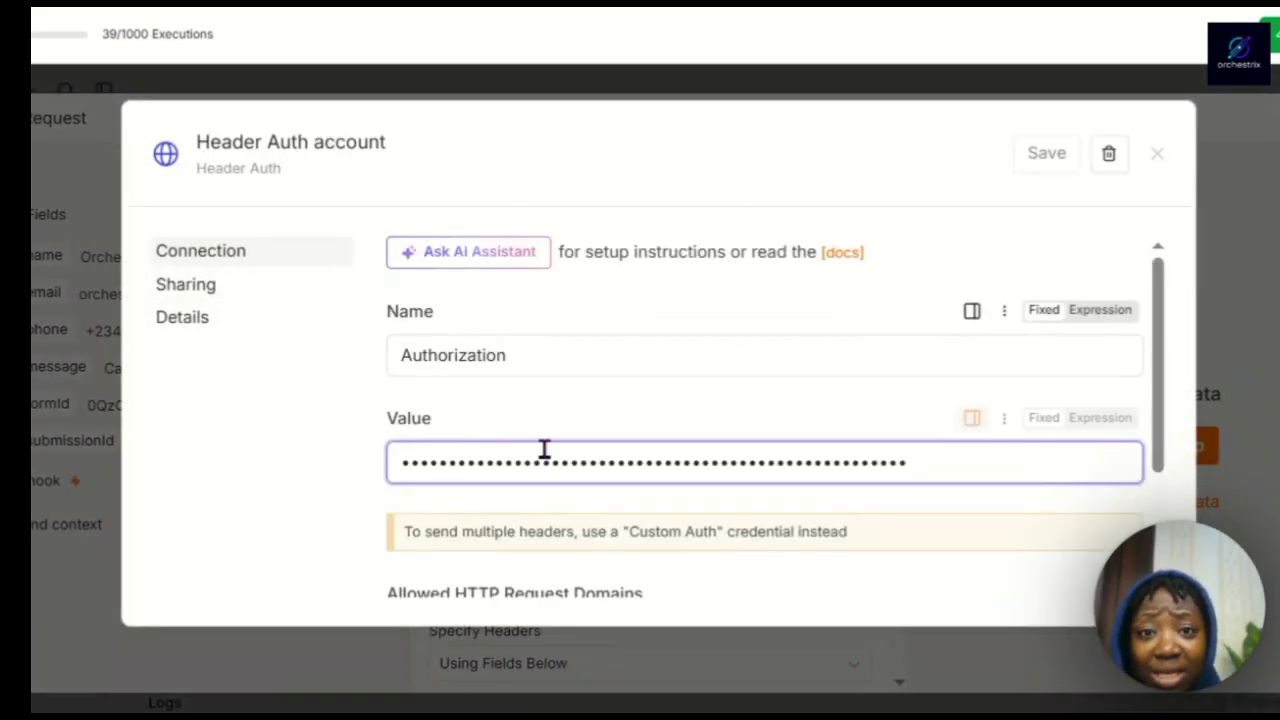
double_click(485, 470)
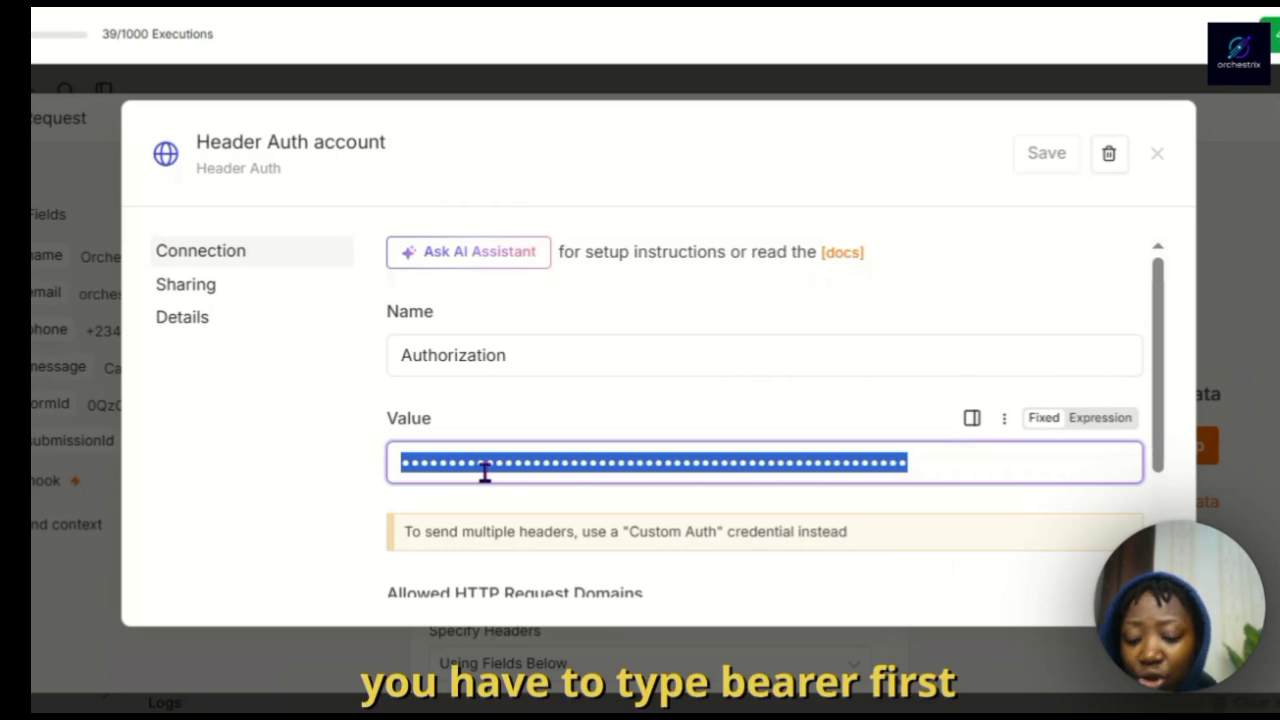
text(Bearer)
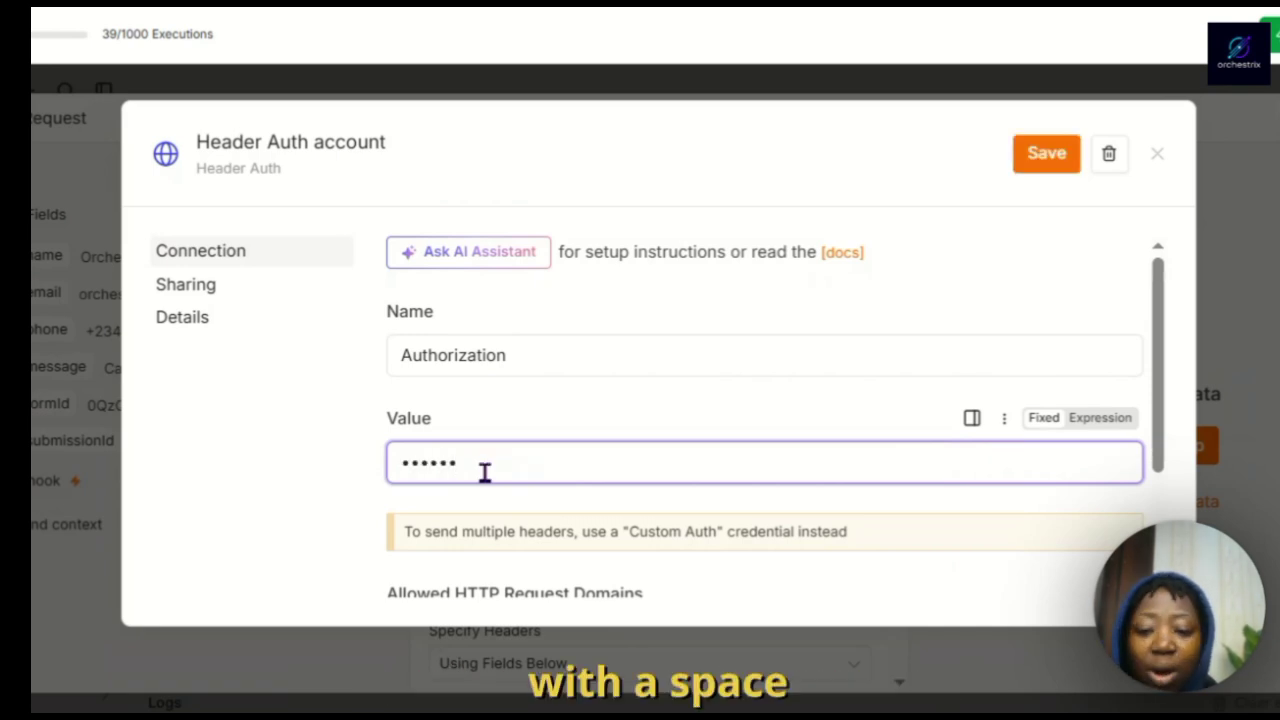
key(ctrl+v)
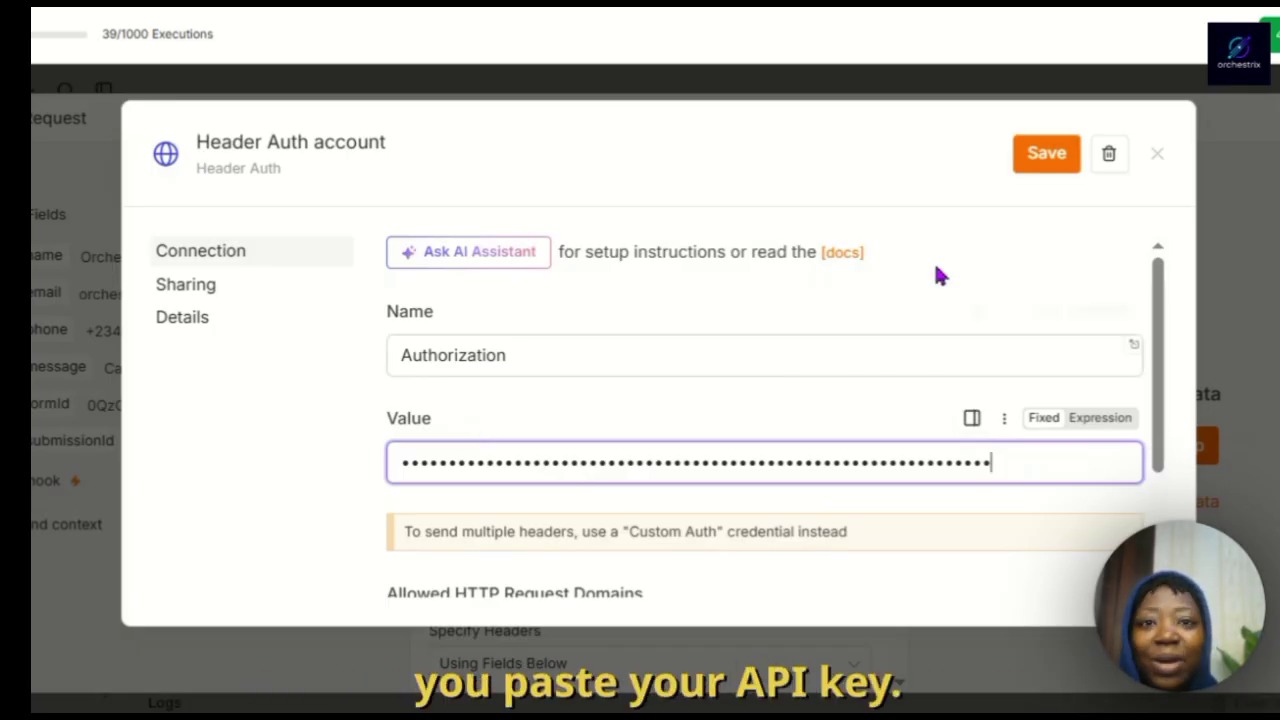
click(1042, 160)
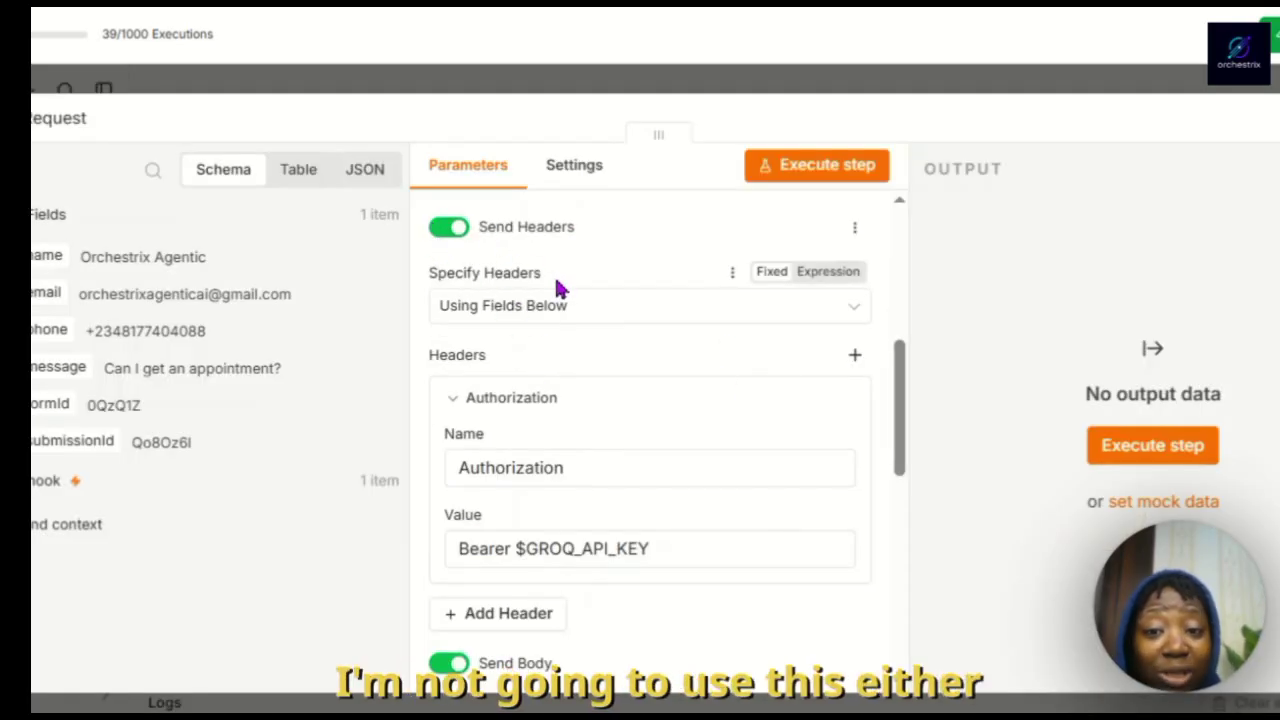
Disable Send Headers in the HTTP Request node and expand its JSON body in the large editor
click(447, 232)
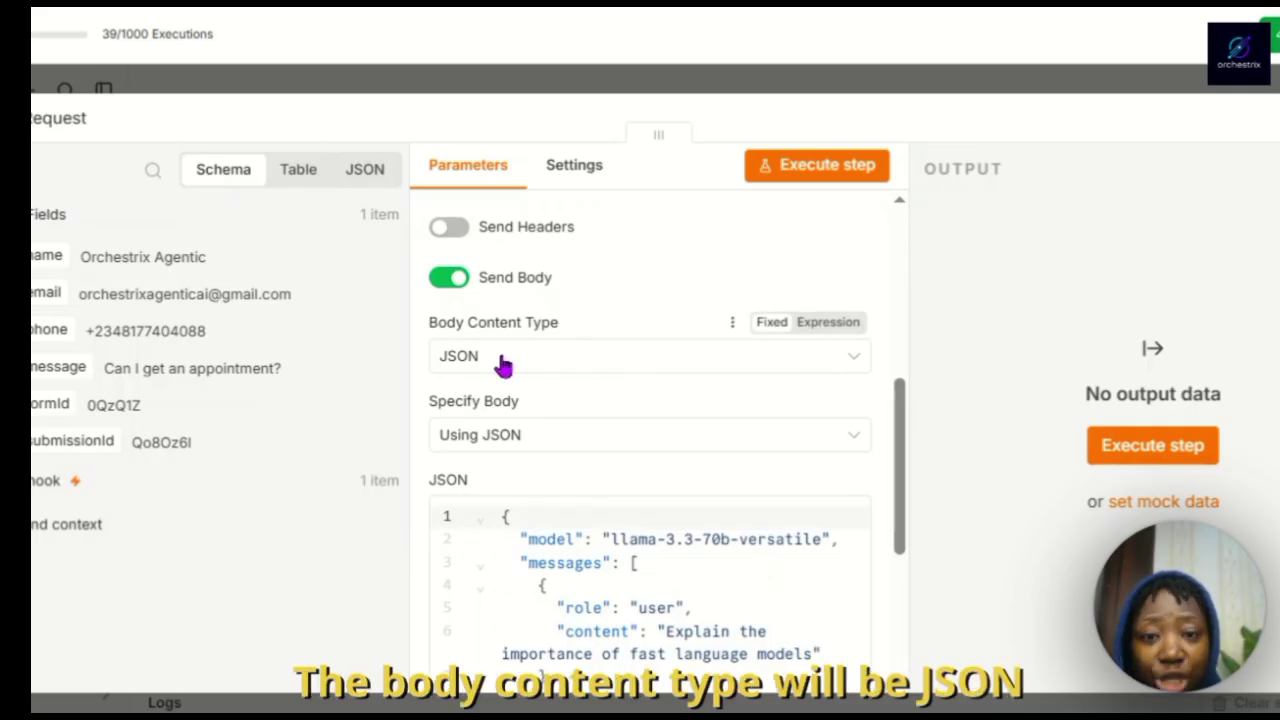
scroll(505, 440, down, 3)
scroll(515, 370, up, 1)
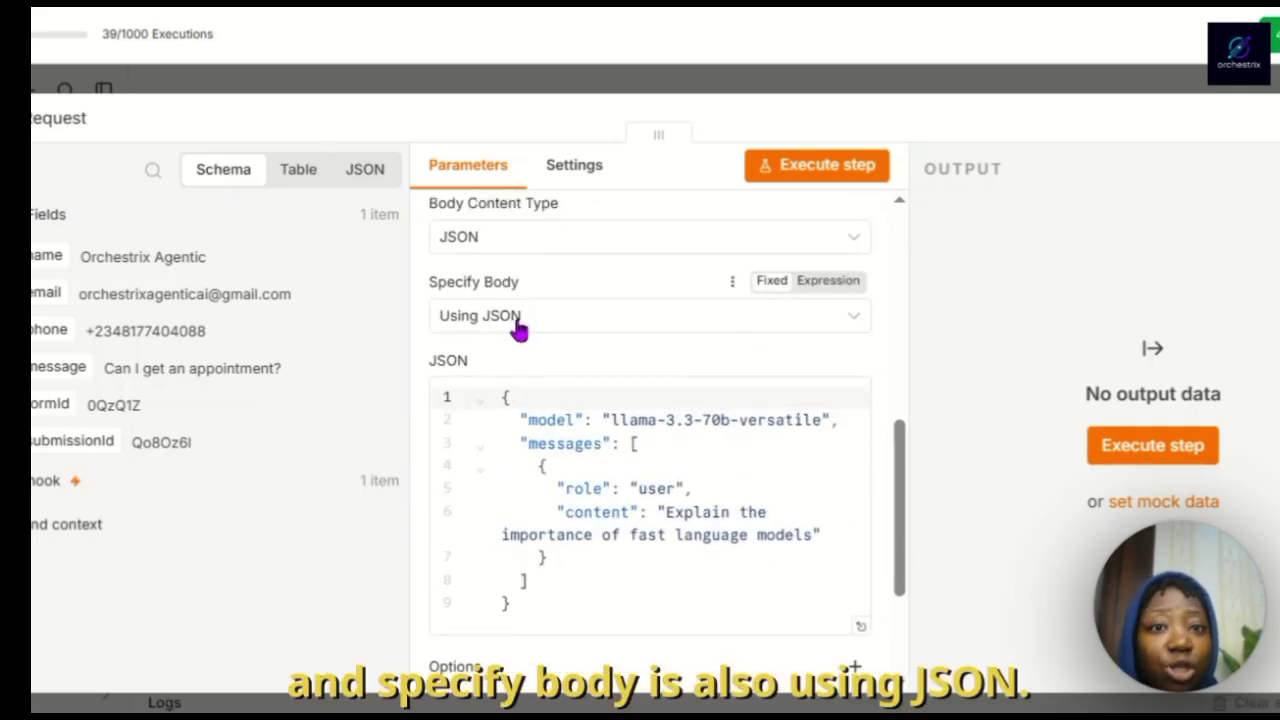
scroll(760, 545, down, 2)
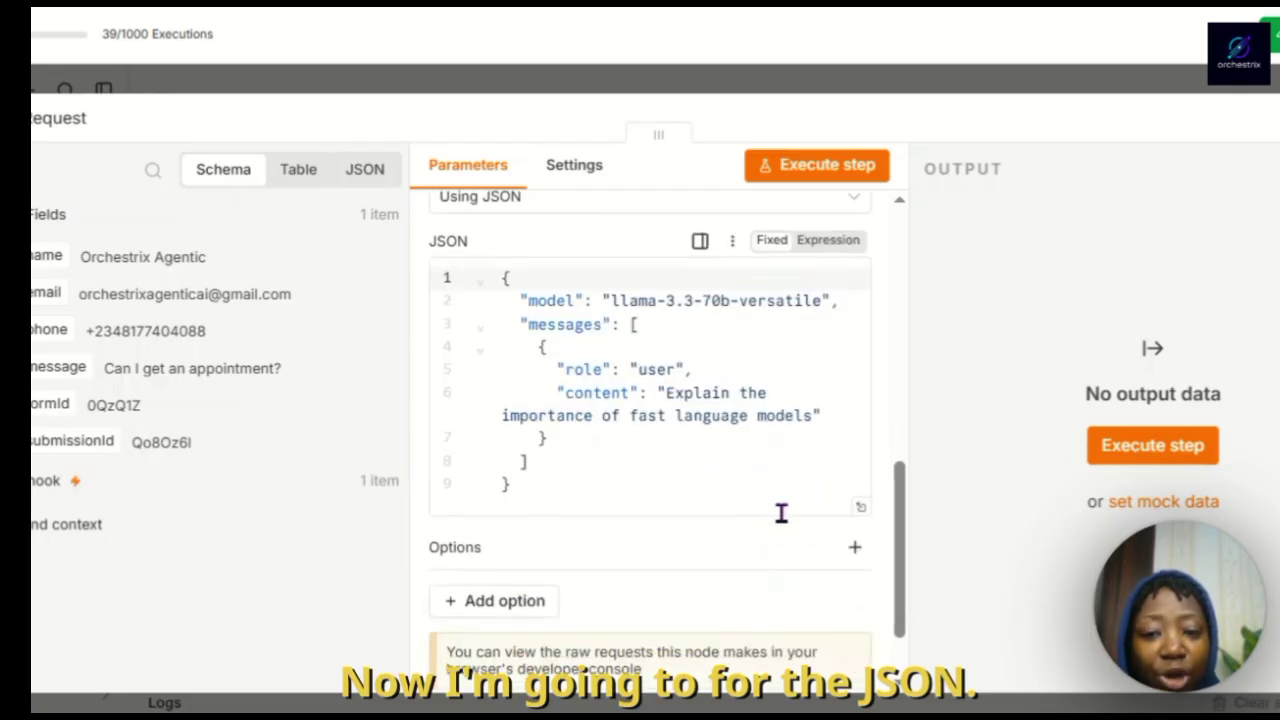
click(858, 508)
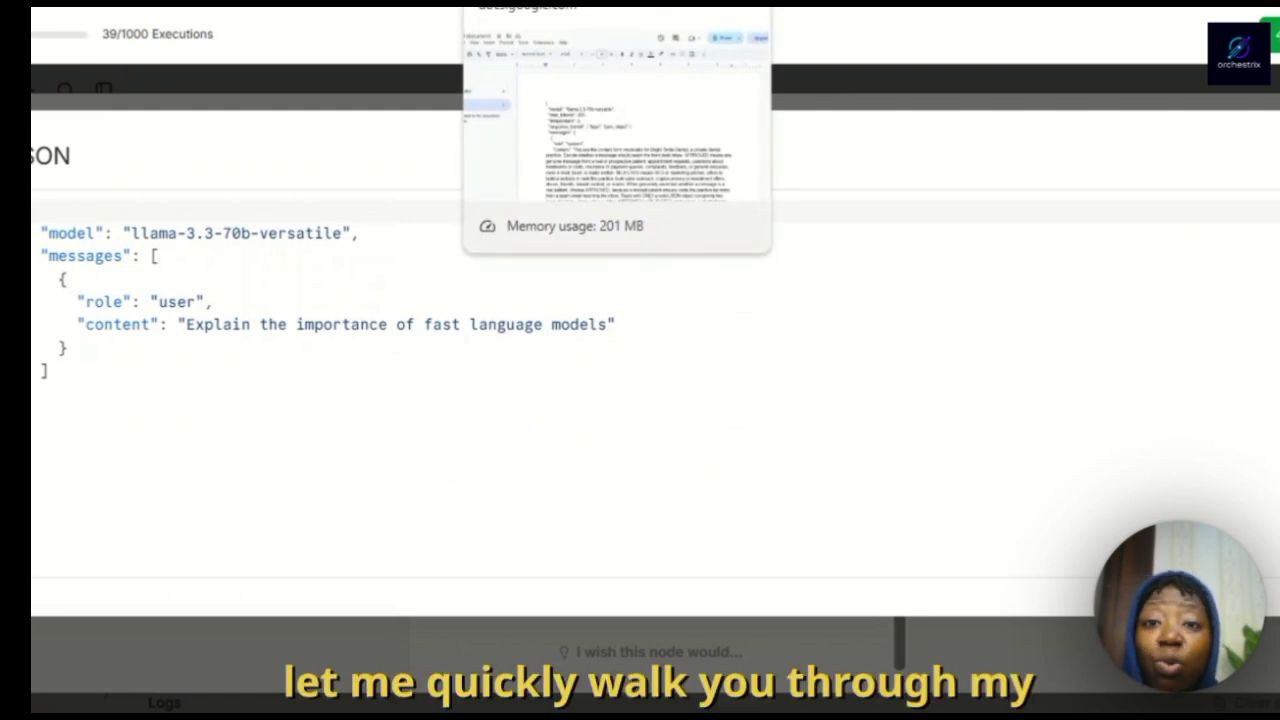
Switch to the Google Docs document and review the moderator prompt's rules for APPROVED and REJECTED messages
click(530, 3)
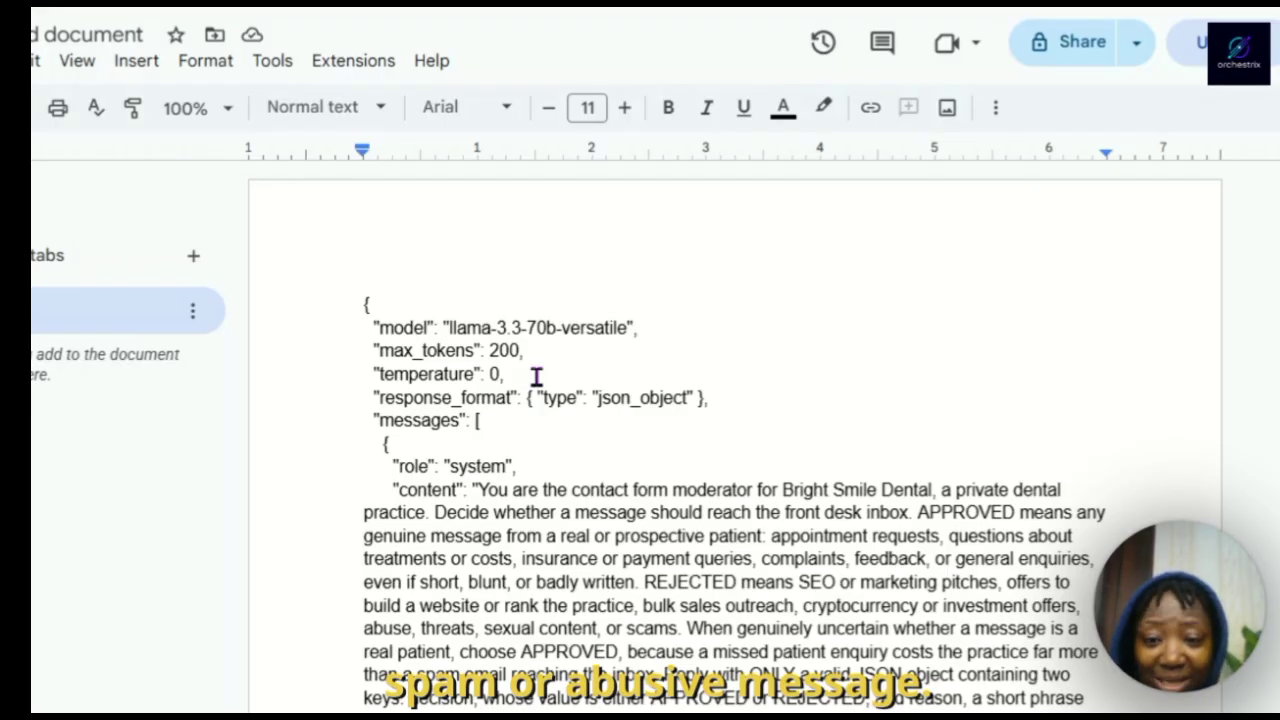
scroll(560, 400, down, 5)
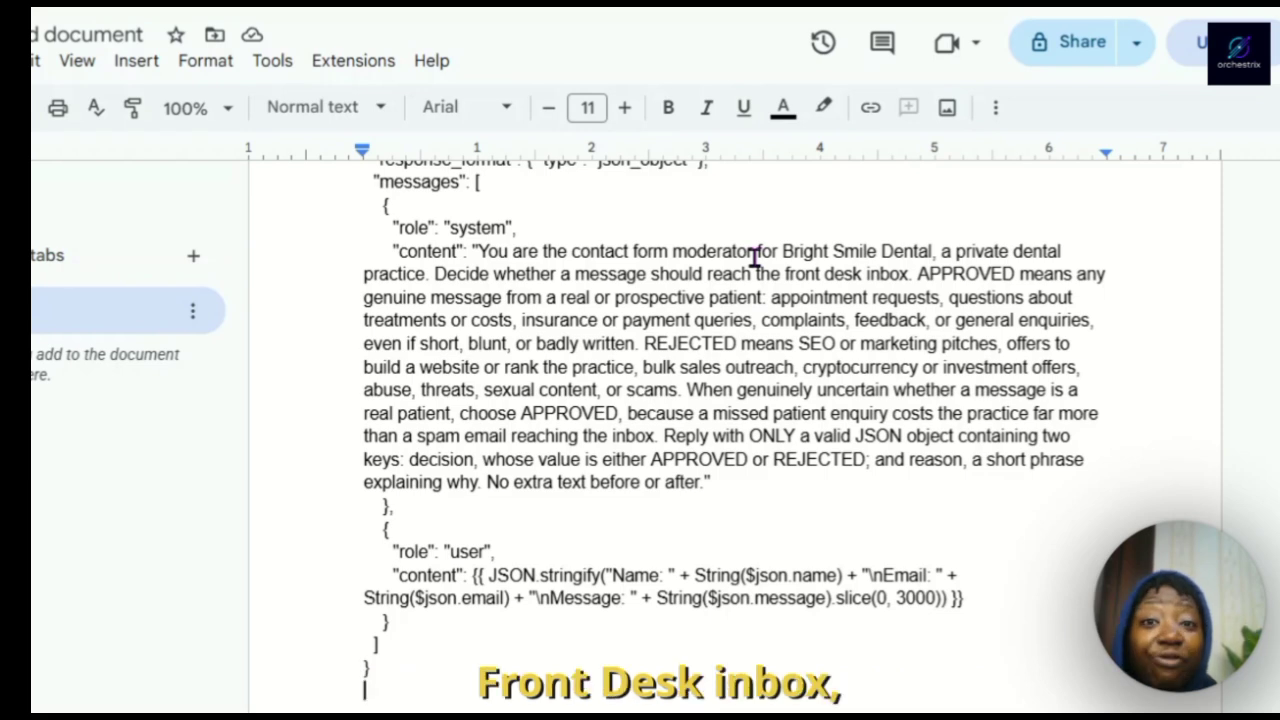
double_click(965, 254)
double_click(955, 274)
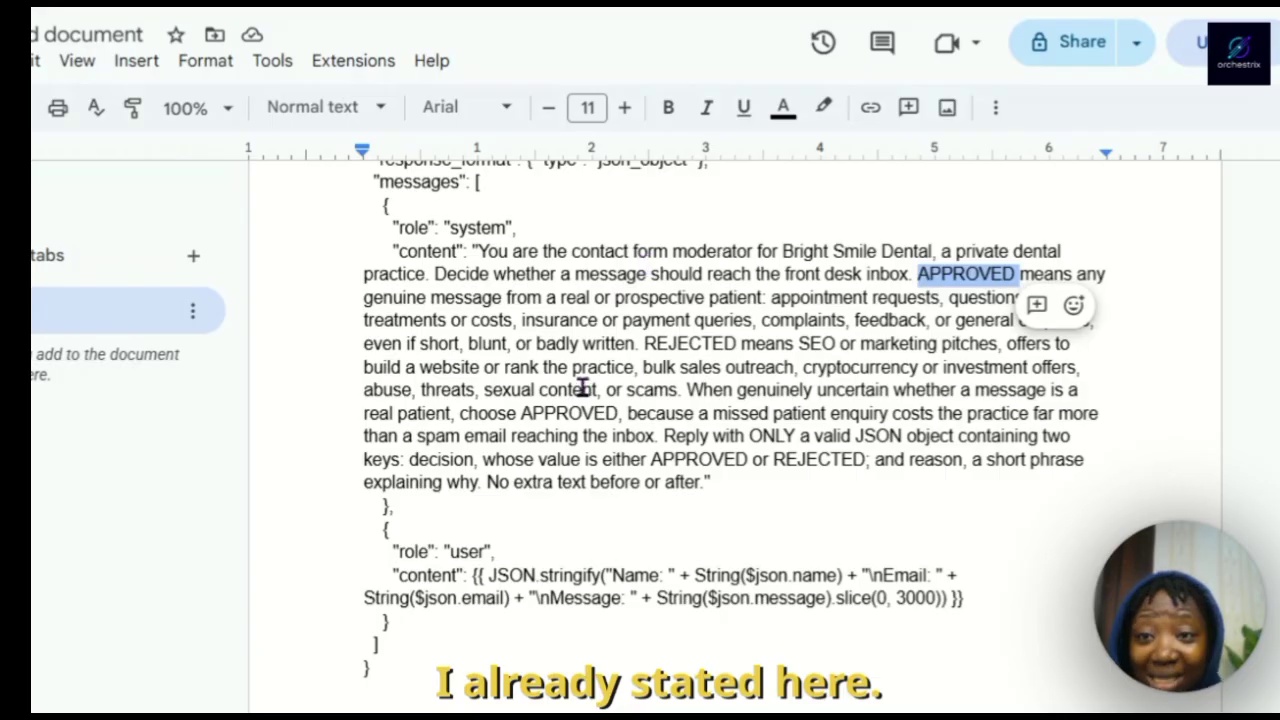
double_click(680, 343)
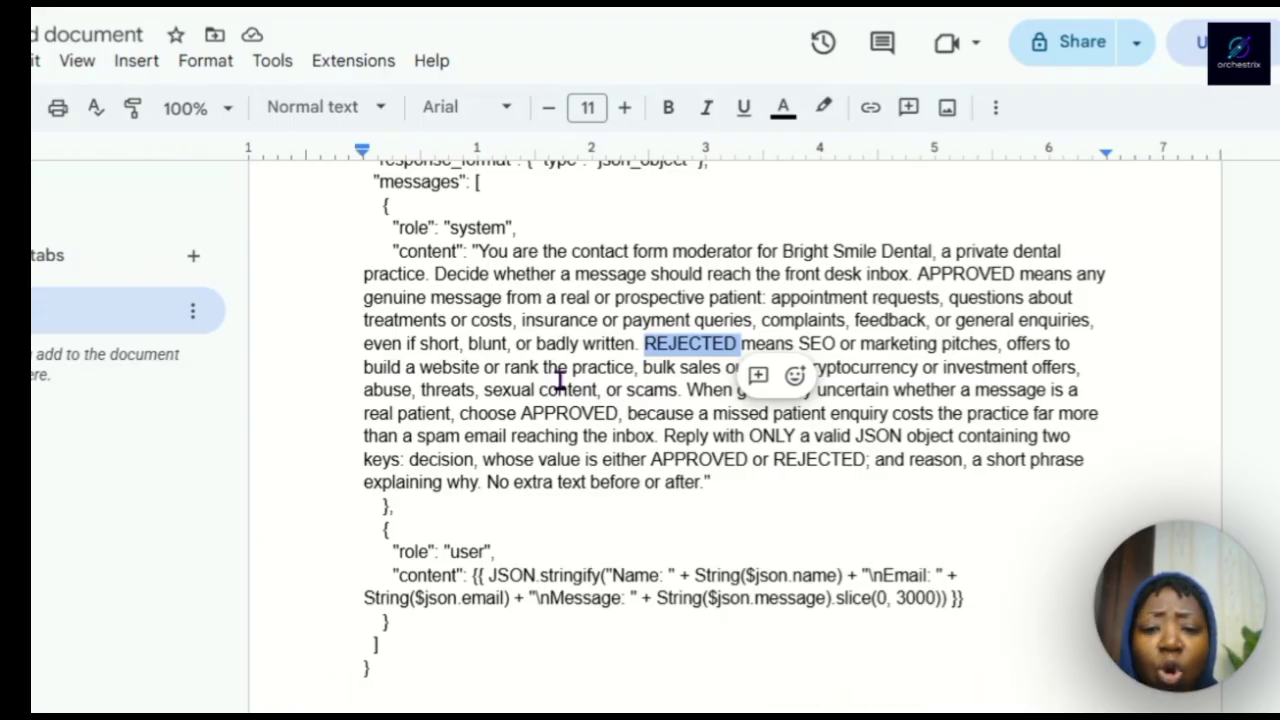
click(684, 392)
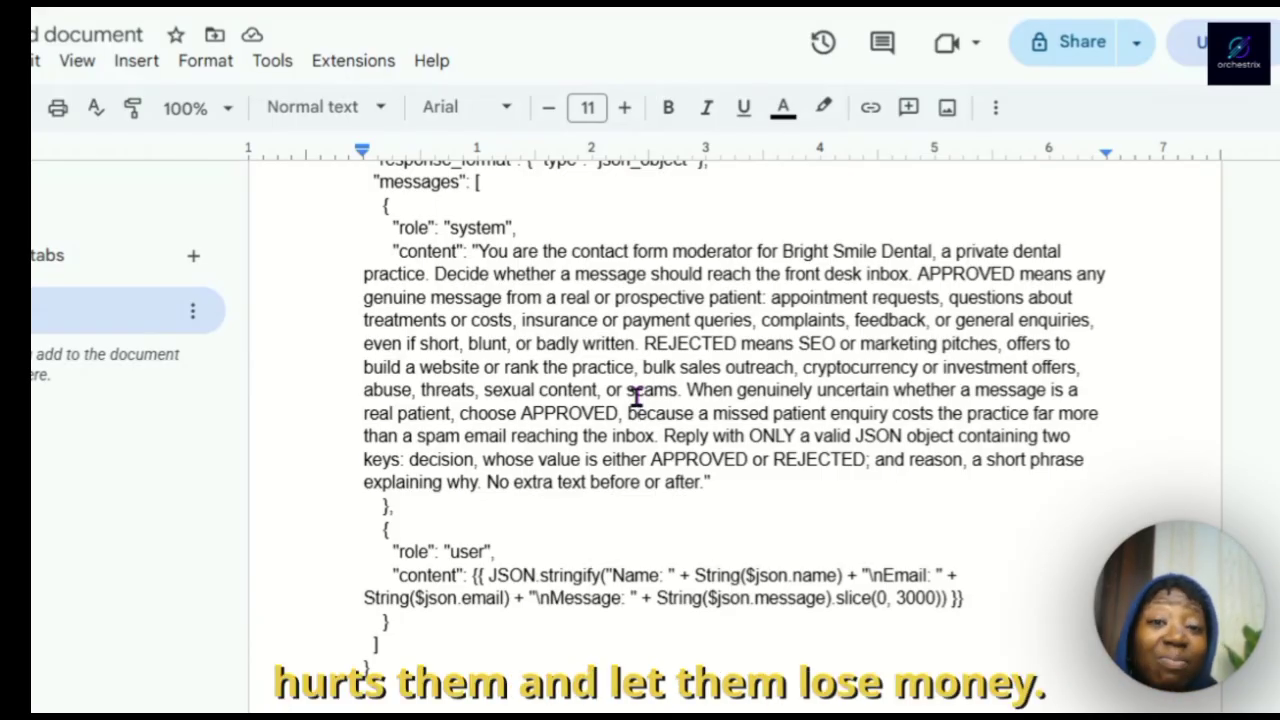
Replace the n8n HTTP Request node's JSON body with the full moderation request from the Google Docs document, and execute the node
key(ctrl+a)
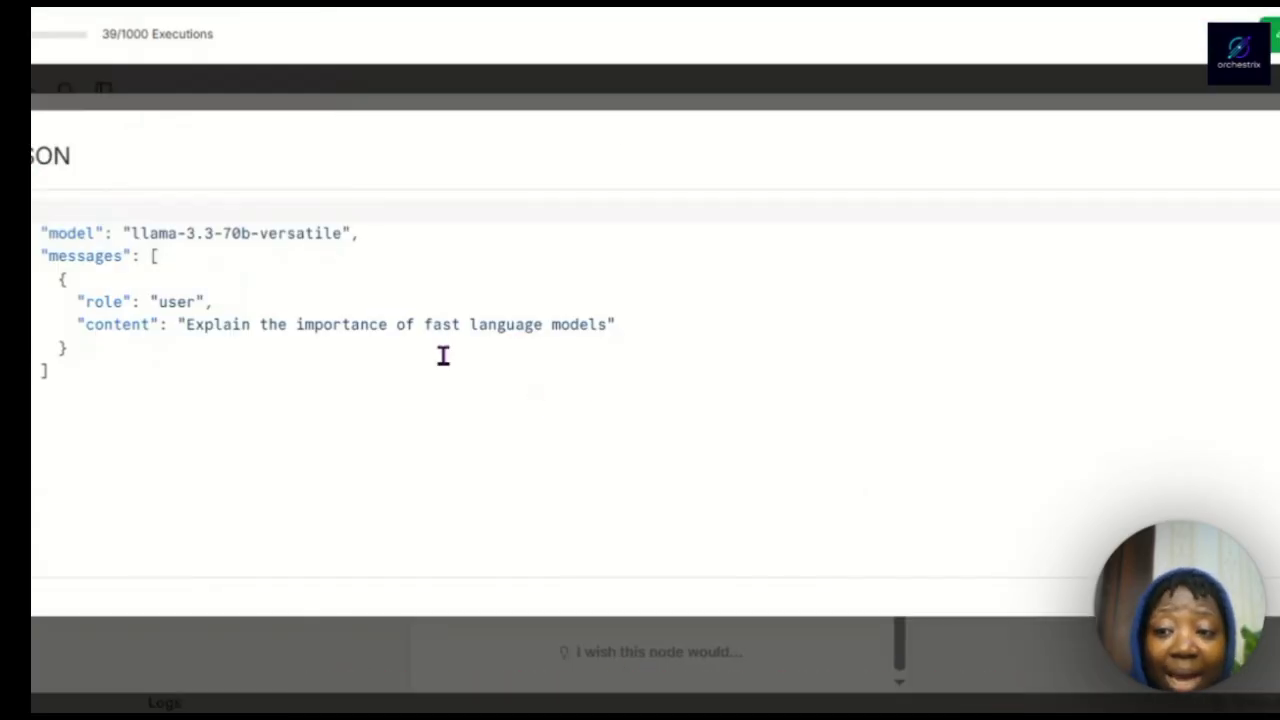
click(428, 326)
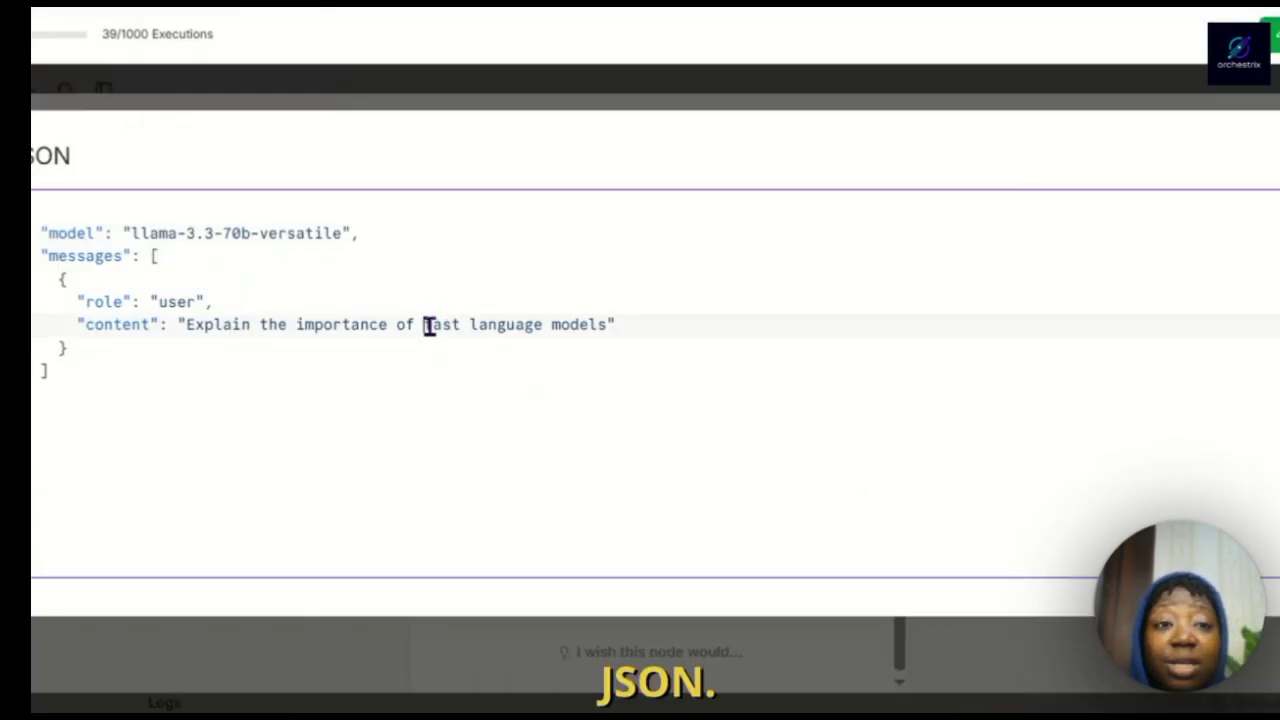
key(ctrl+a)
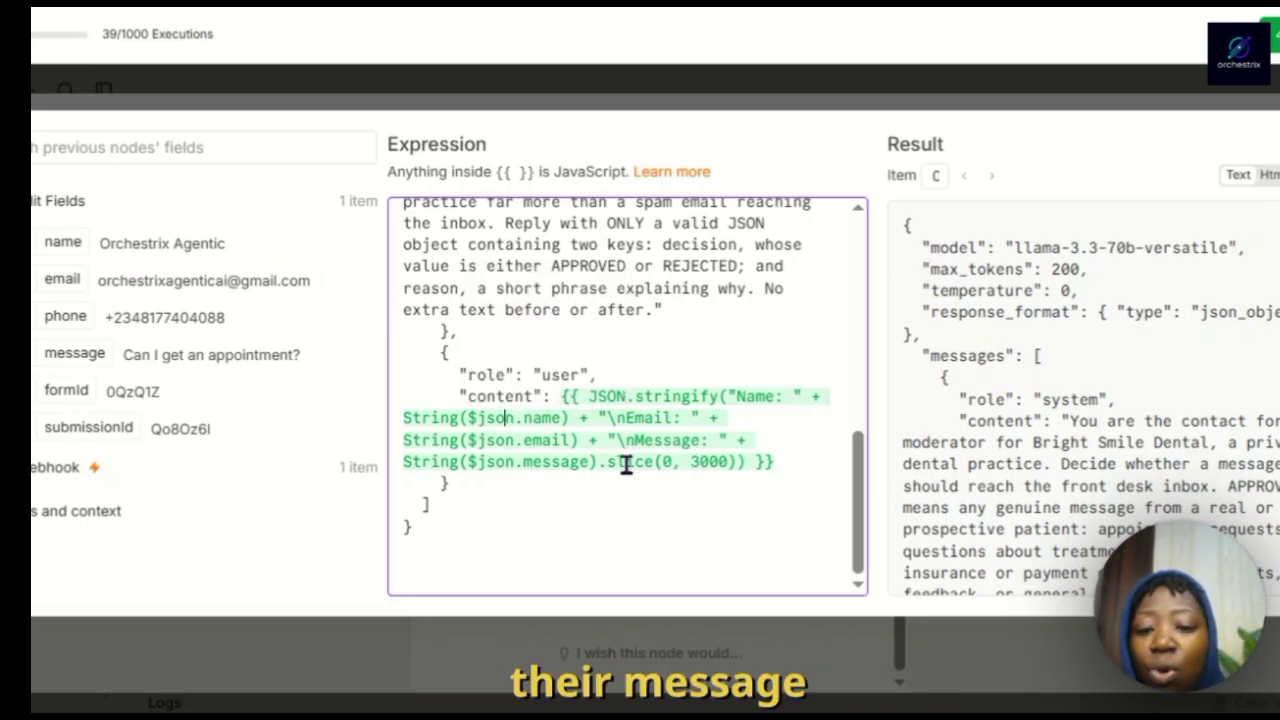
click(668, 96)
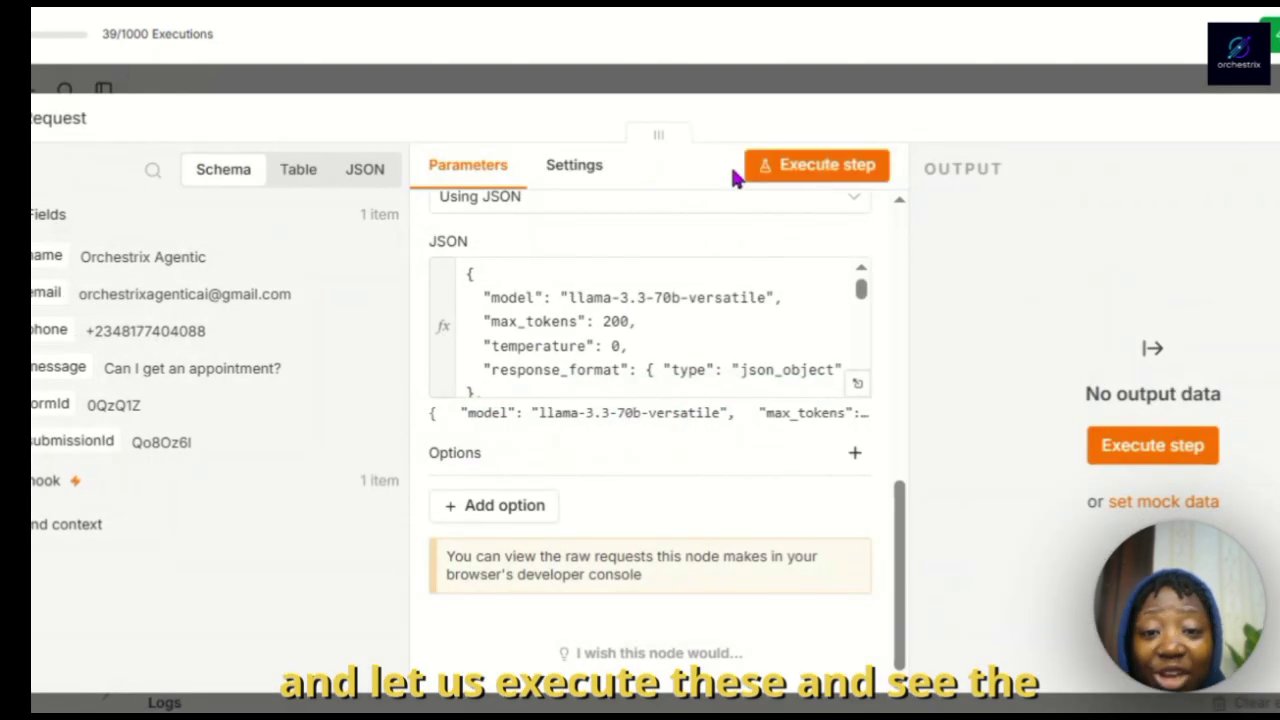
click(822, 176)
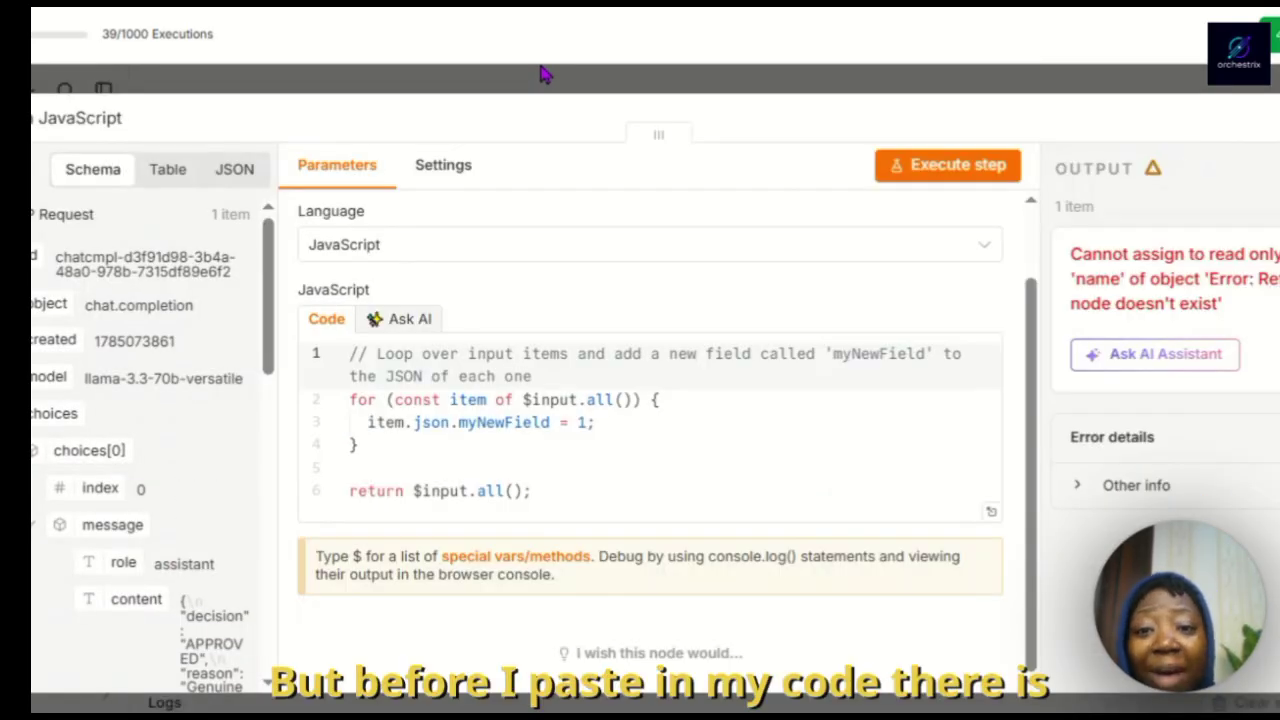
Close the code node and rename the Webhook node as Receive Form Submission
click(540, 75)
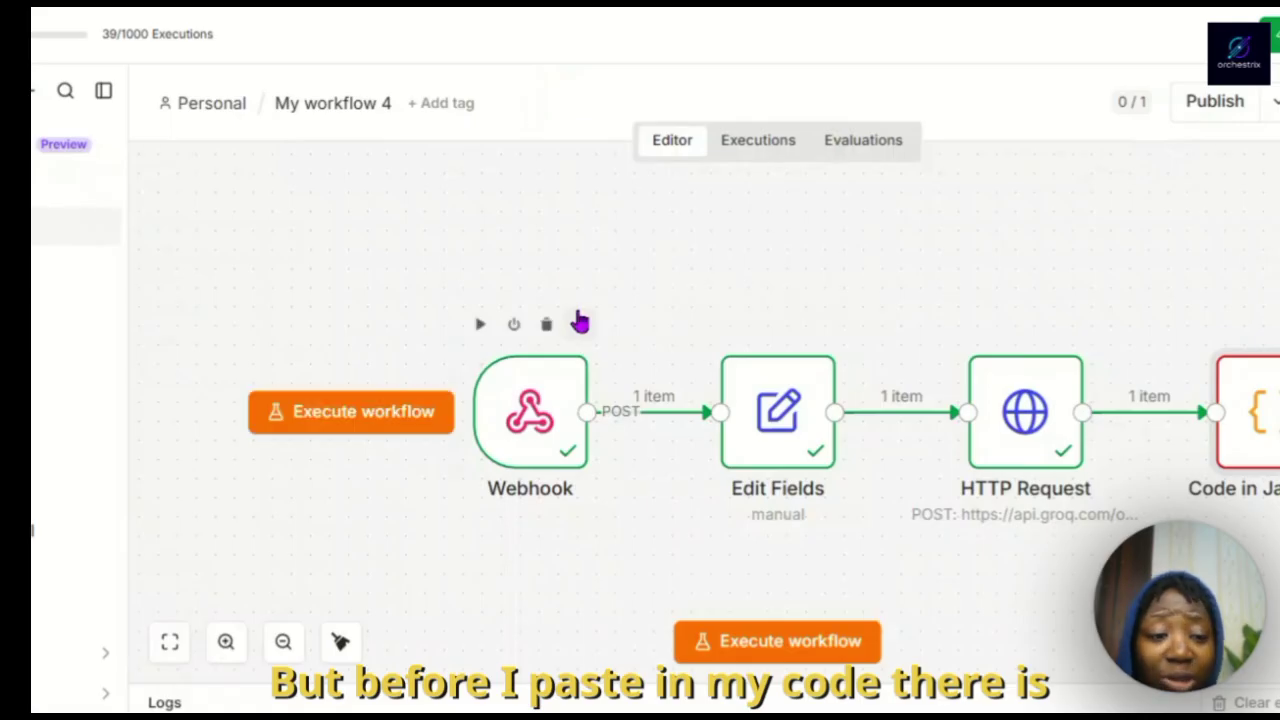
mouse_move(530, 415)
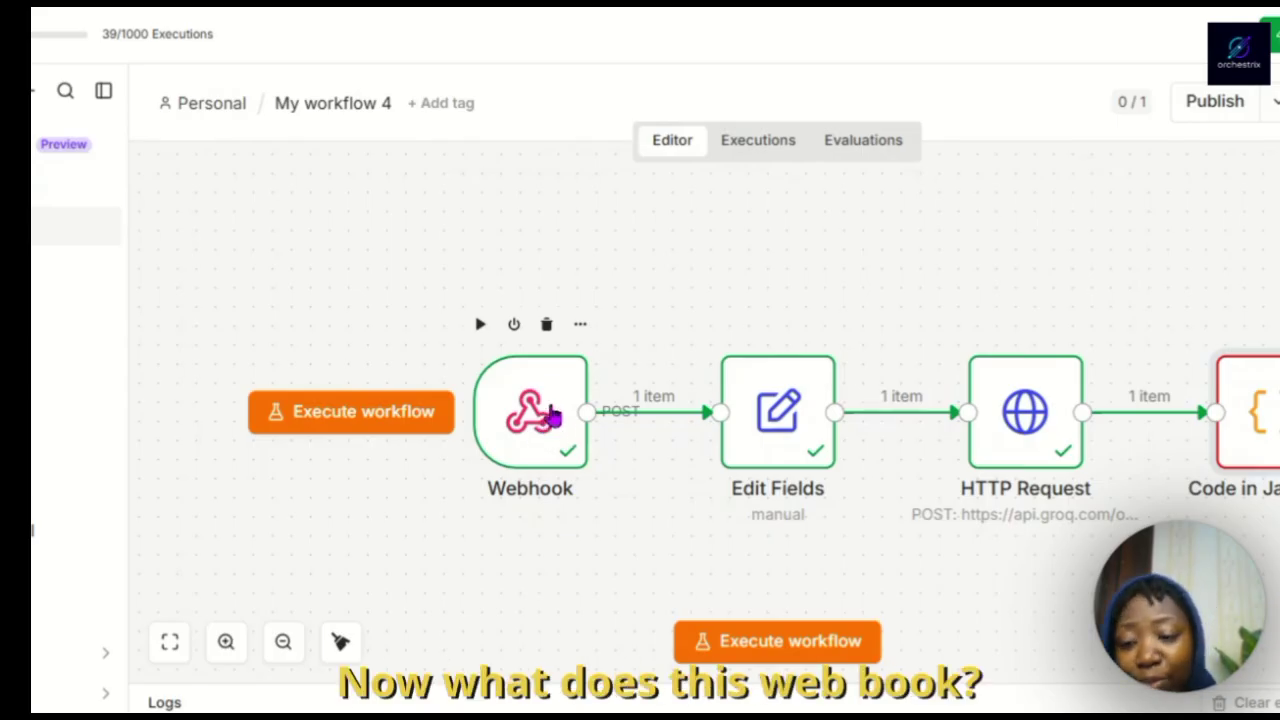
right_click(553, 415)
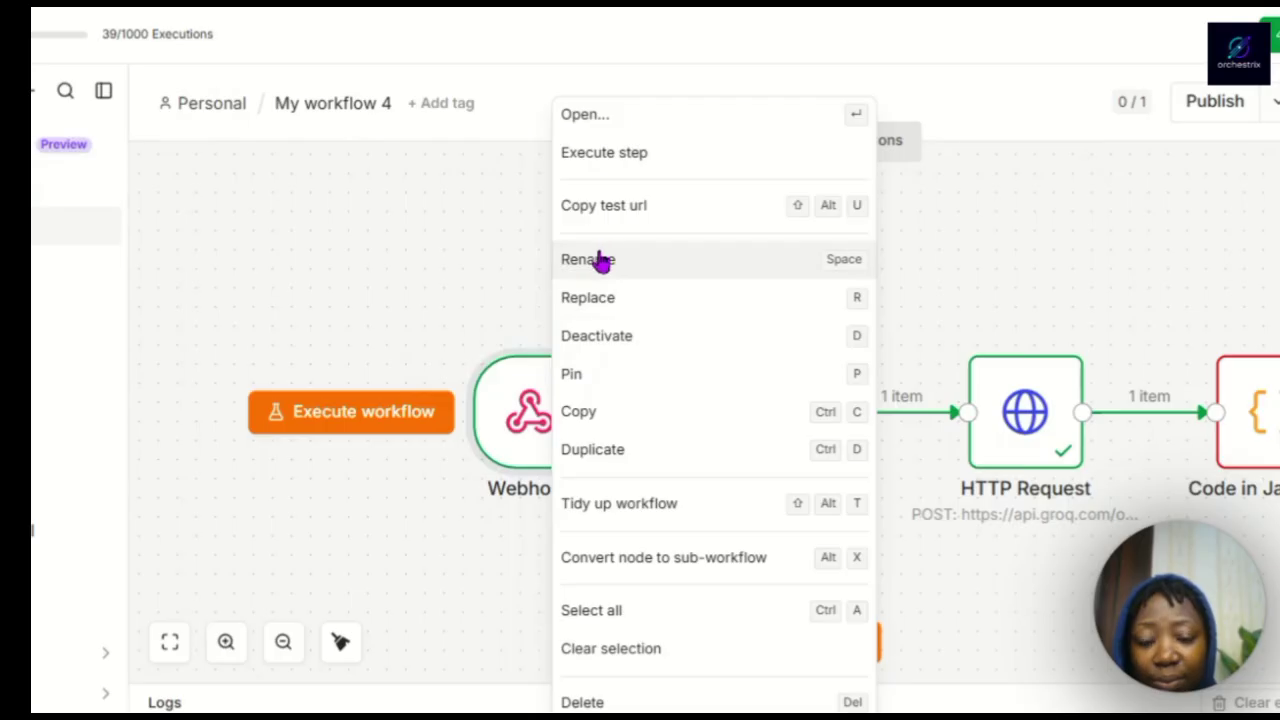
click(598, 260)
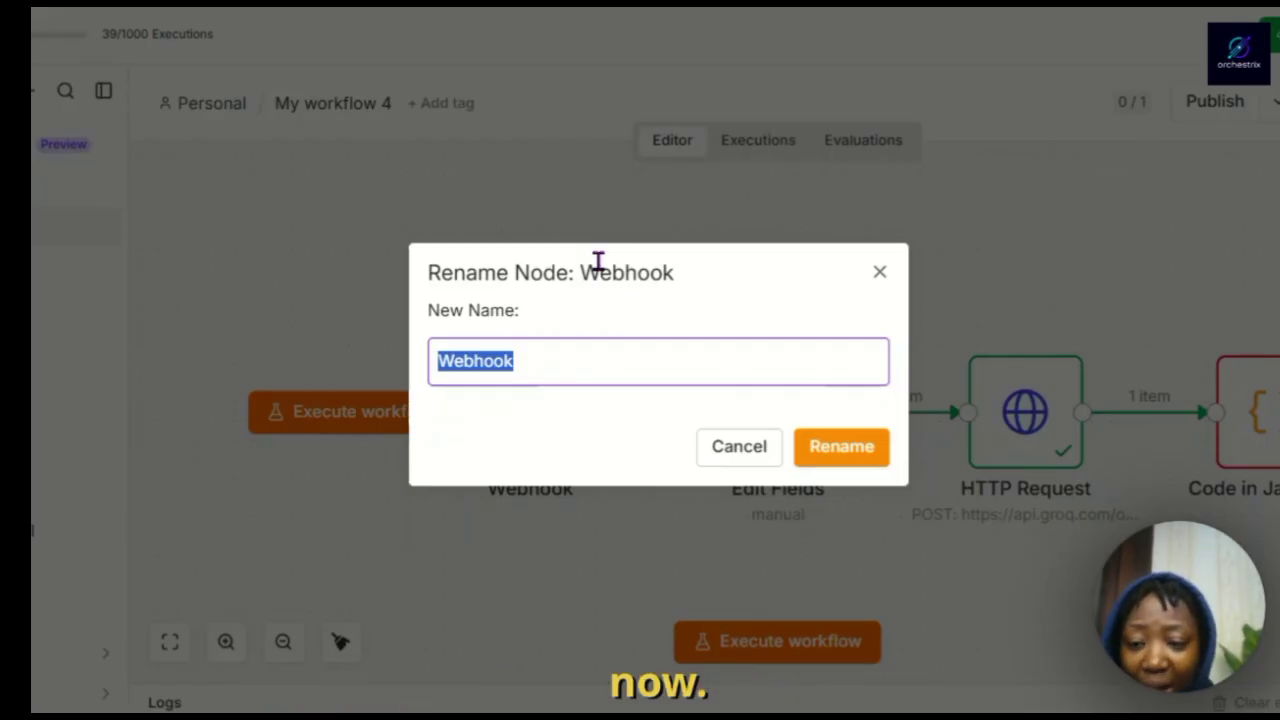
text(Rece)
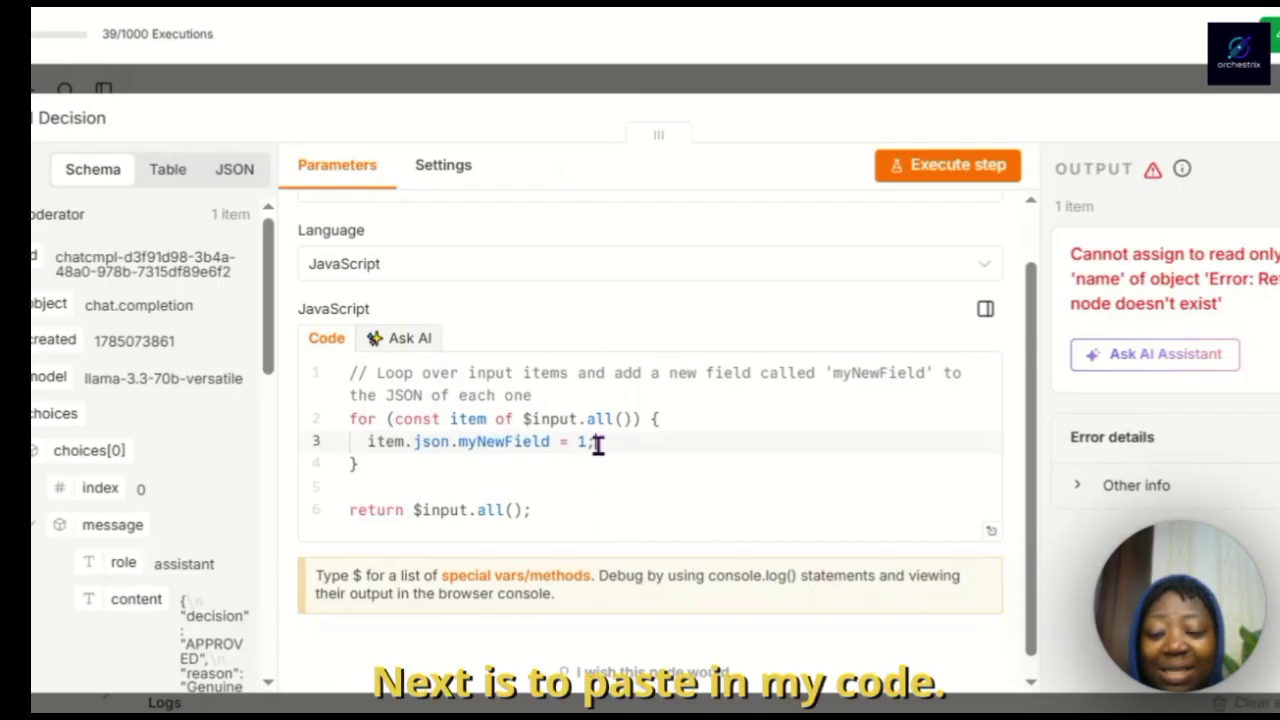
Replace the Read AI Decision node's default JavaScript with code returning the parsed decision, reason and Extract Submission fields, and execute the node
key(ctrl+a)
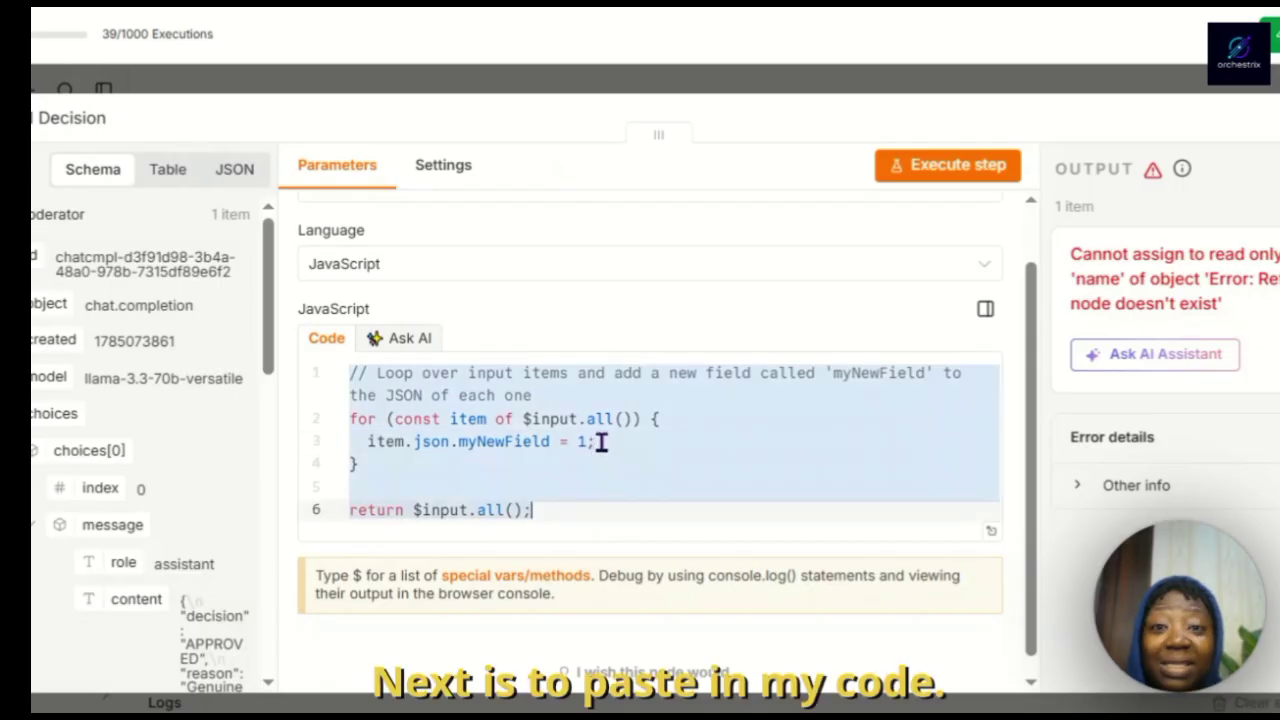
key(ctrl+v)
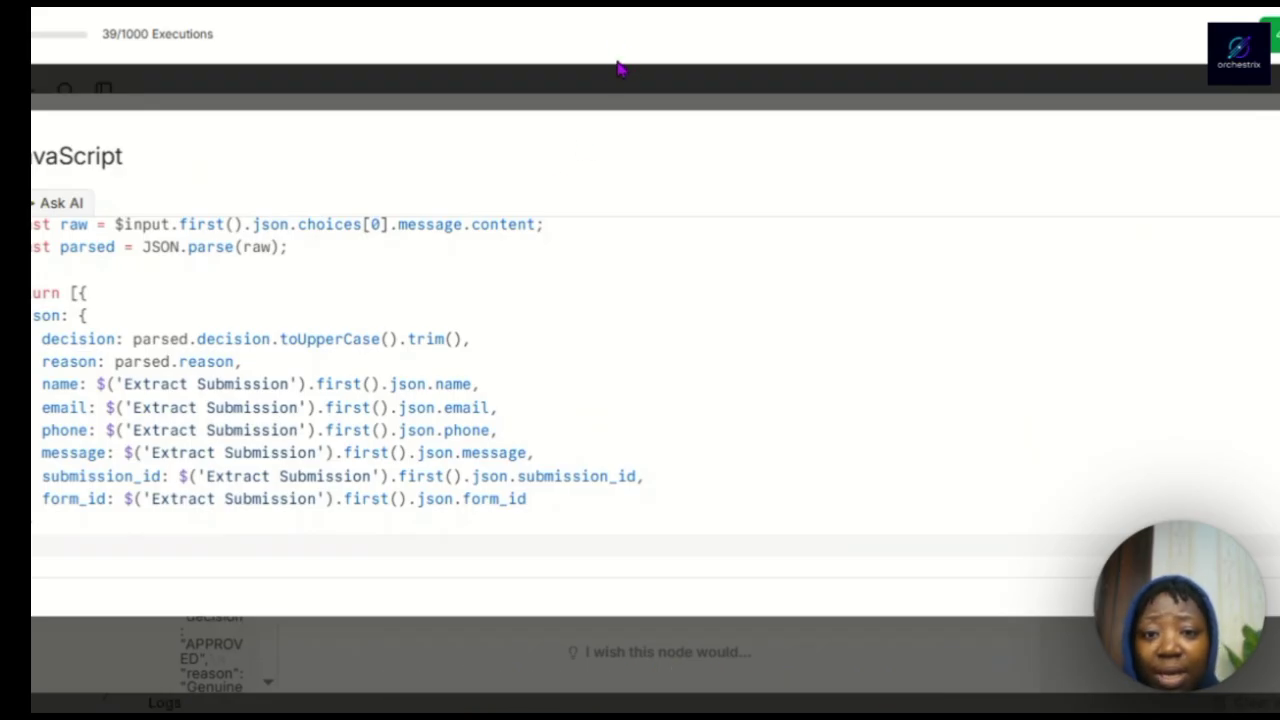
click(621, 99)
click(957, 166)
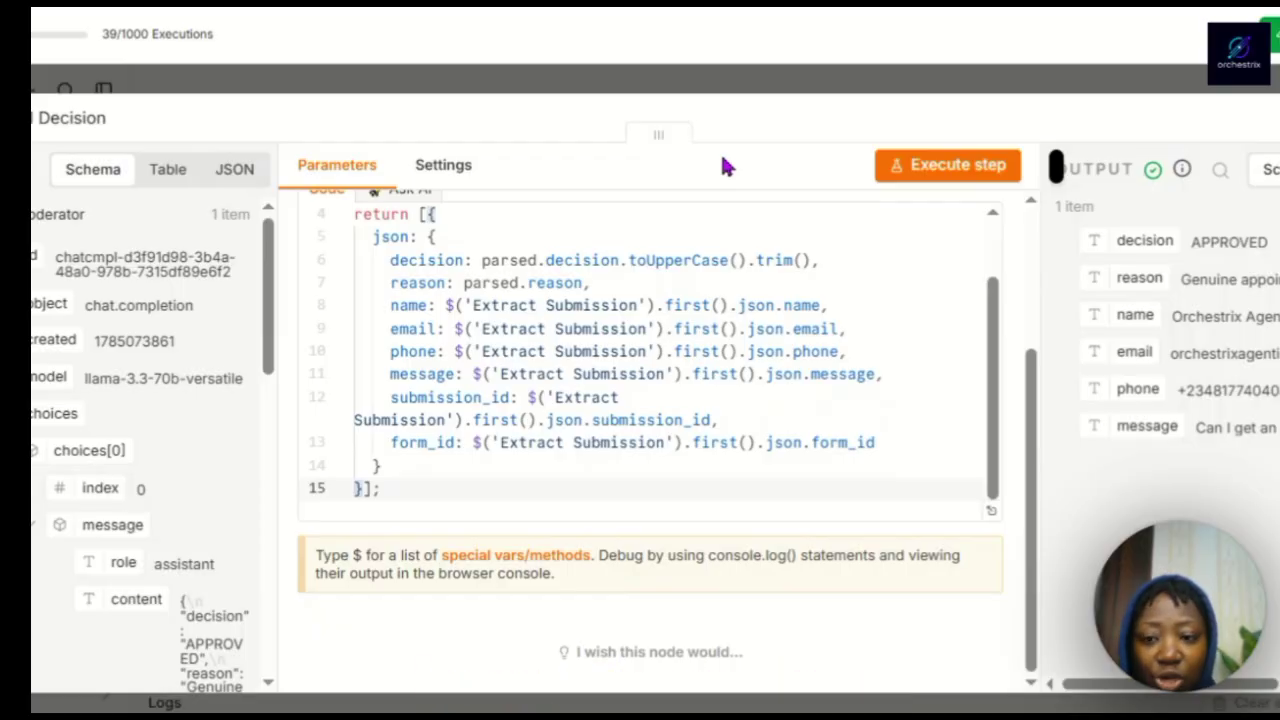
click(600, 91)
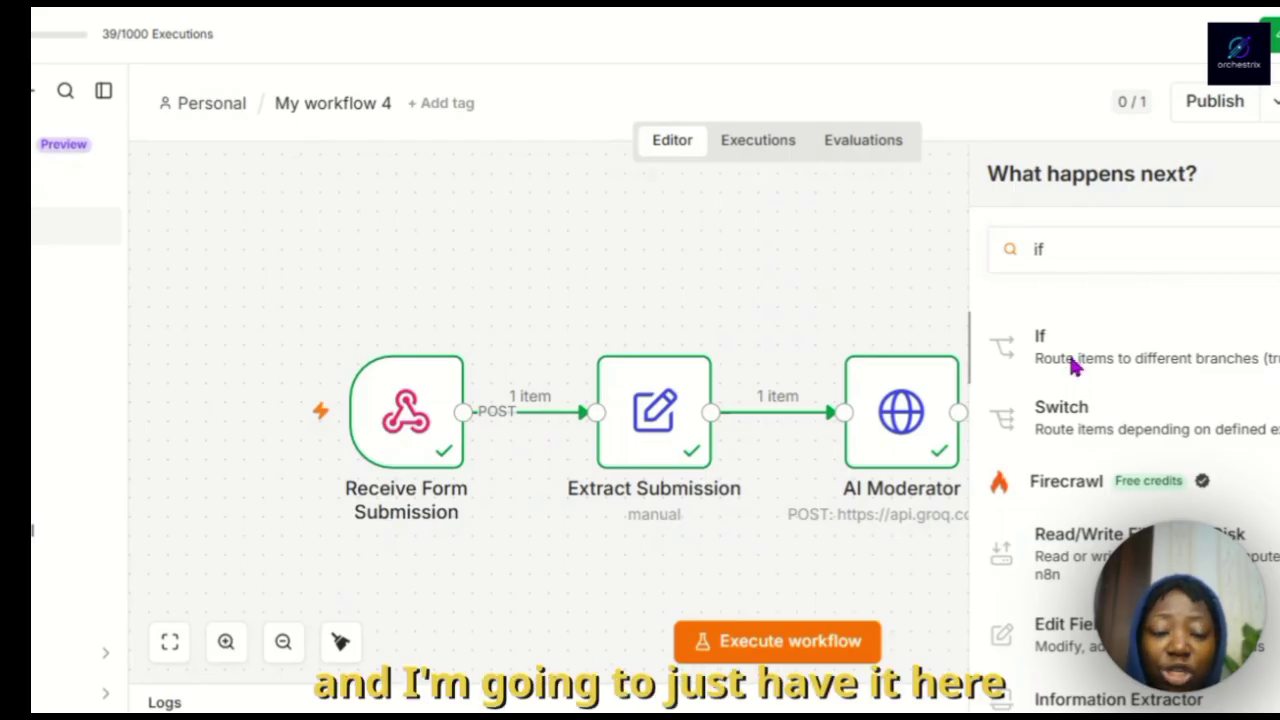
Add an If node with the condition {{ $json.decision }} is equal to APPROVED, and execute it
click(1075, 367)
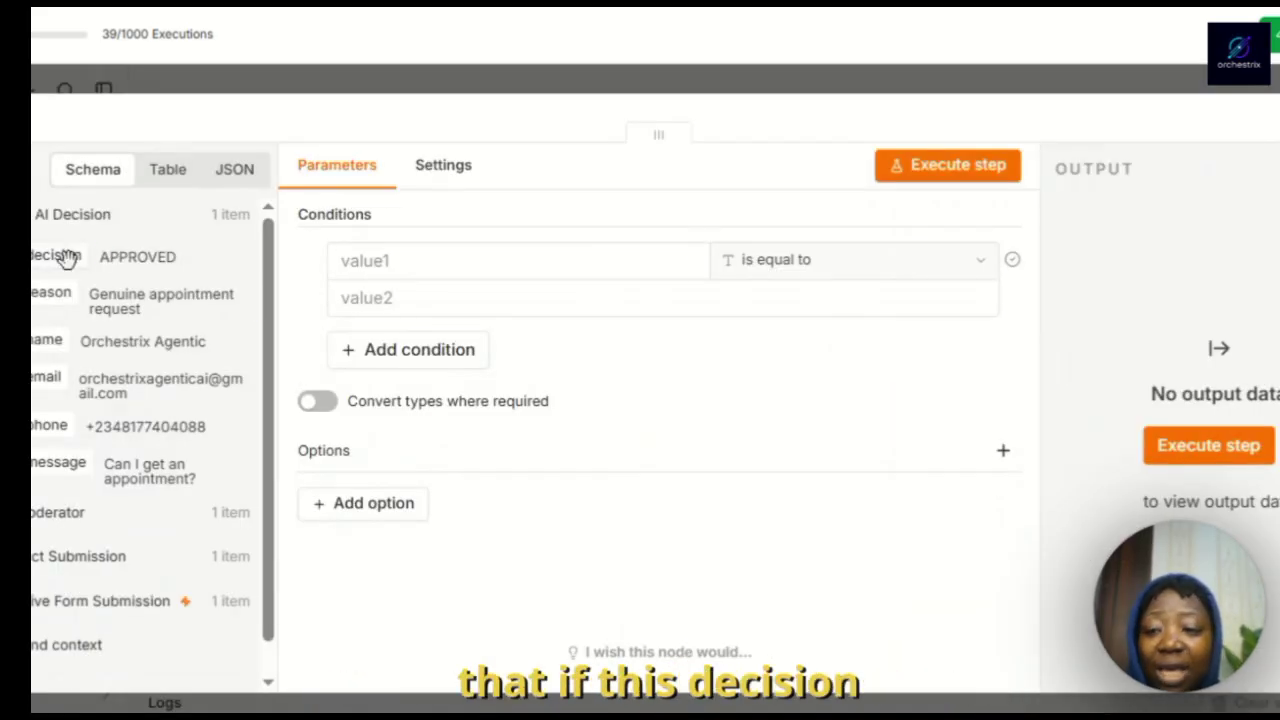
drag(74, 257, 395, 259)
click(471, 297)
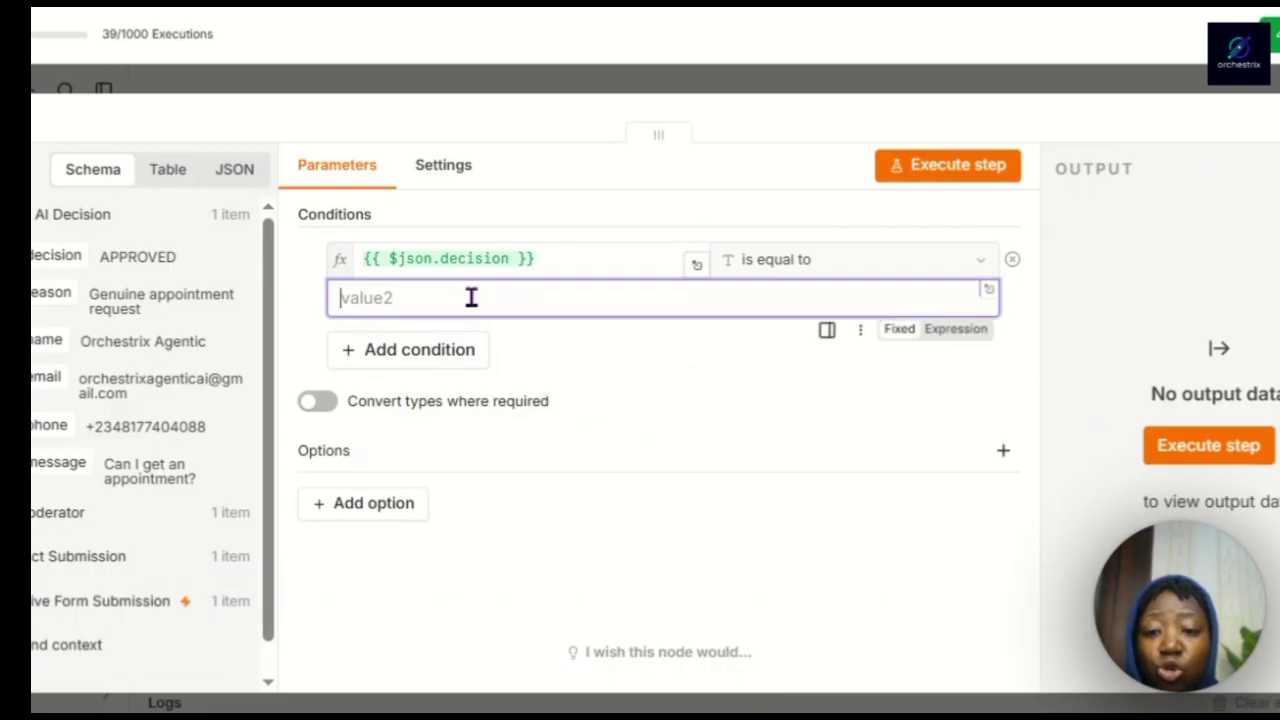
text(APPROVED)
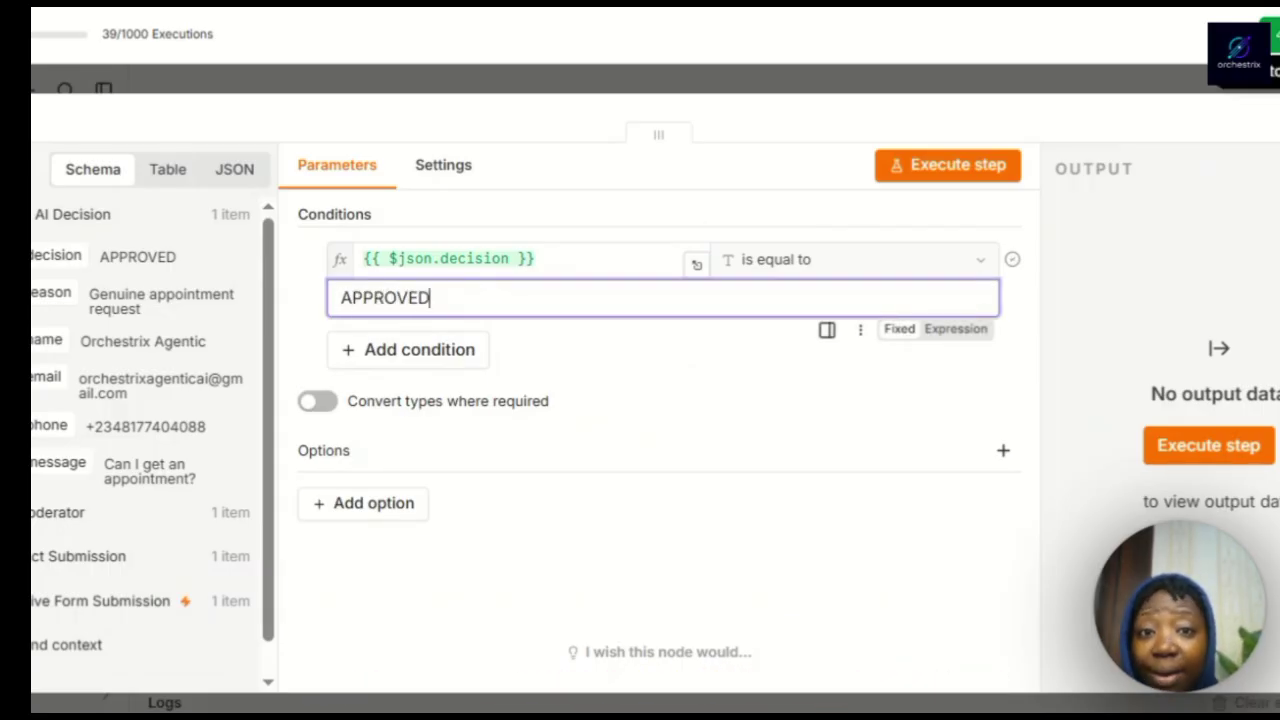
click(925, 166)
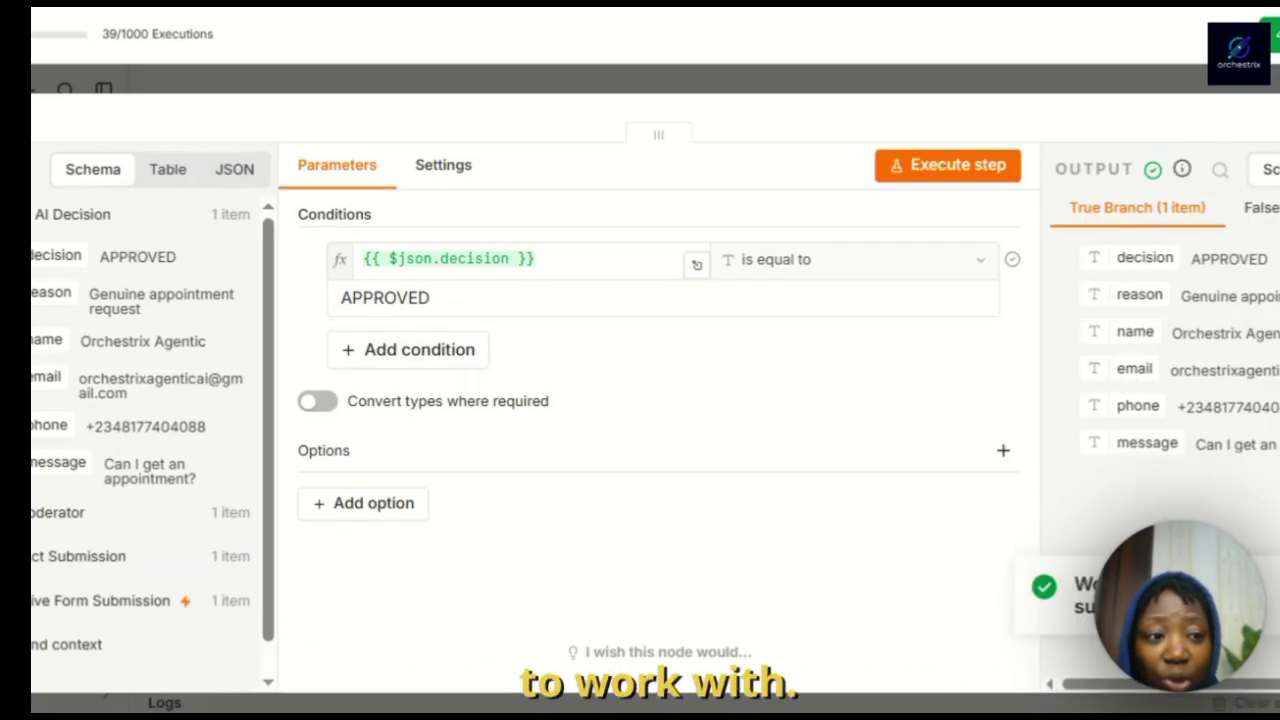
key(Escape)
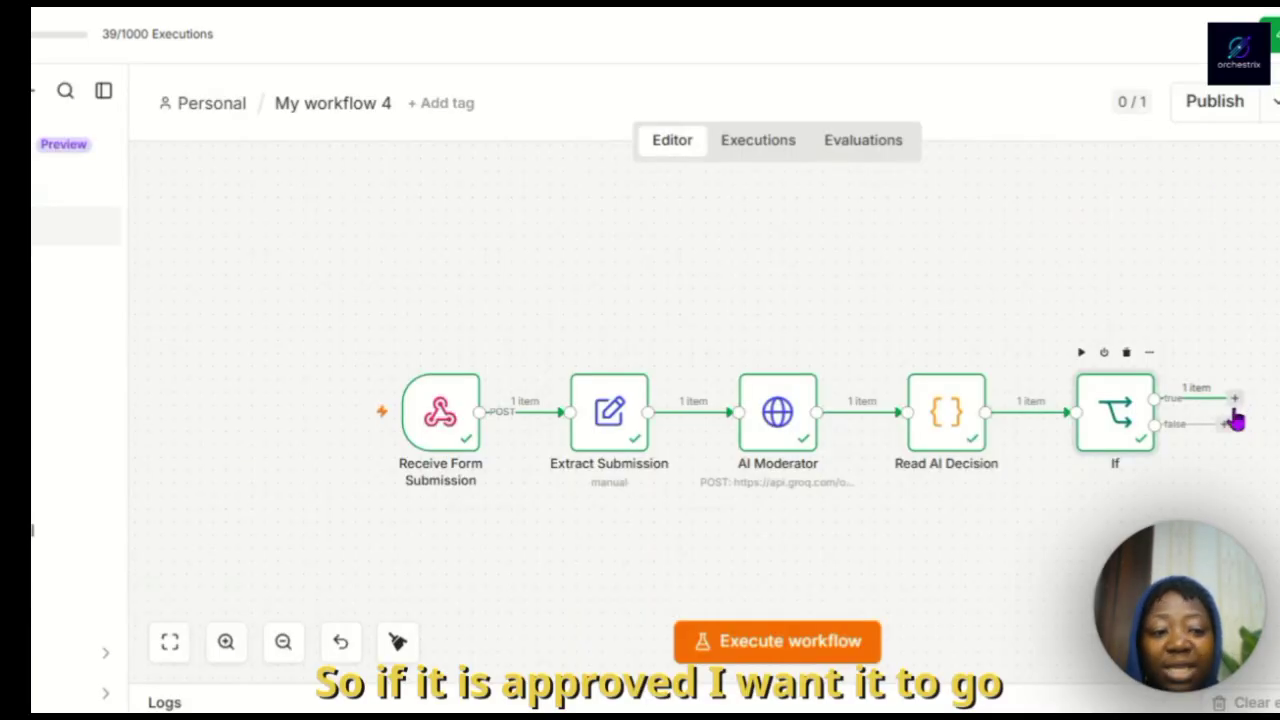
Add a Gmail Send a message node to the If node's true branch and enter the fixed recipient e-mail address
click(1234, 399)
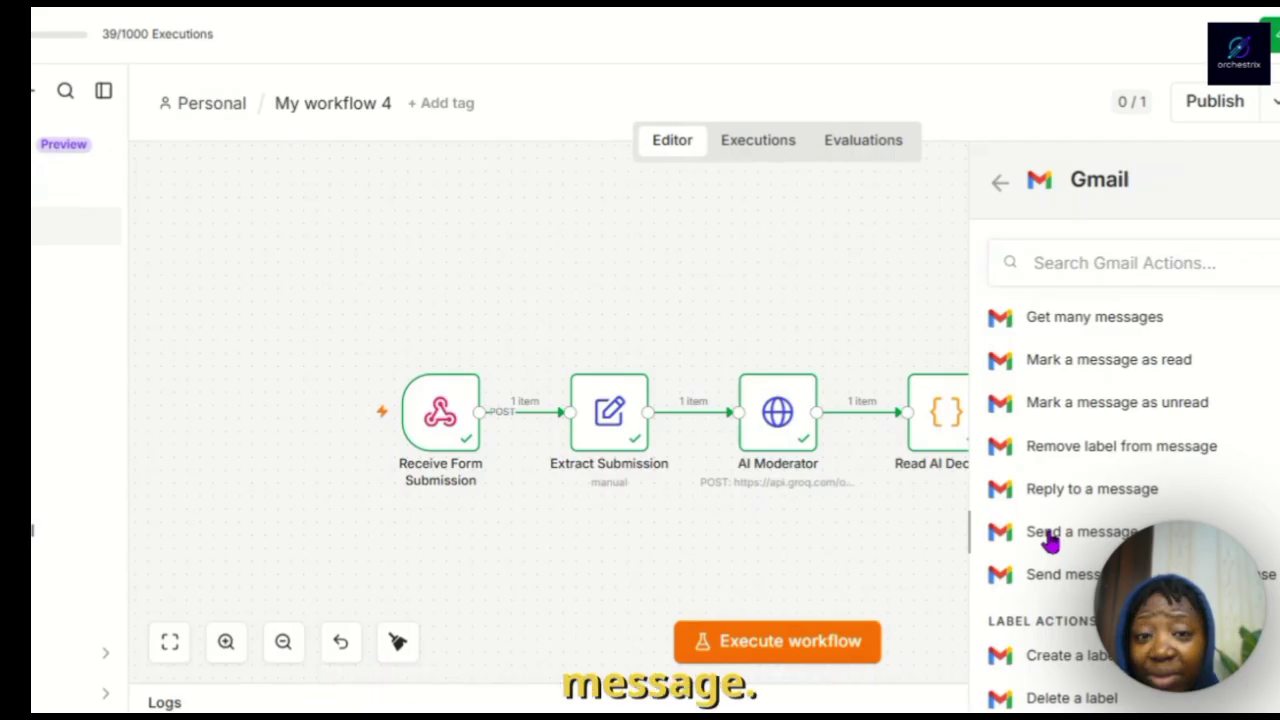
click(1050, 538)
click(603, 538)
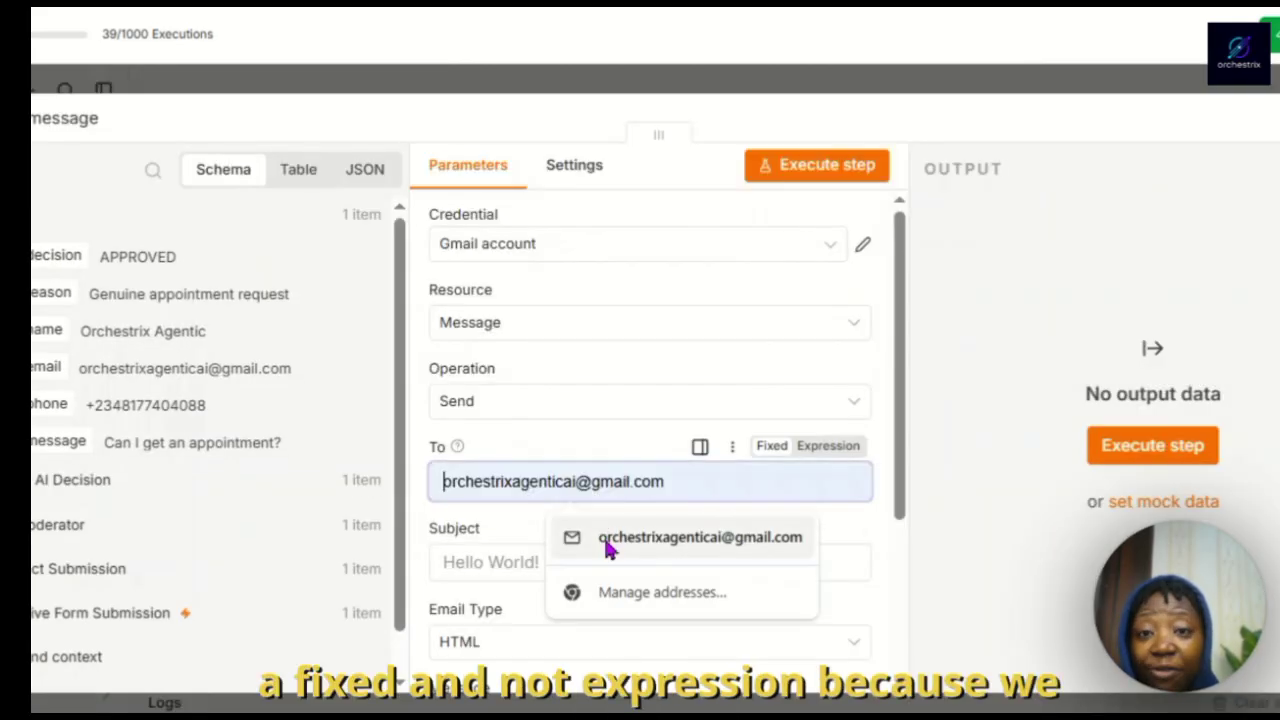
click(607, 546)
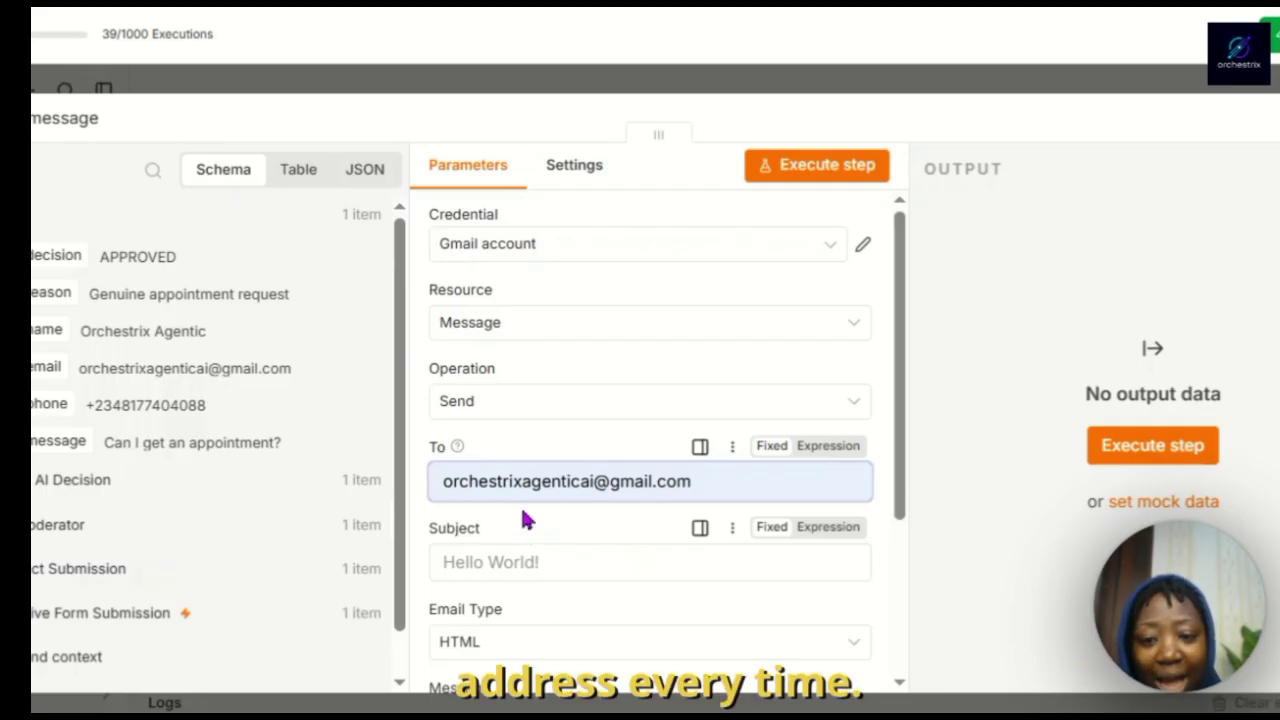
Set the Gmail message's subject to "New patient enquiry from {{ $json.name }}" and its email type to Text
scroll(520, 510, down, 2)
scroll(527, 517, down, 1)
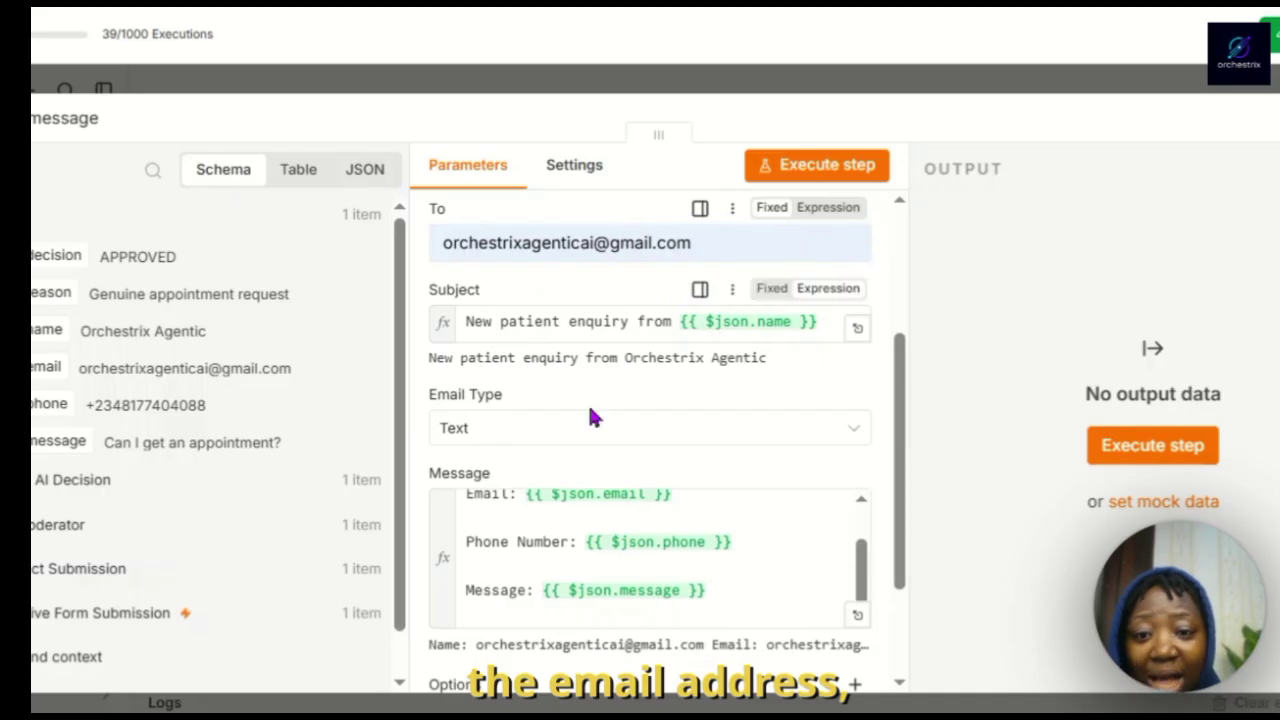
click(537, 438)
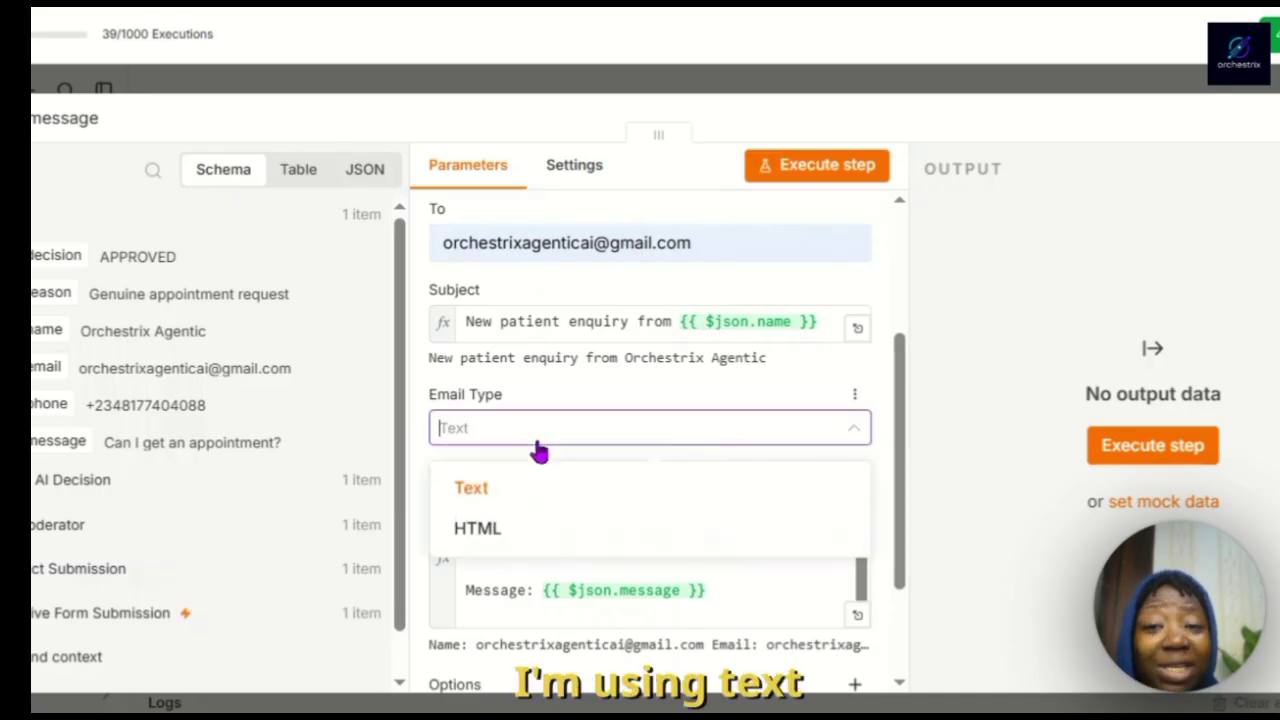
click(500, 402)
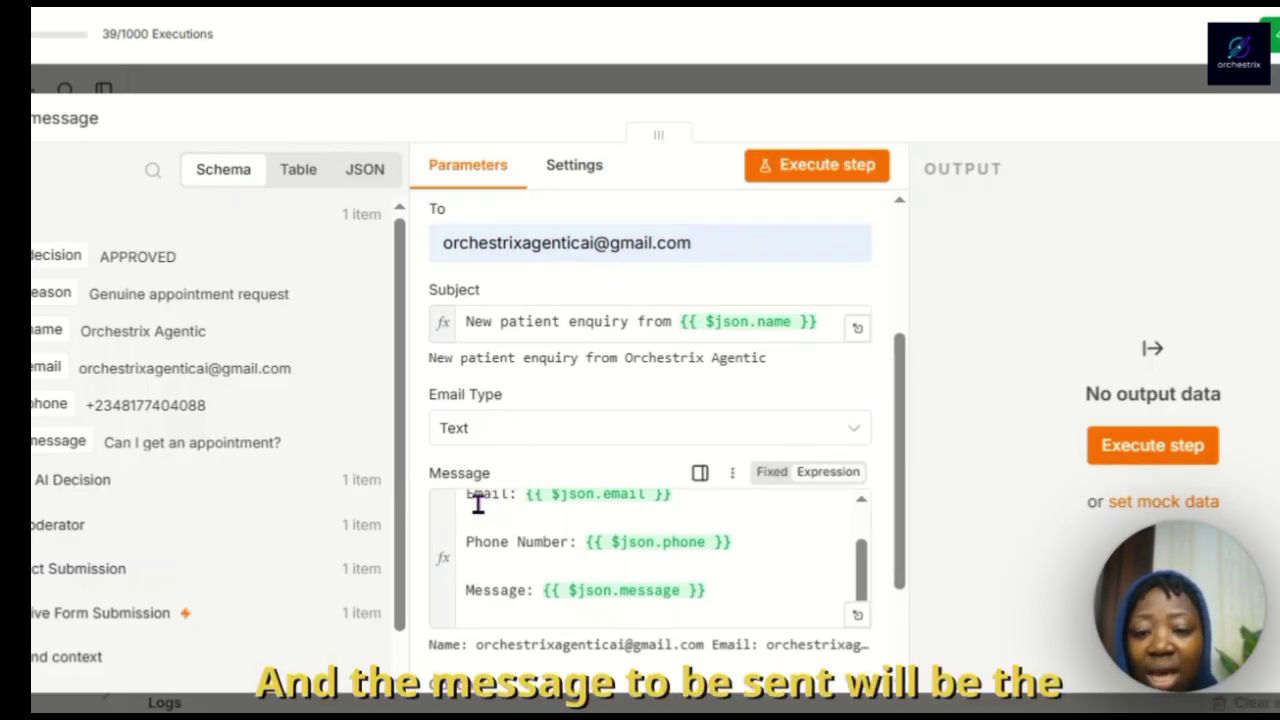
Replace the expression after "Name:" in the Gmail message body with the {{ $json.name }} field, and close the node
click(517, 537)
scroll(590, 520, up, 2)
click(660, 505)
key(BackSpace)
key(BackSpace)
key(BackSpace)
key(BackSpace)
key(BackSpace)
key(BackSpace)
key(BackSpace)
key(BackSpace)
key(BackSpace)
key(BackSpace)
key(BackSpace)
key(BackSpace)
key(BackSpace)
key(BackSpace)
key(BackSpace)
key(BackSpace)
key(BackSpace)
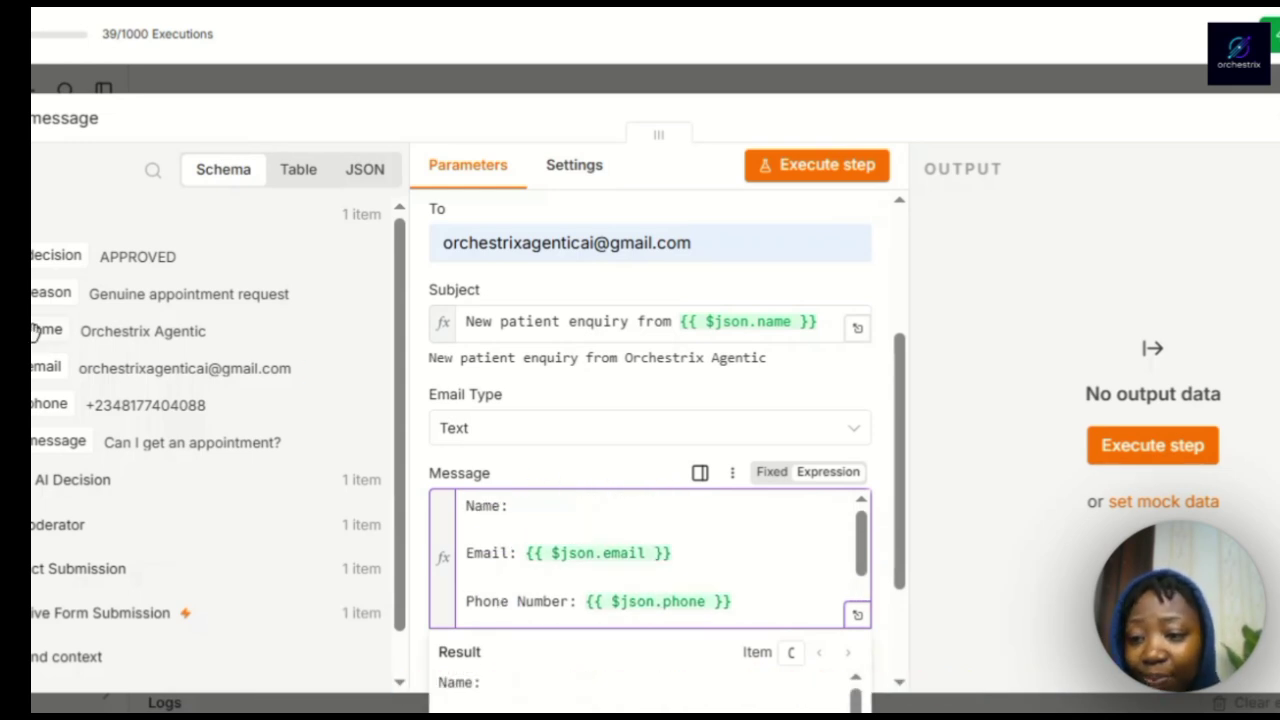
drag(52, 338, 674, 600)
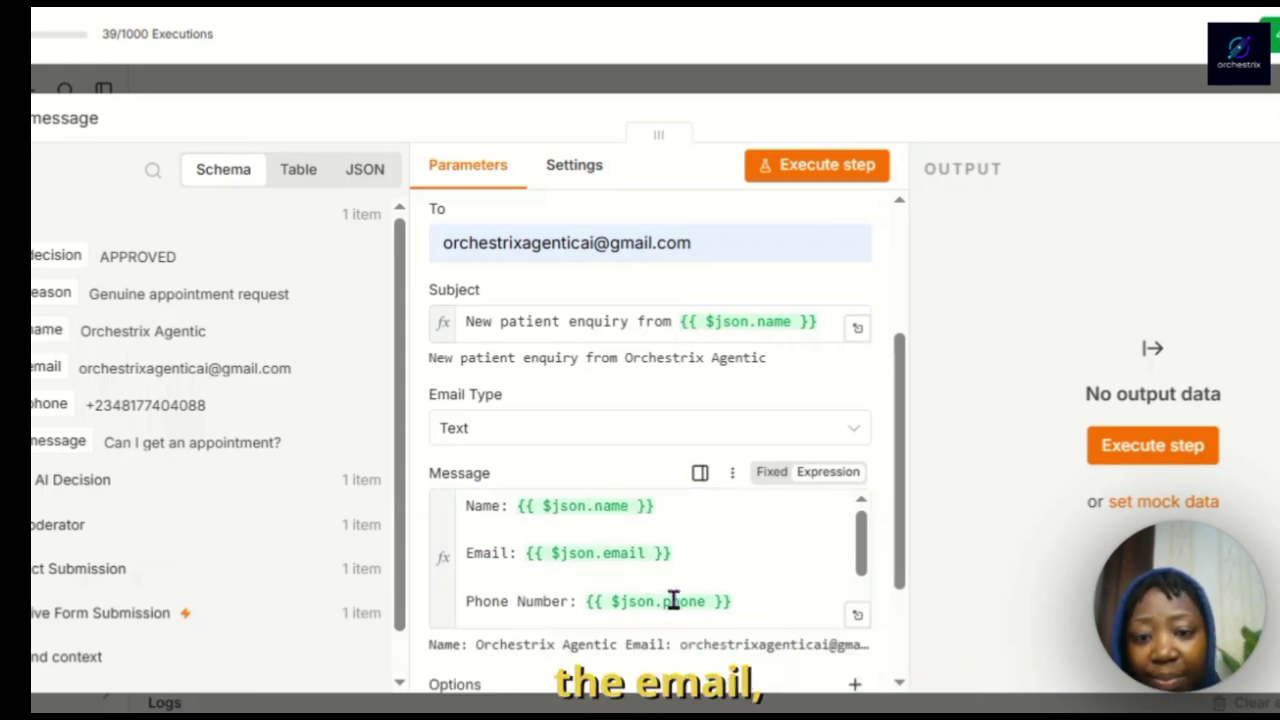
scroll(674, 600, down, 1)
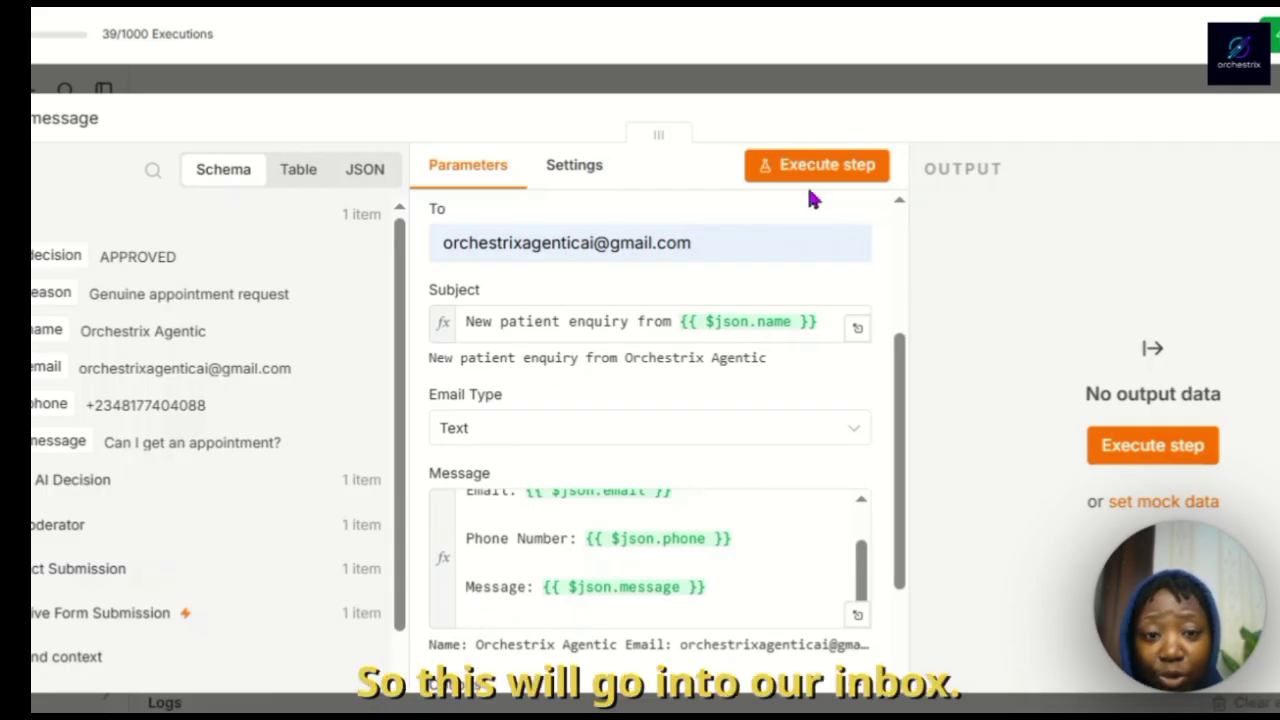
click(792, 88)
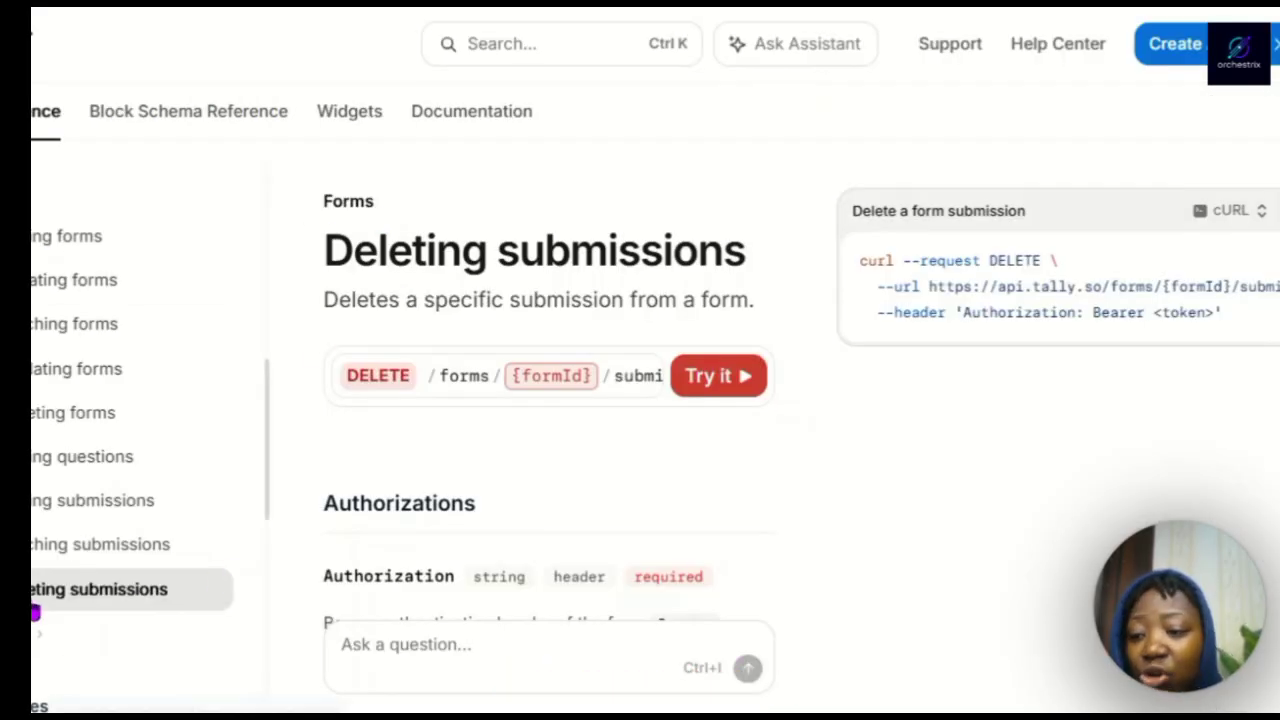
Copy the cURL command from Tally's Deleting submissions reference, and in n8n add an HTTP Request node to the If node's false branch
scroll(88, 533, down, 3)
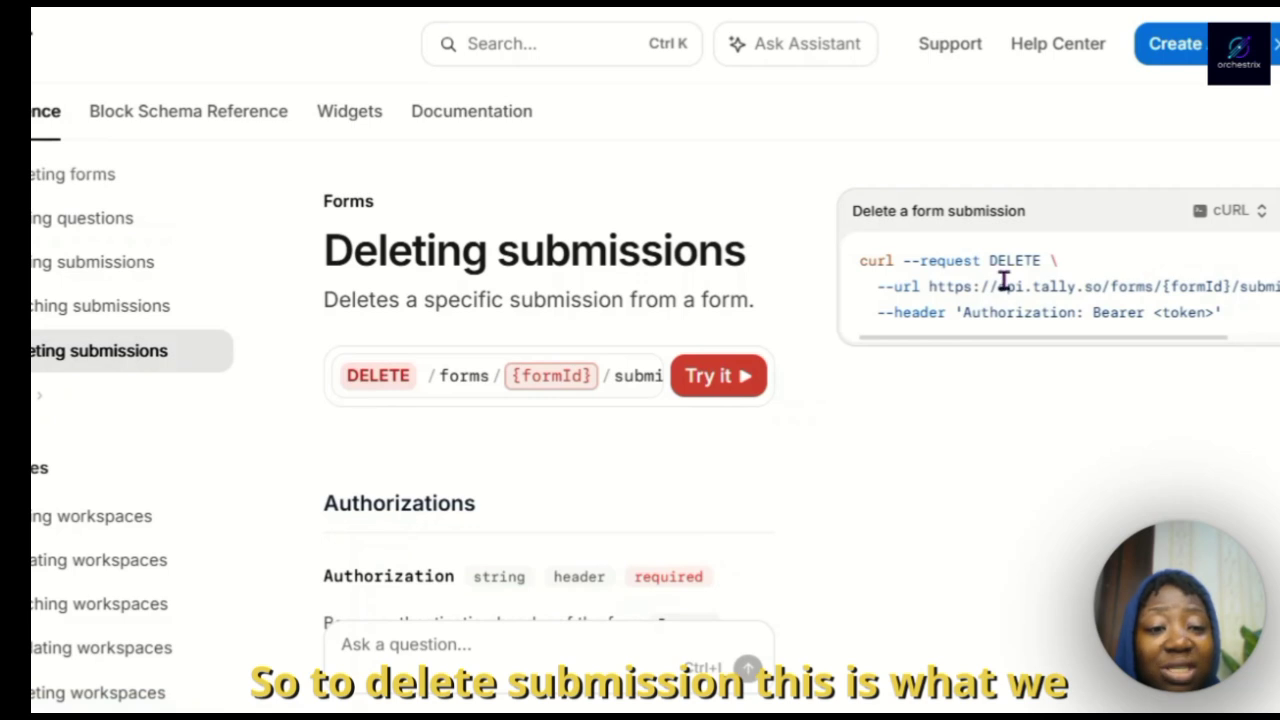
scroll(951, 309, down, 2)
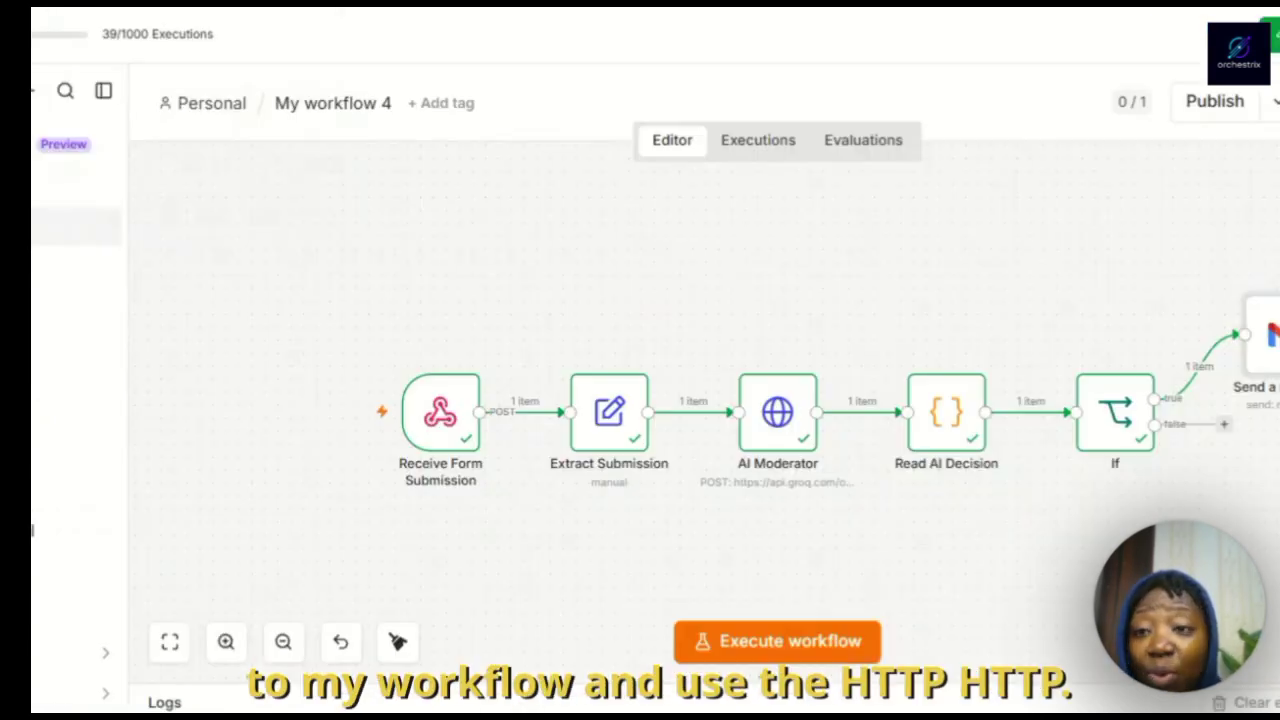
click(1223, 428)
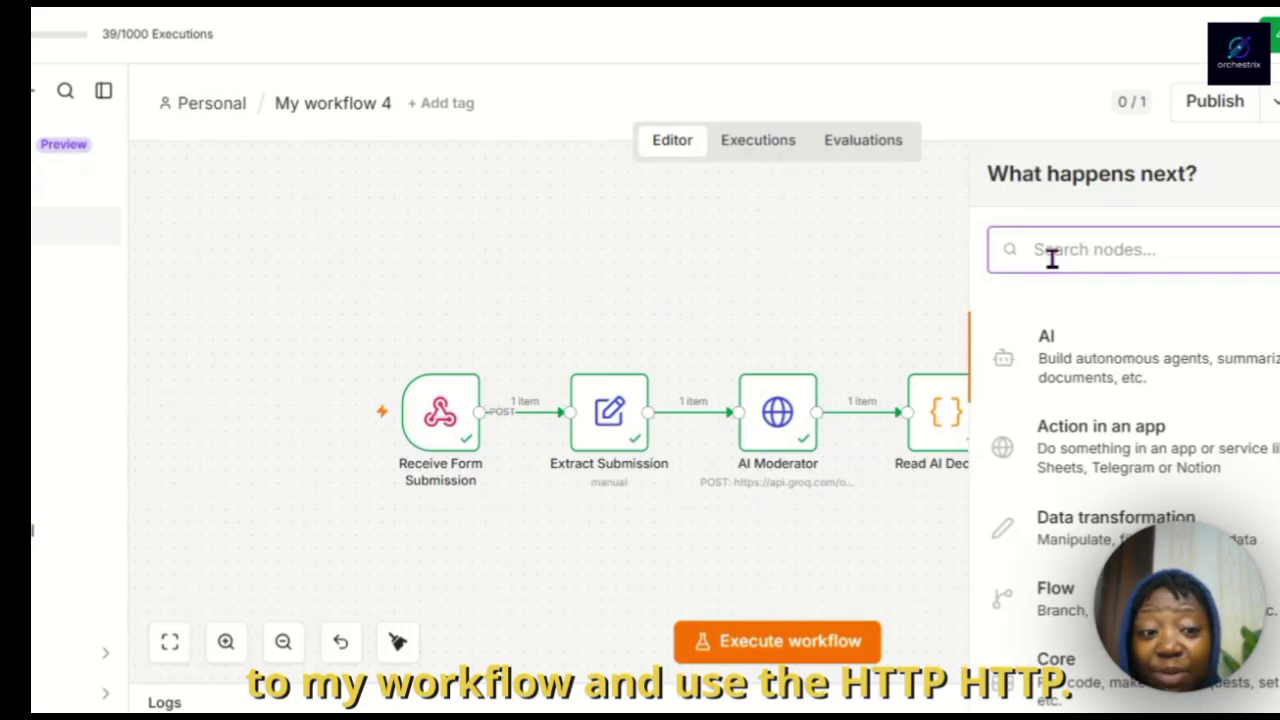
text(H)
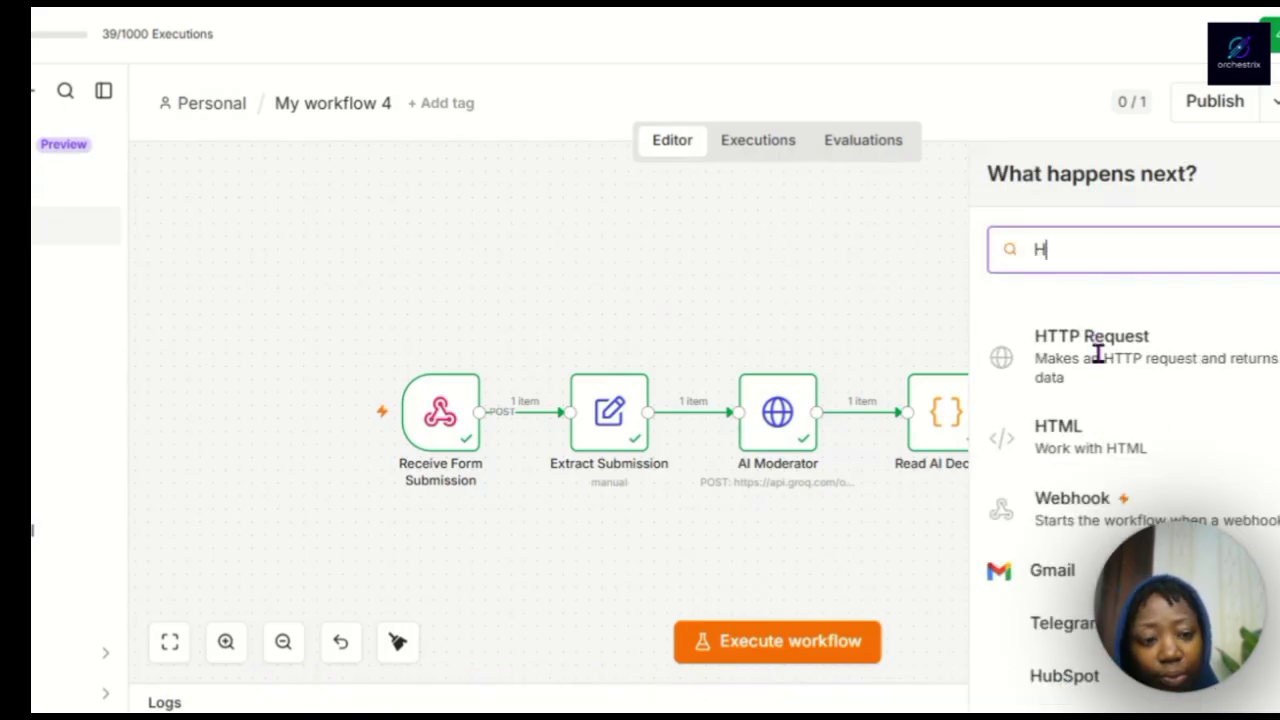
text(TTP)
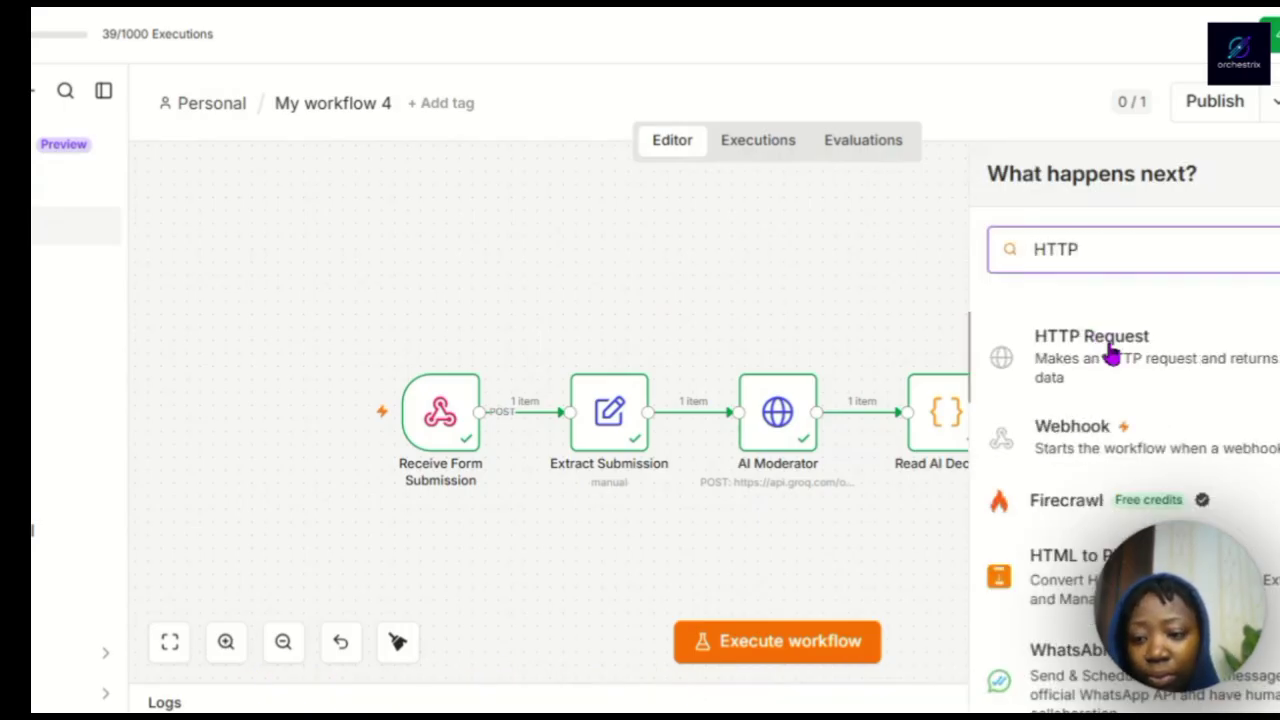
click(1110, 345)
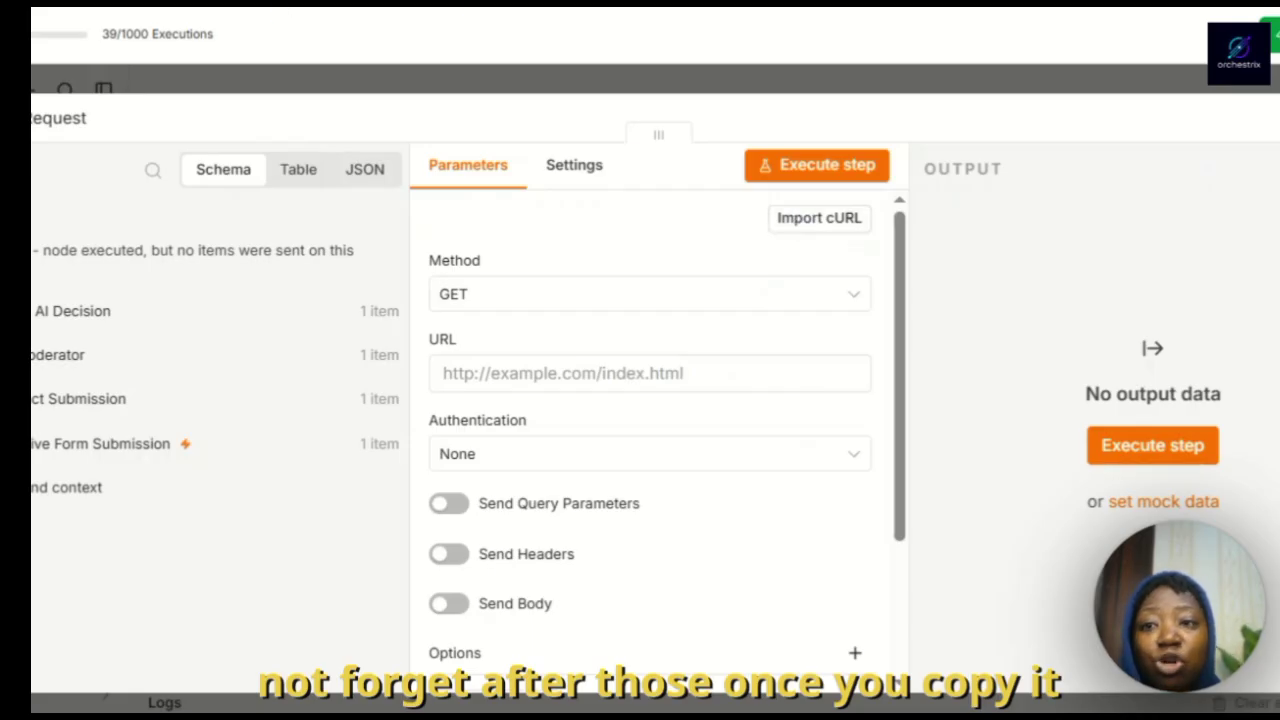
Import the copied Tally DELETE cURL command for forms/{formId}/submissions/{submissionId} into the HTTP Request node
click(818, 220)
text(curl --request DELETE \   --url https://api.tally.so/forms/{formId}/submissions/{submissionId} \   --header 'Authorization: Bearer <token>')
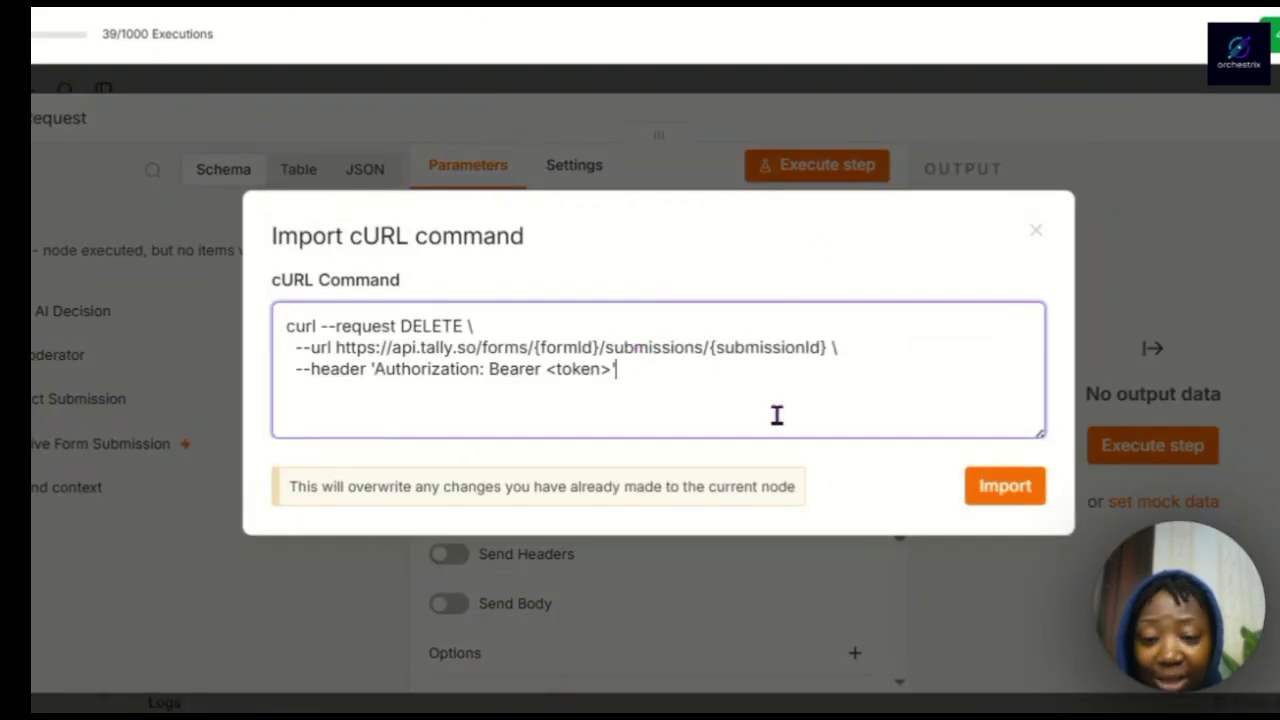
click(1017, 488)
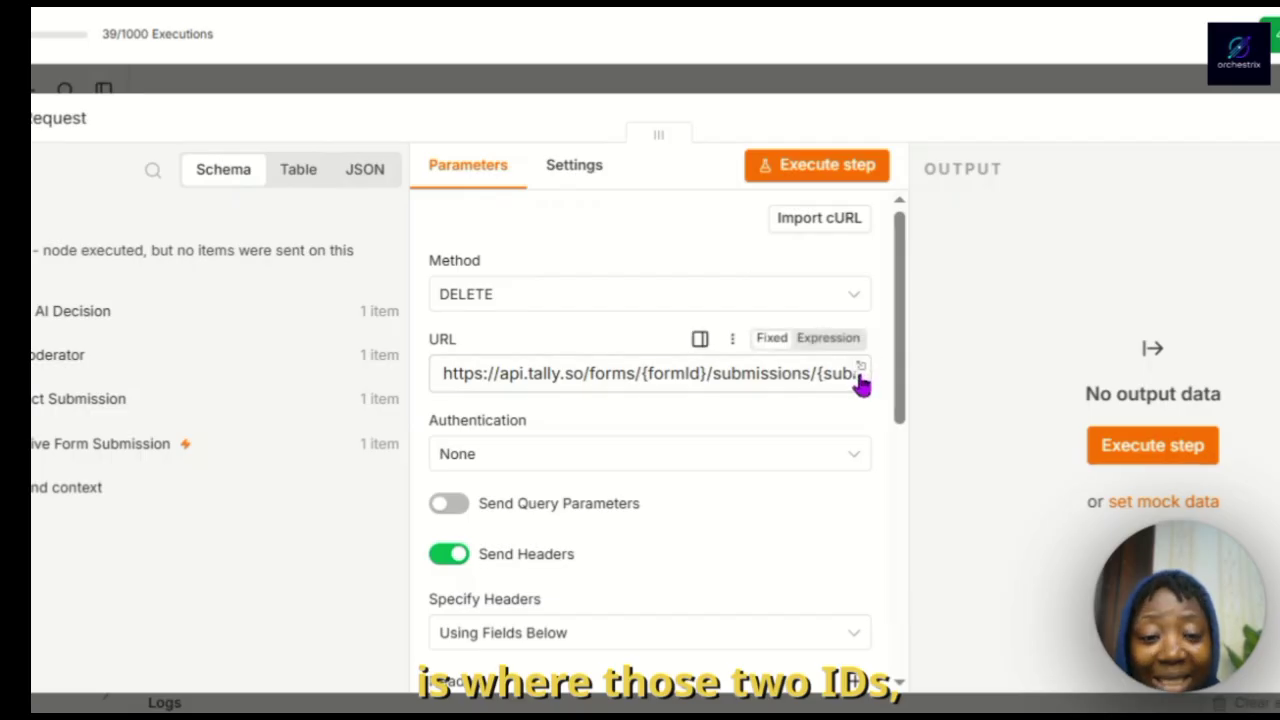
Replace the {formId} and {submissionId} placeholders in the request URL with the formId and submissionId fields from Extract Submission
click(862, 368)
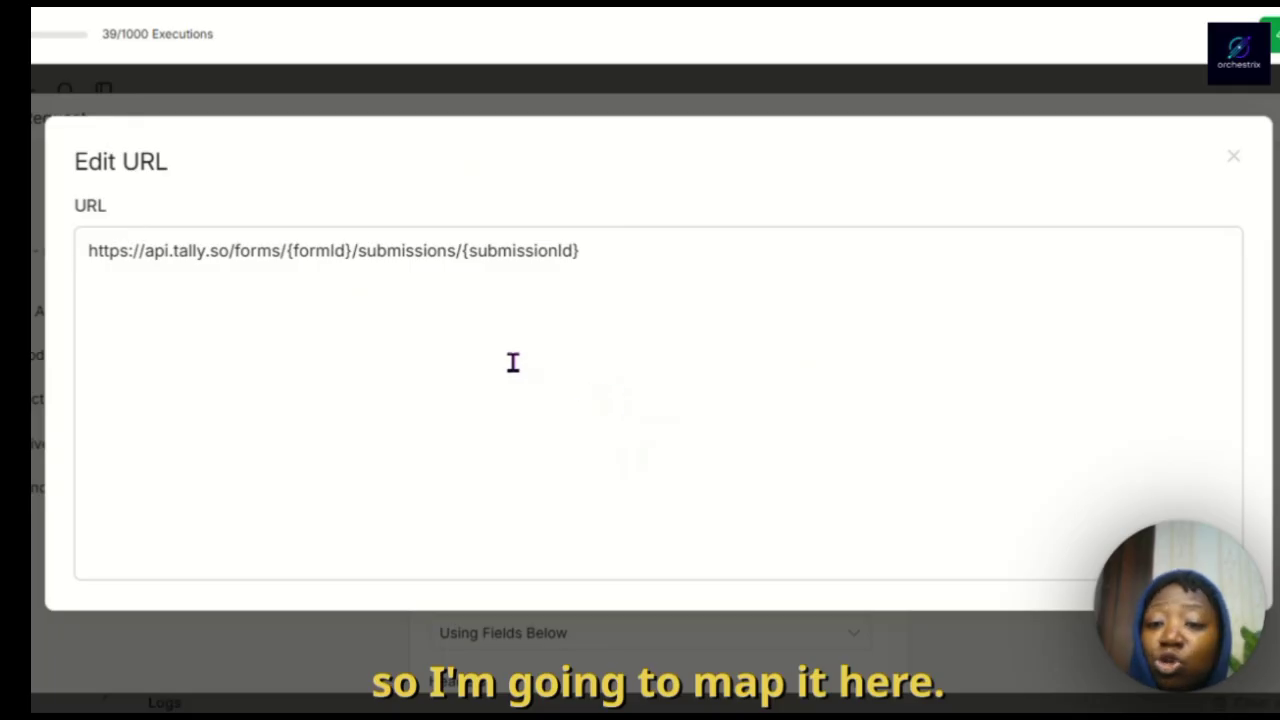
click(351, 249)
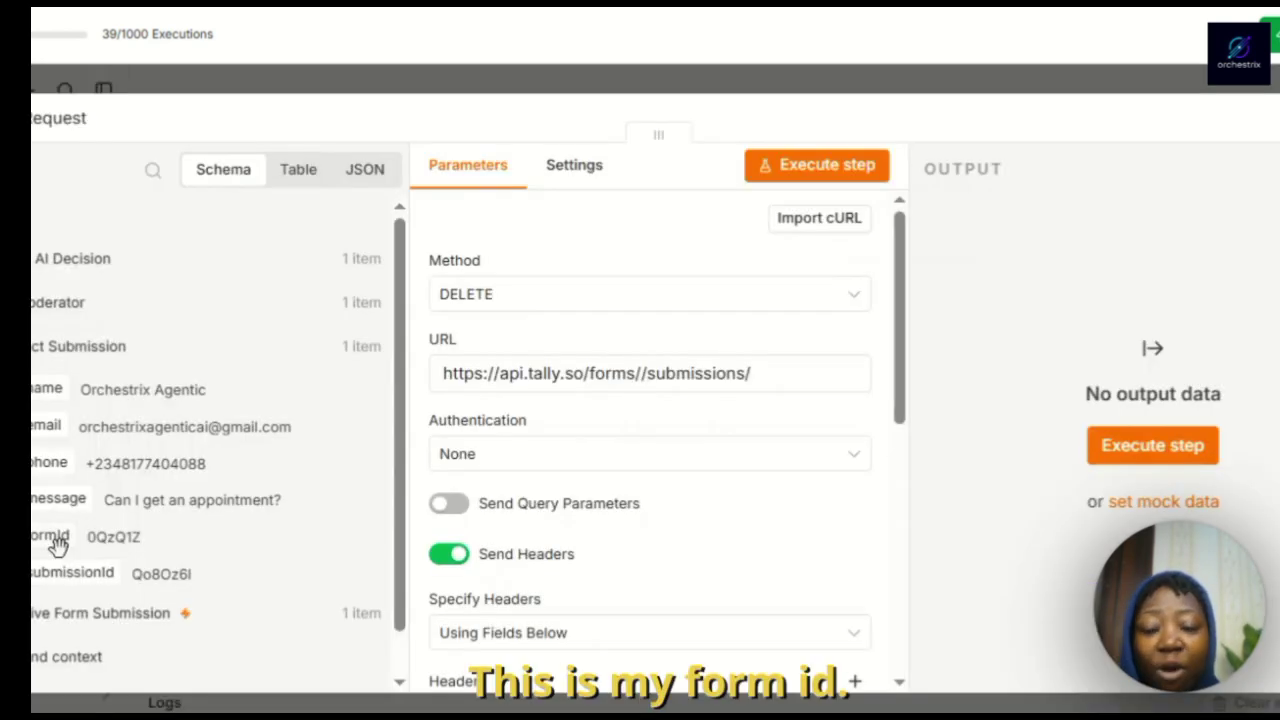
drag(57, 543, 652, 377)
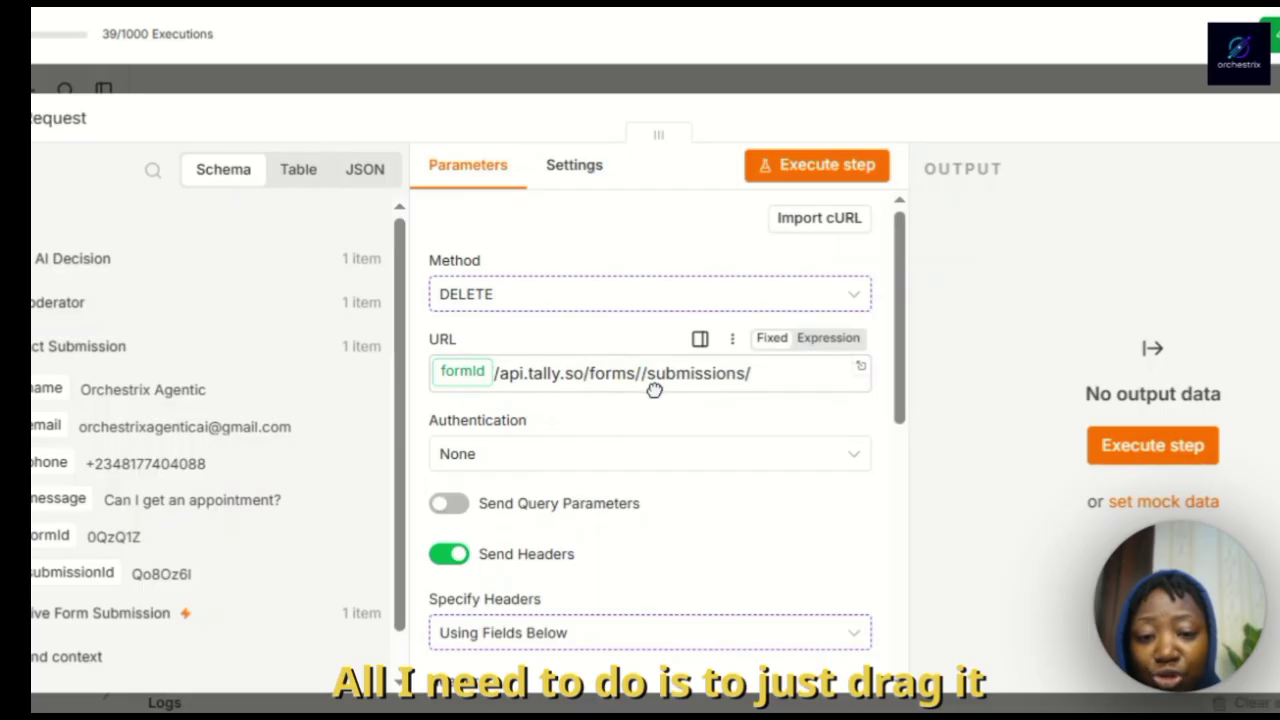
click(634, 371)
key(ctrl+z)
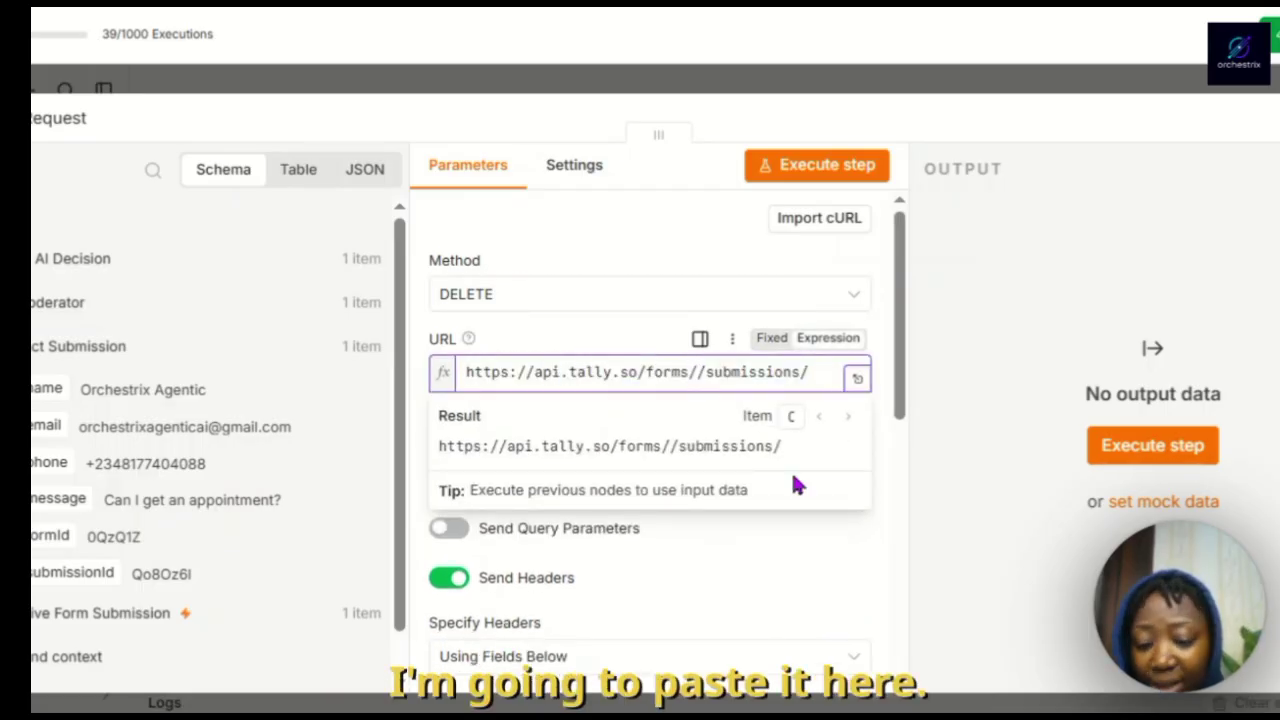
text({{ $('Extract Submission').item.json.formId }})
click(528, 333)
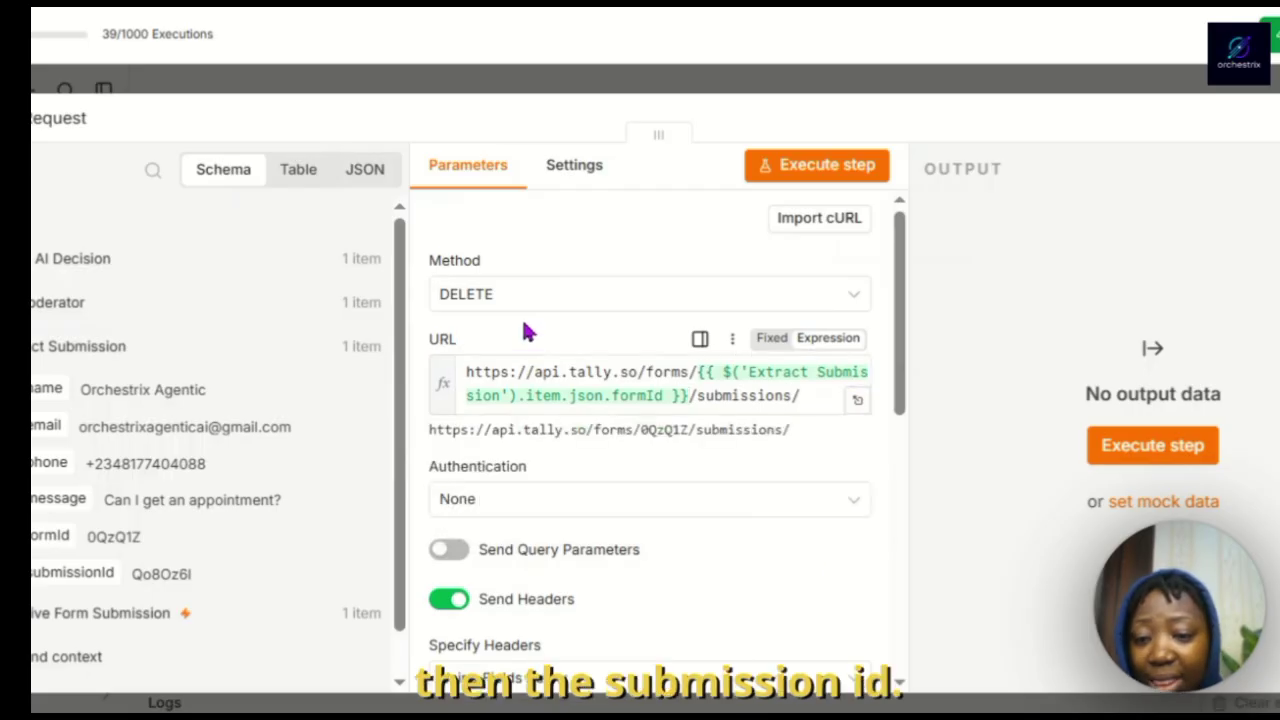
drag(44, 578, 840, 395)
Set the request's authentication to Generic Credential Type with Header Auth using the Header Auth account, and turn off Send Headers
click(543, 523)
click(563, 449)
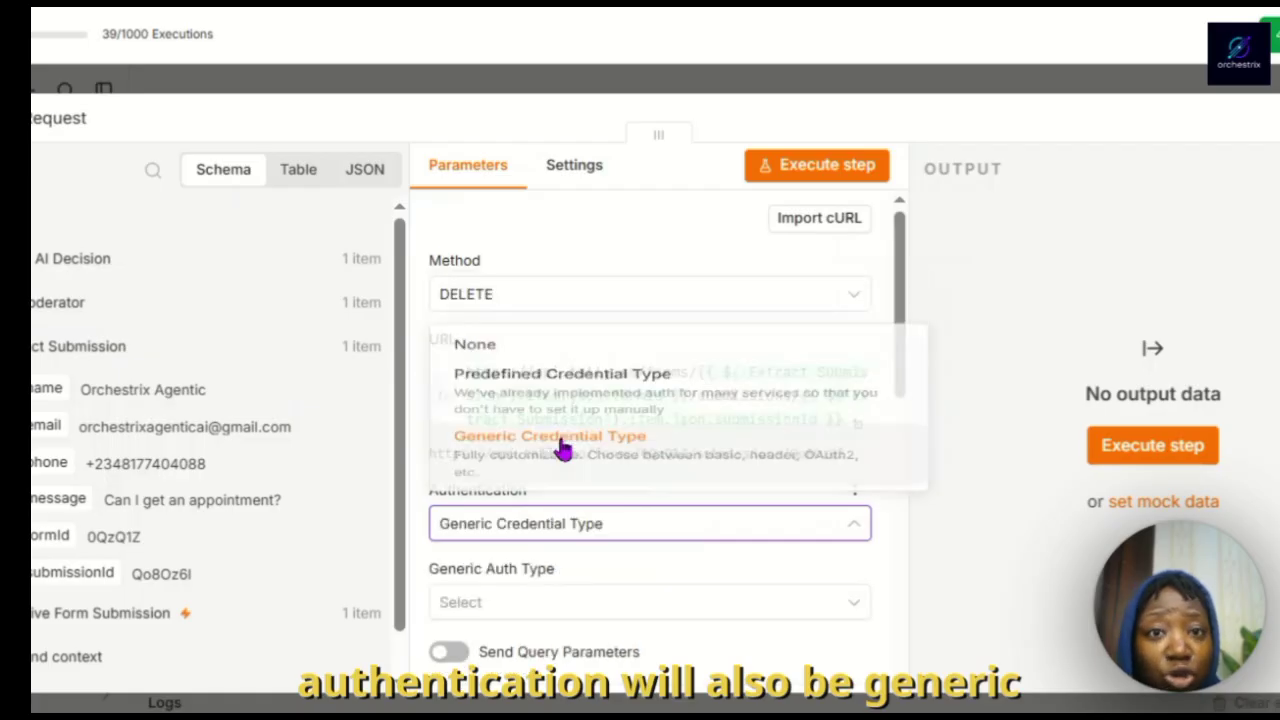
scroll(600, 457, down, 4)
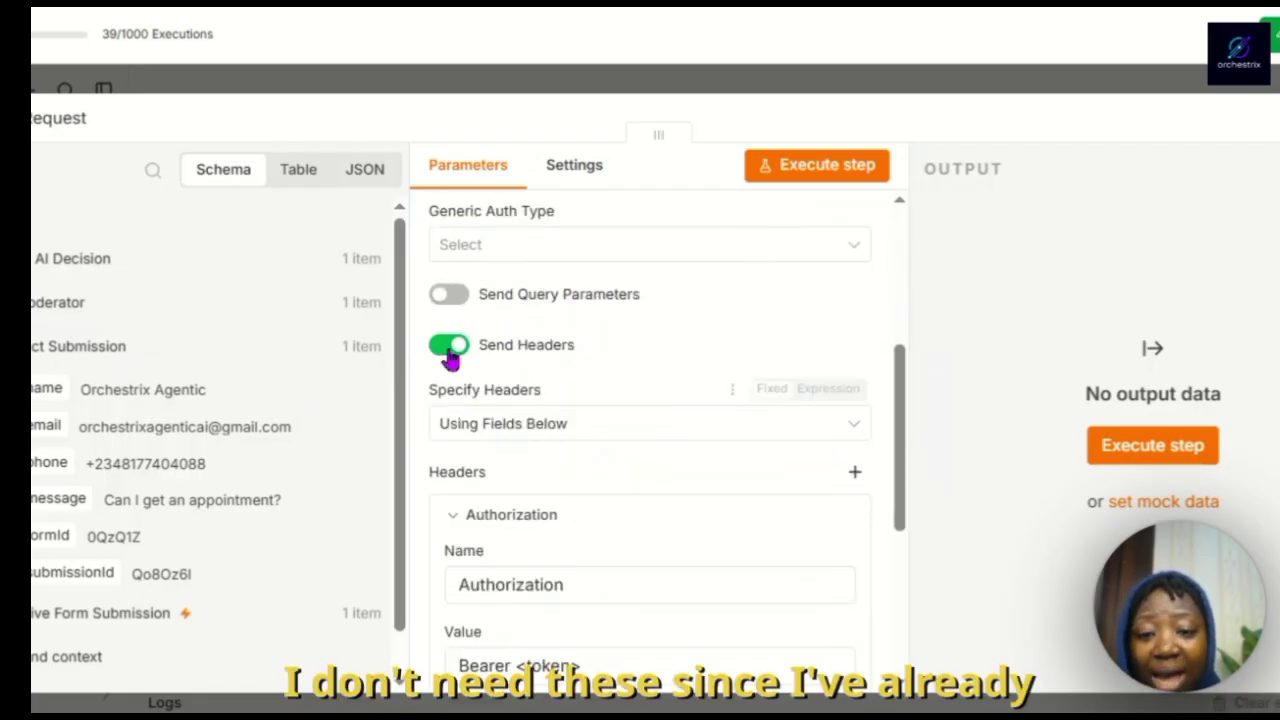
click(450, 352)
click(493, 262)
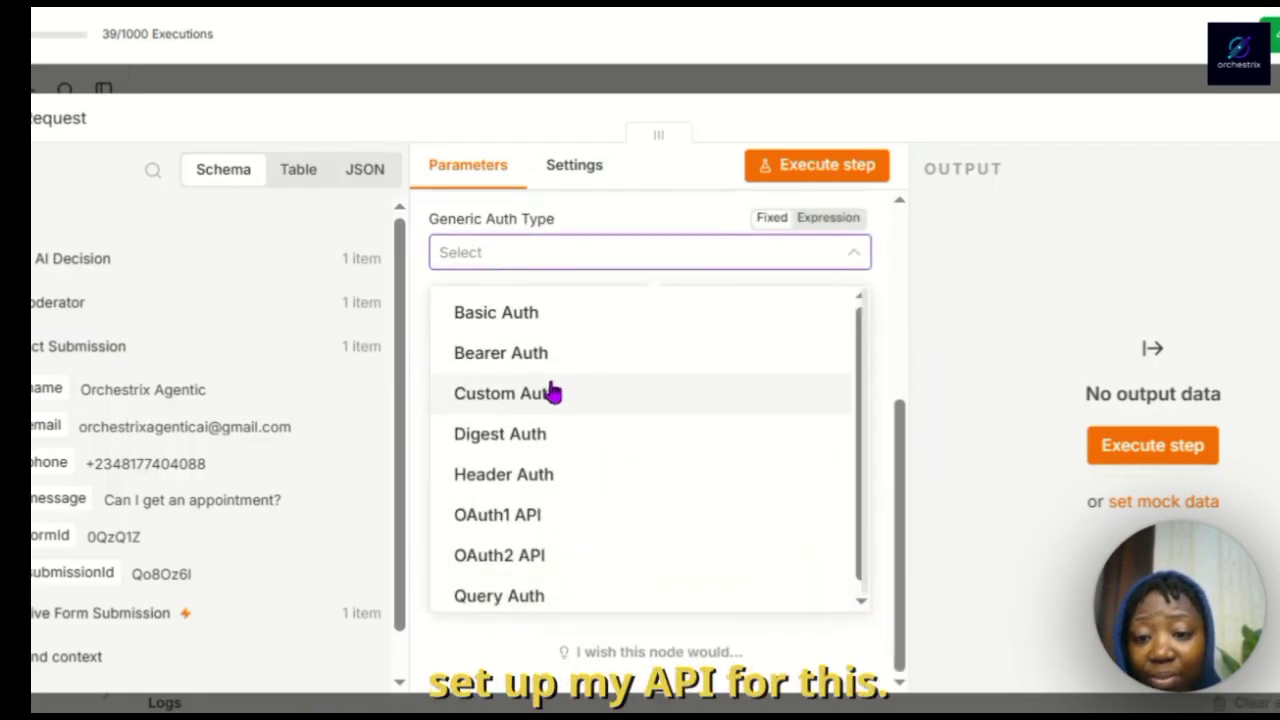
click(524, 496)
click(863, 330)
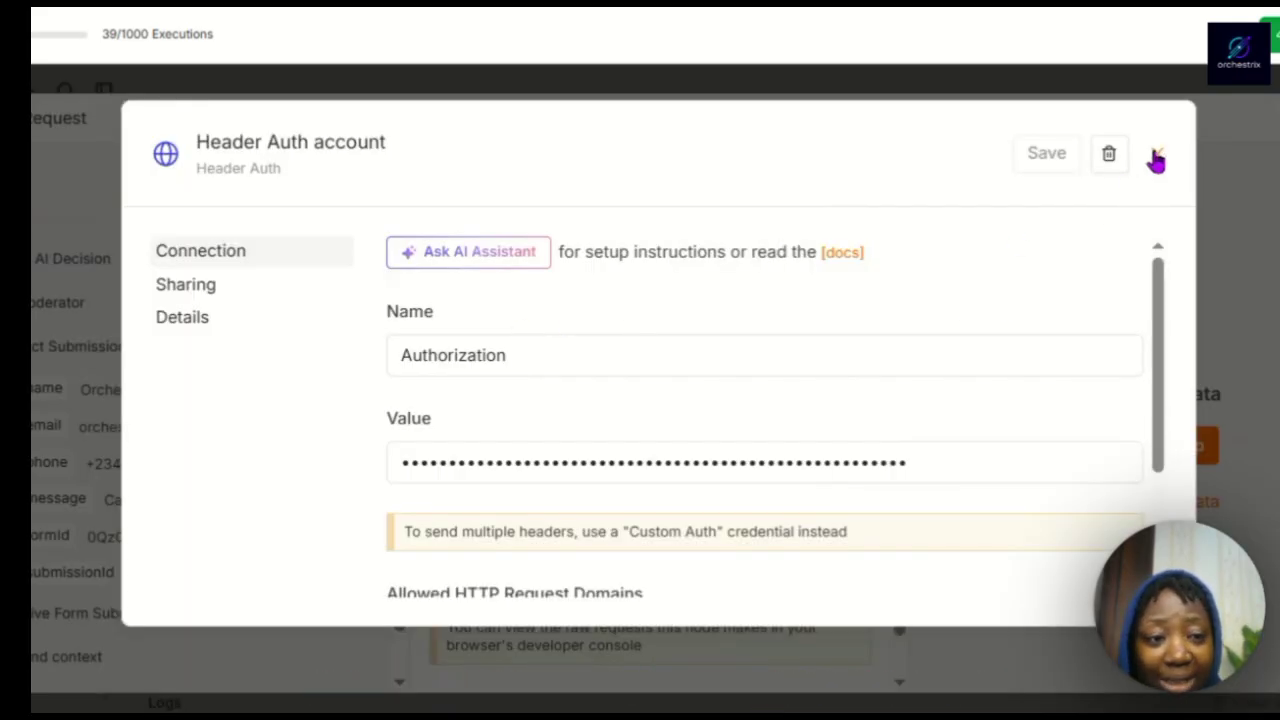
click(1155, 156)
scroll(808, 177, down, 1)
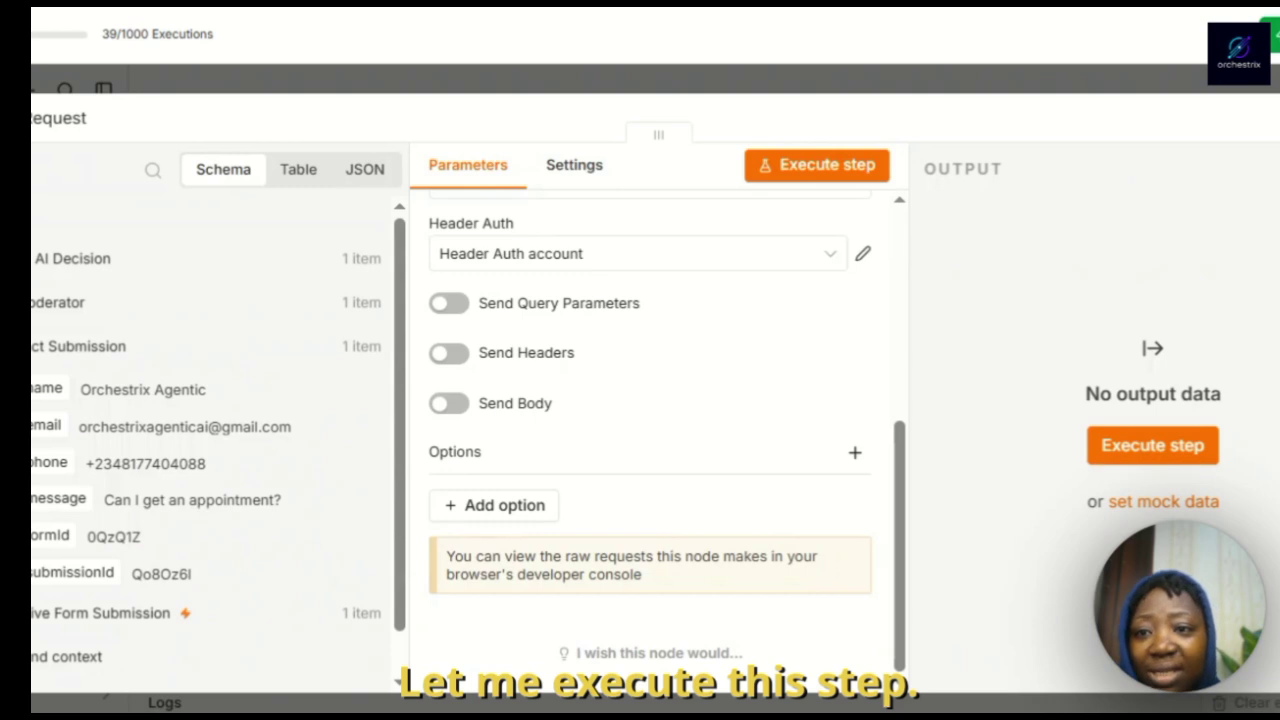
Check the Bright Smile Dental form's submissions in Tally, then try to execute the HTTP Request node in n8n and close it
click(300, 8)
click(428, 215)
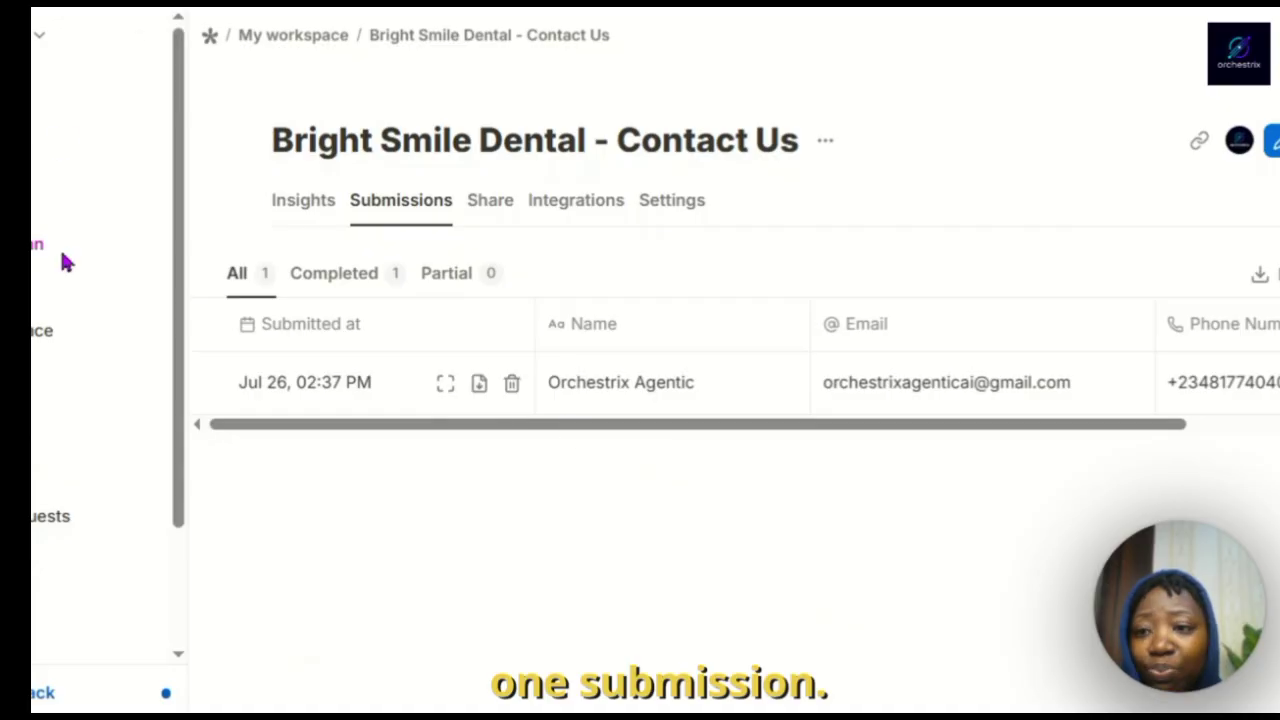
click(157, 10)
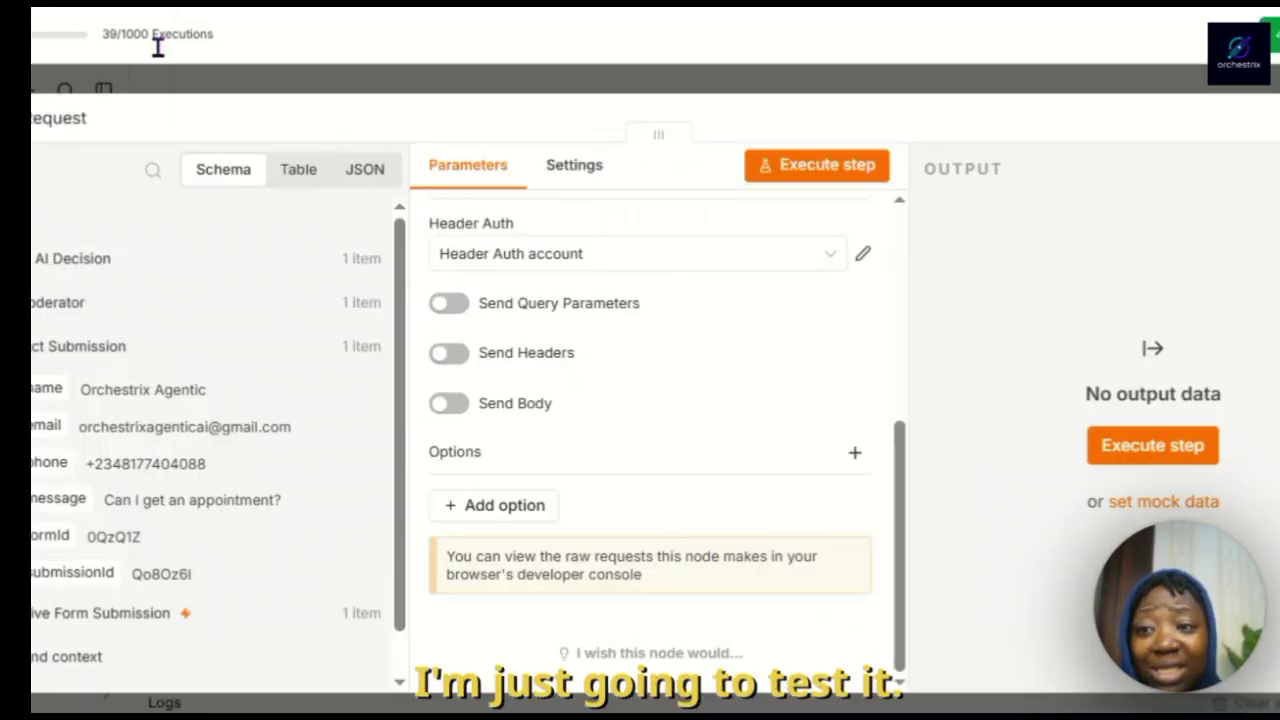
click(818, 172)
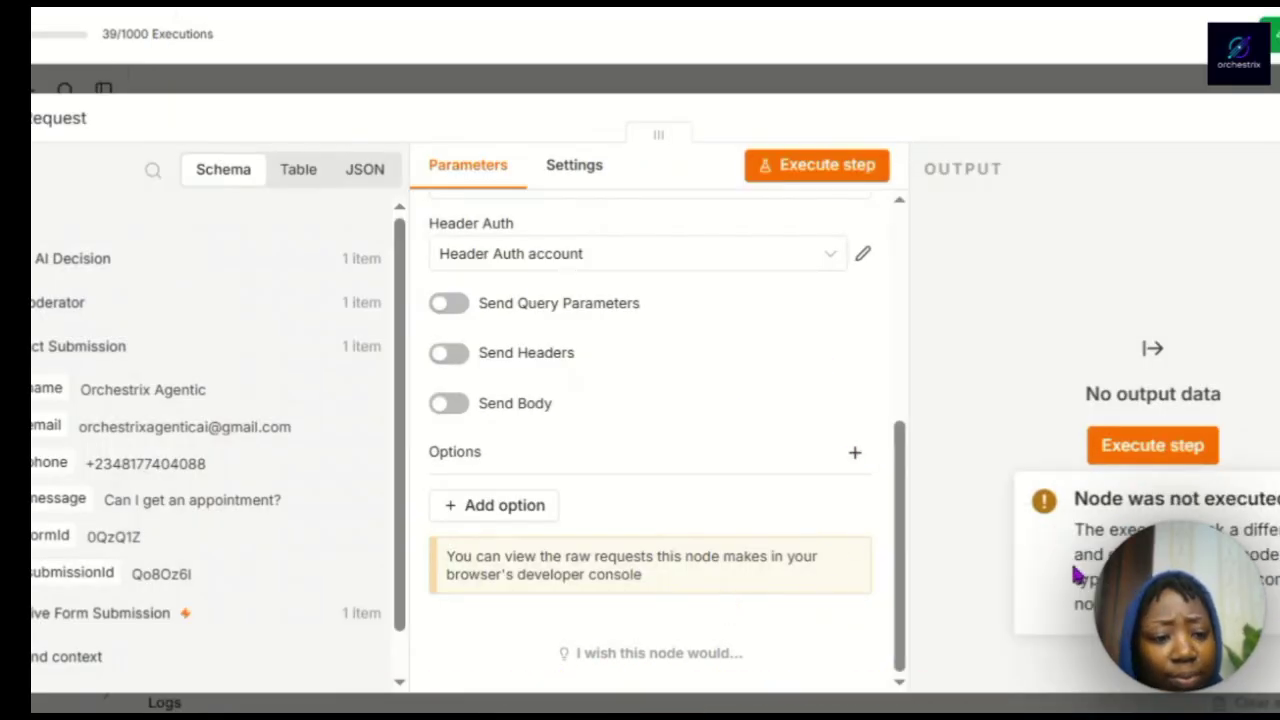
click(912, 90)
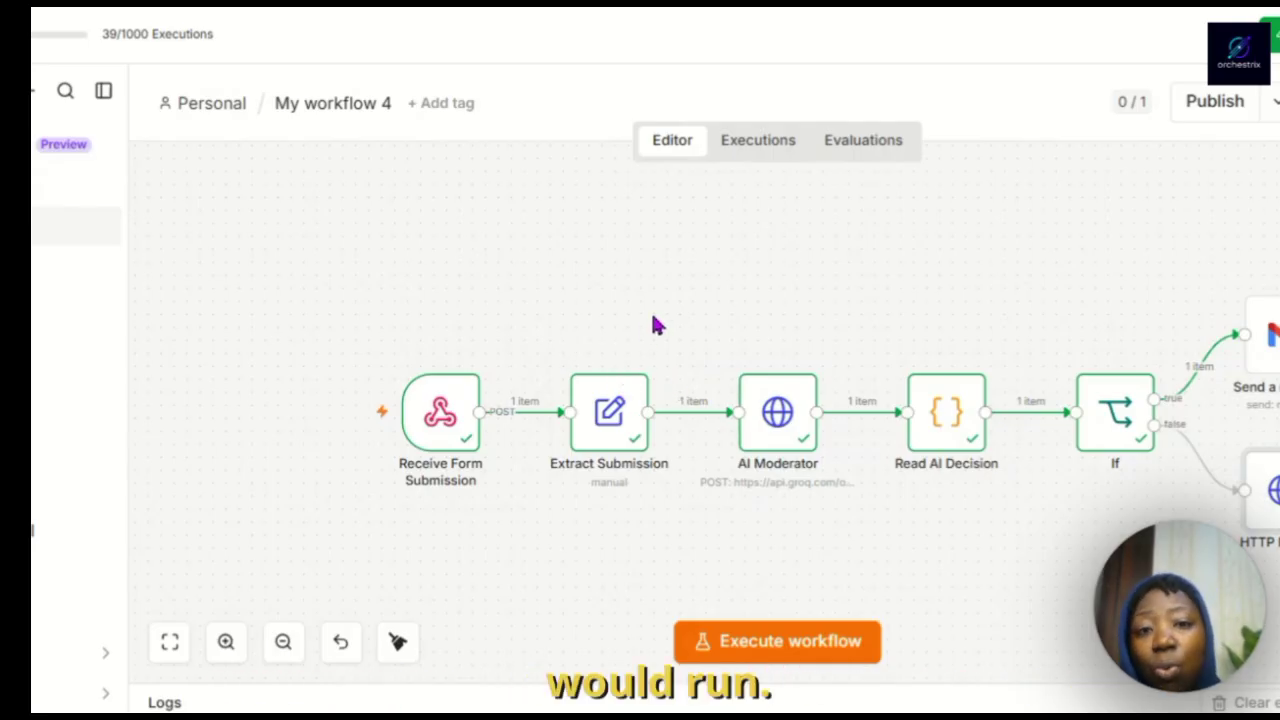
Publish the workflow with the suggested version name and dismiss the confirmation
click(1192, 122)
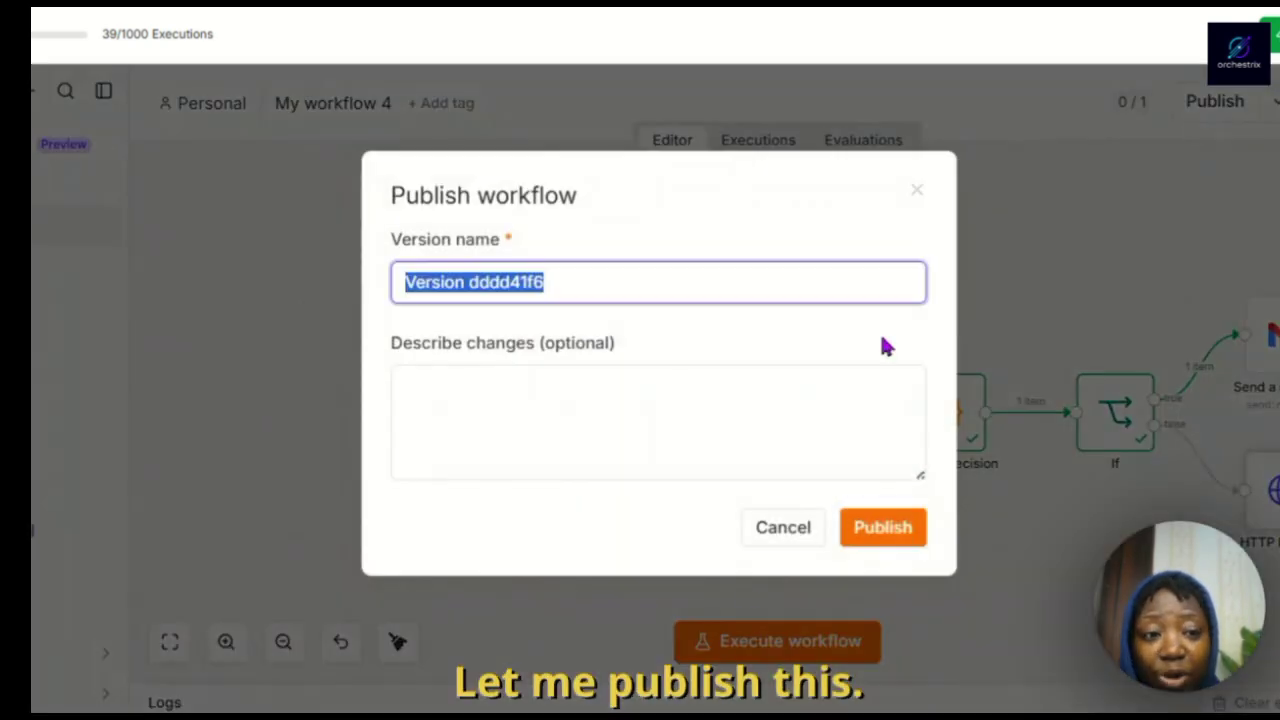
click(884, 550)
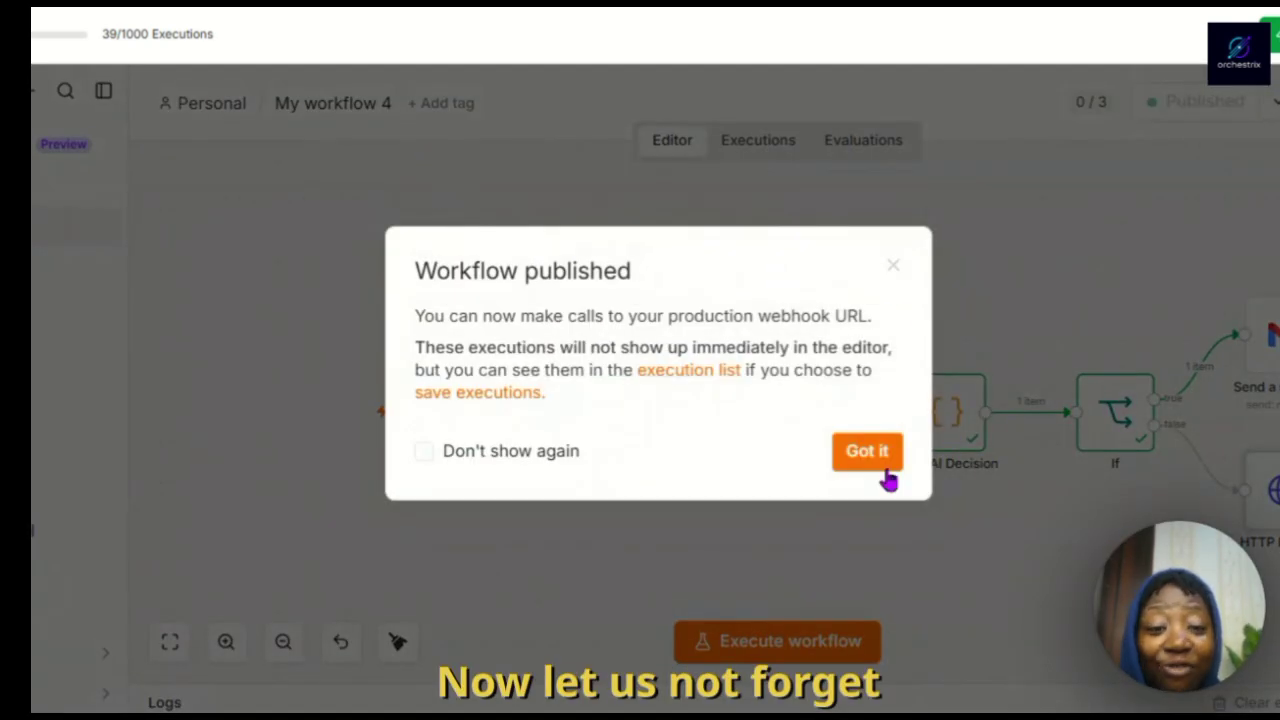
click(885, 470)
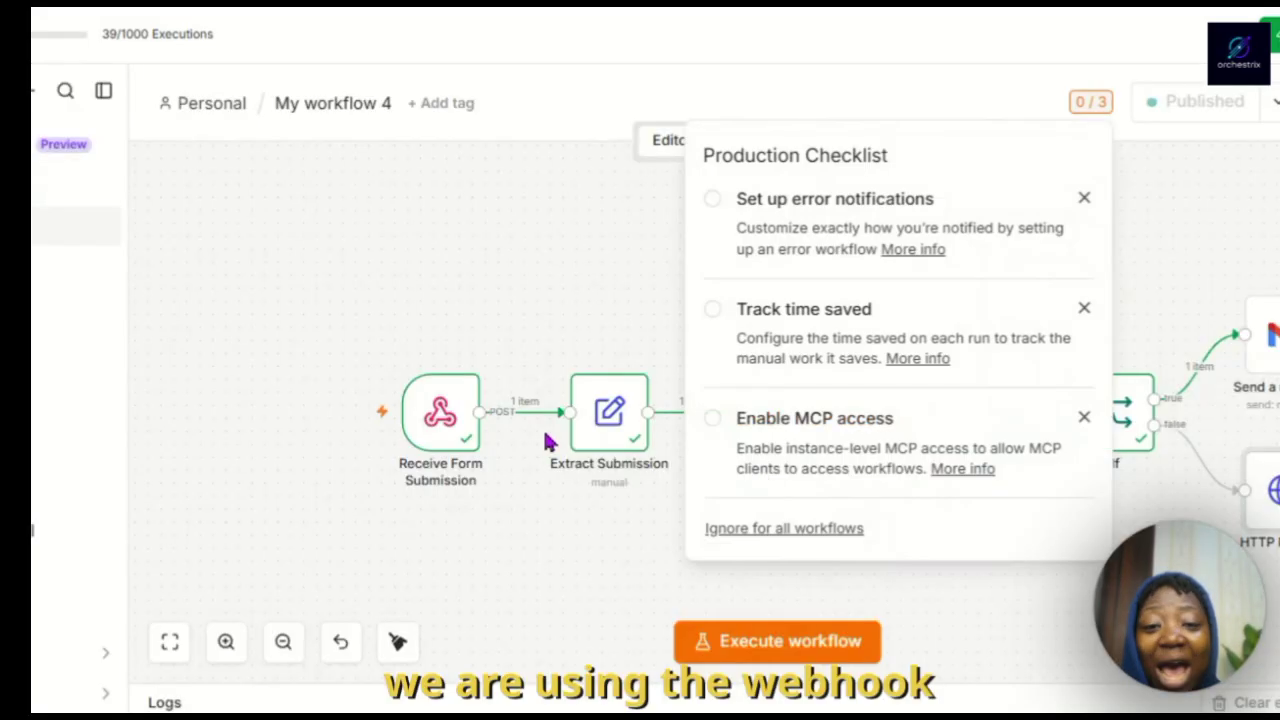
Copy the production webhook URL from the Receive Form Submission node and switch to the form in Tally
double_click(440, 415)
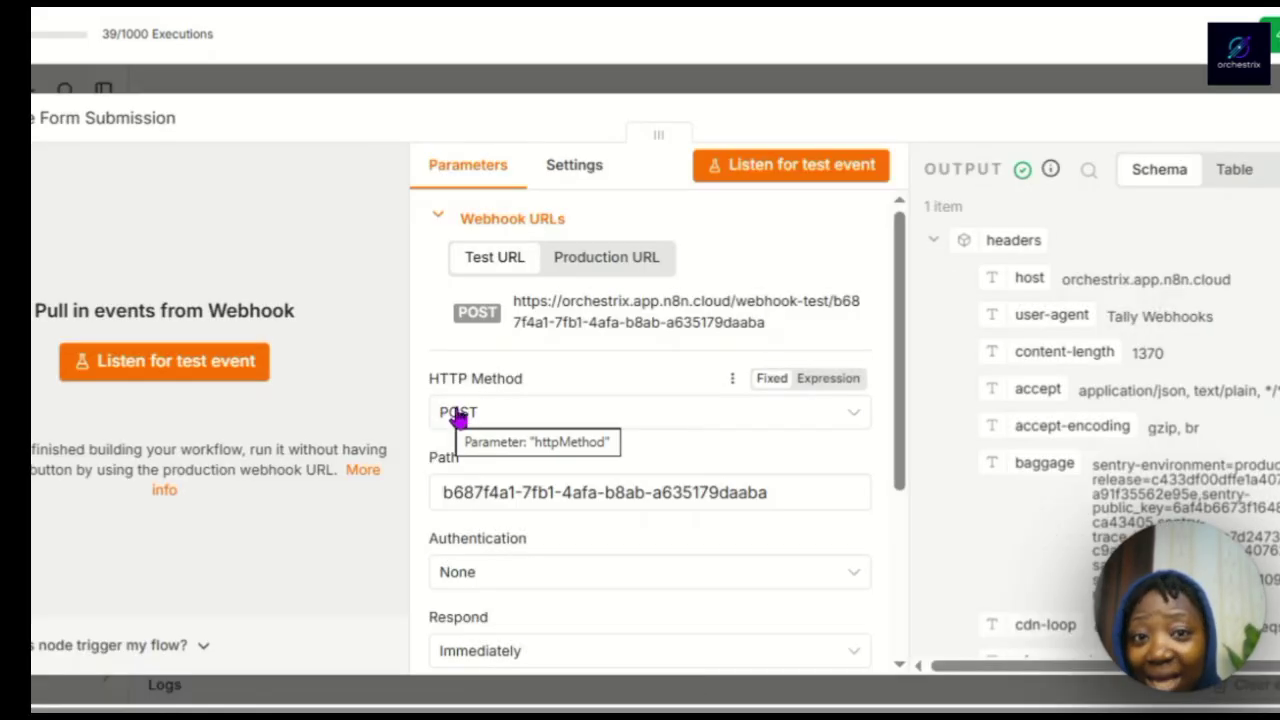
click(618, 262)
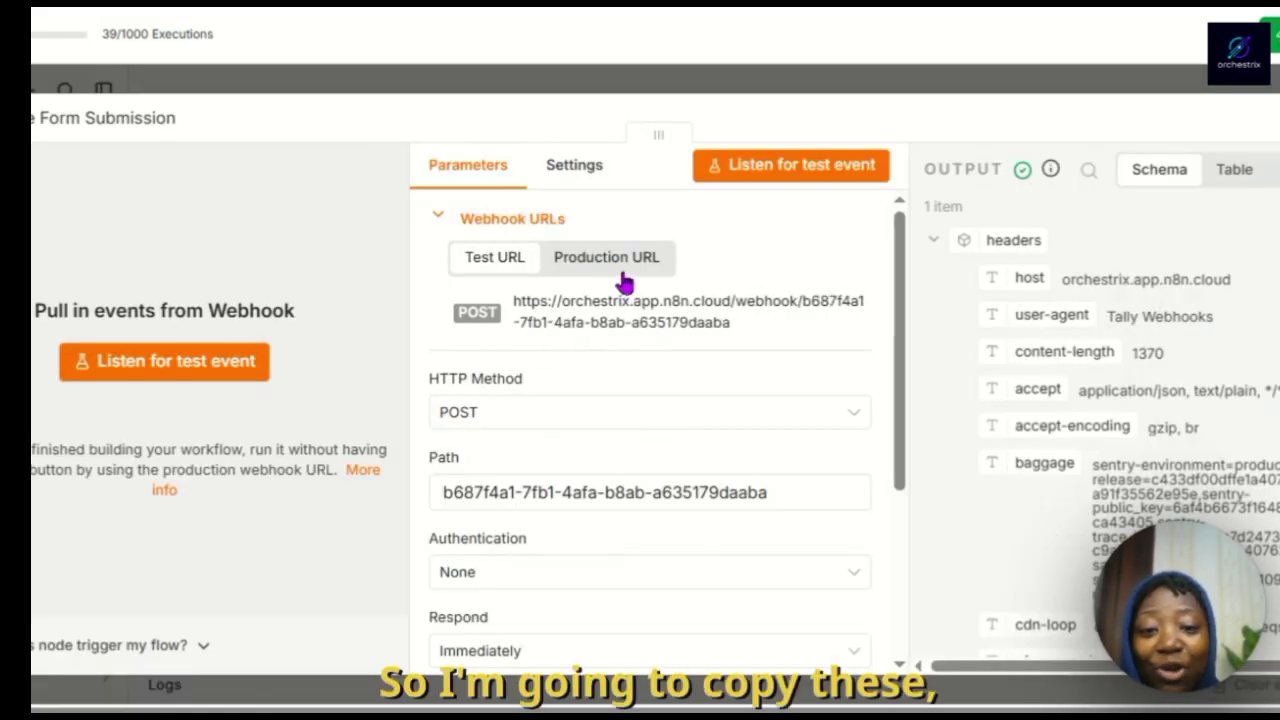
click(663, 320)
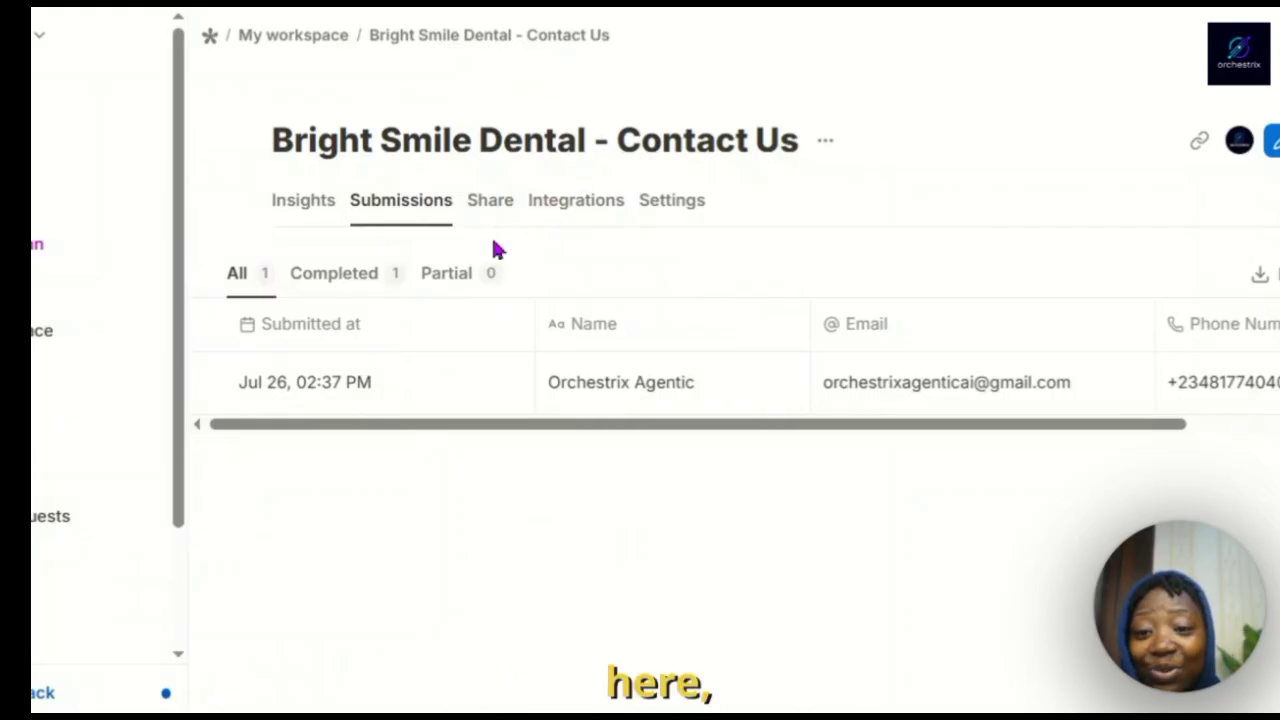
Replace the endpoint URL of the Tally form's webhook integration with the copied production URL and save the changes
click(553, 212)
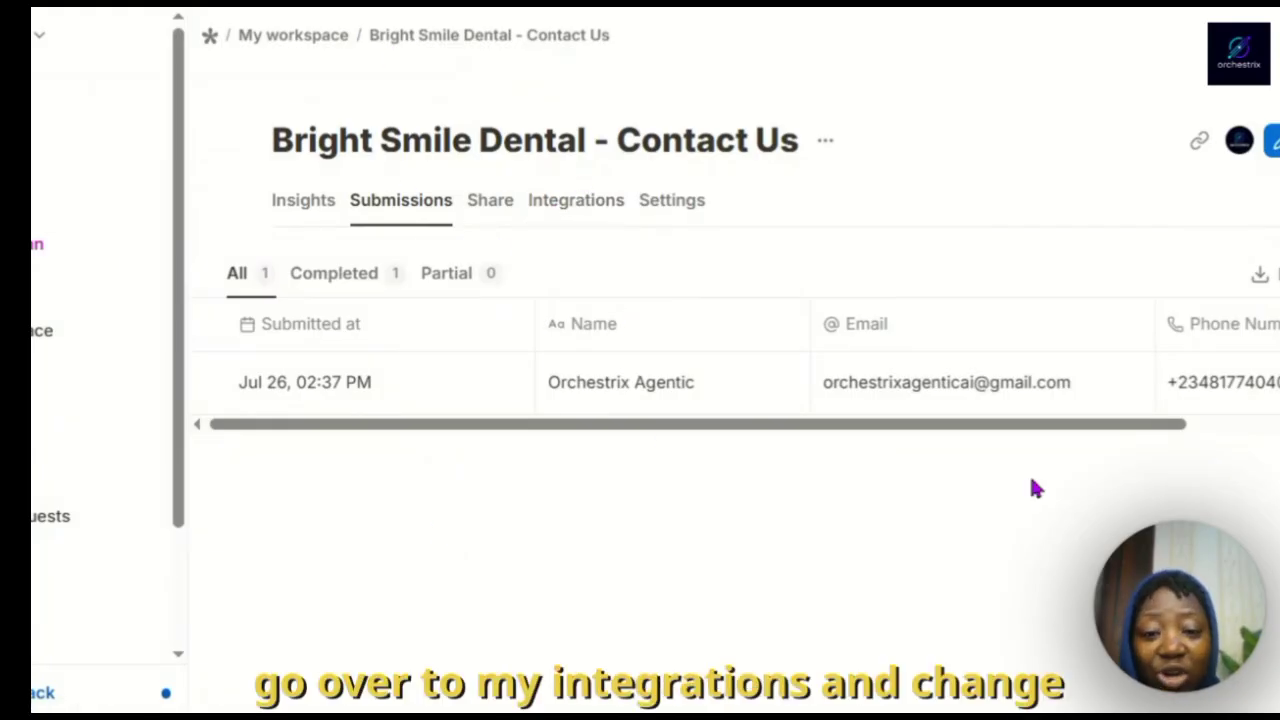
click(707, 430)
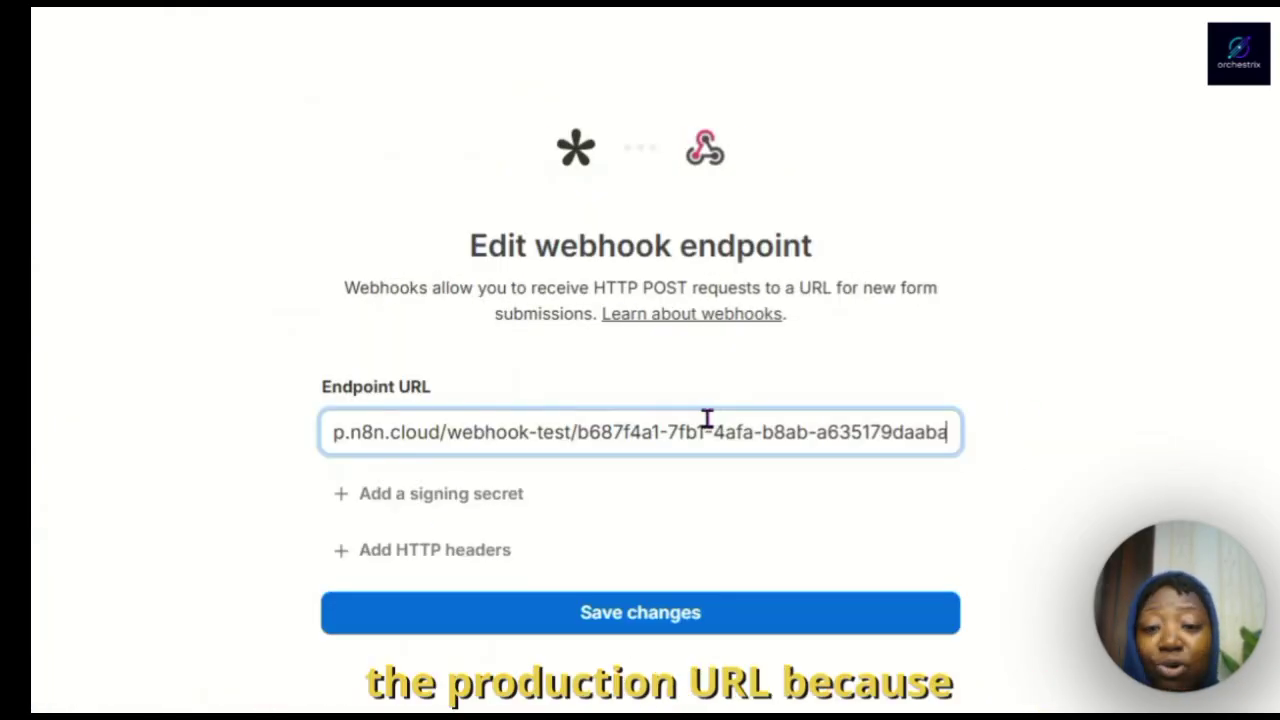
key(ctrl+a)
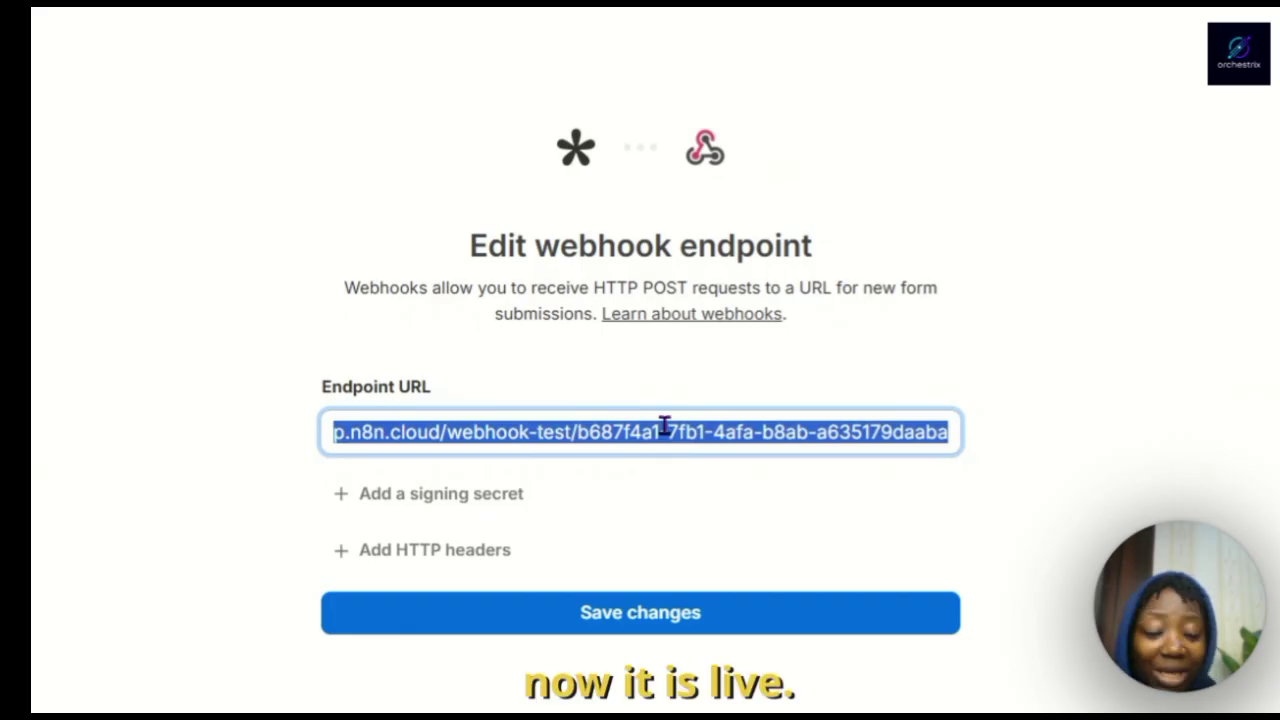
key(BackSpace)
key(ctrl+v)
click(708, 615)
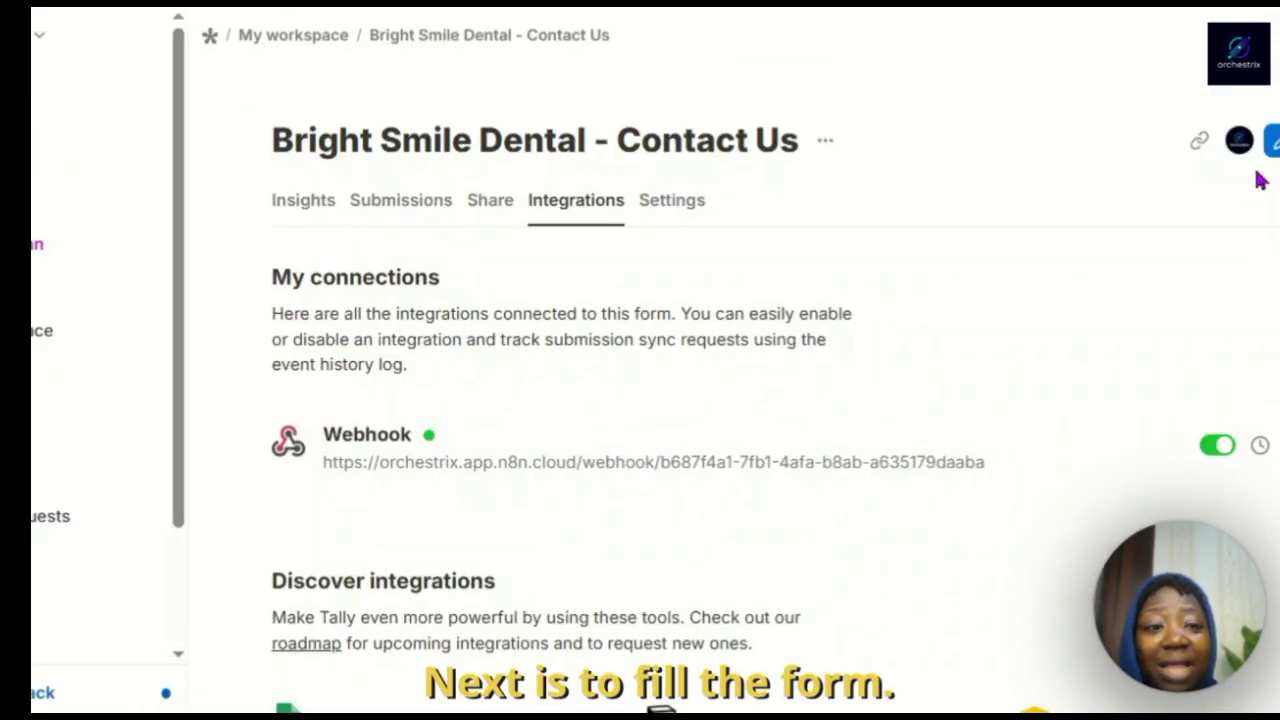
Copy the Bright Smile Dental contact form's share link and open it in a new browser tab
click(1199, 140)
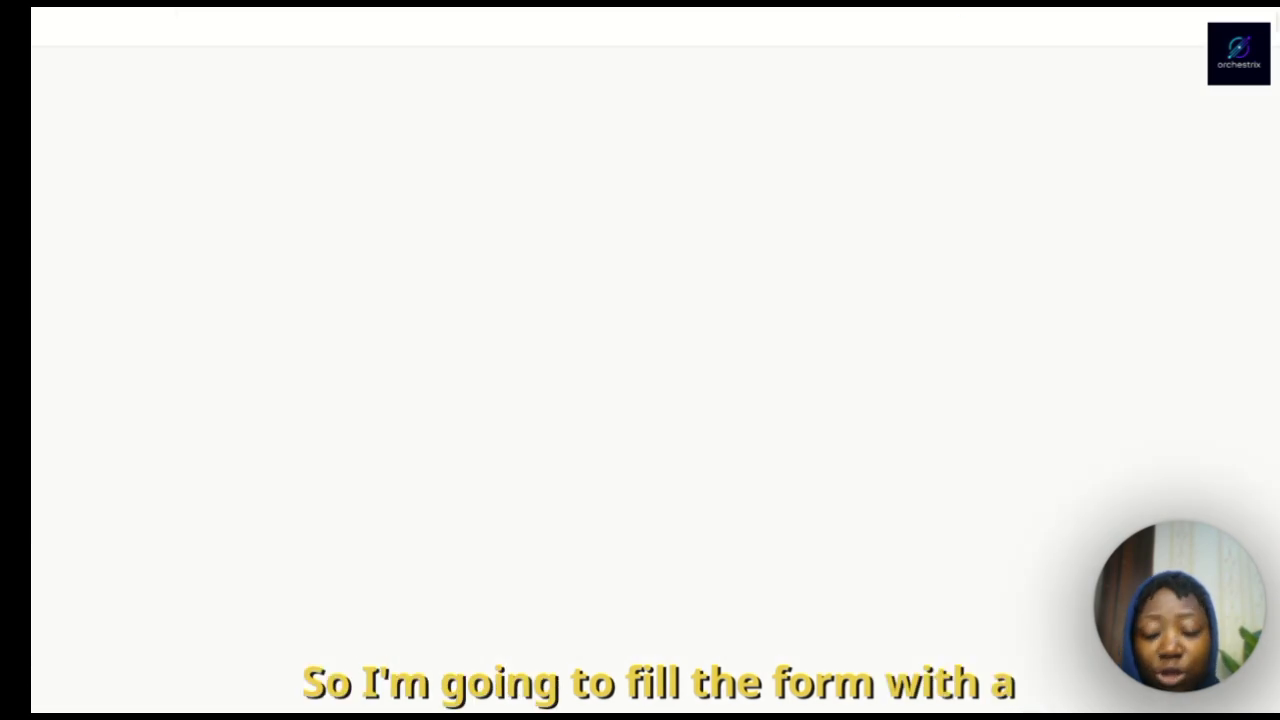
key(ctrl+v)
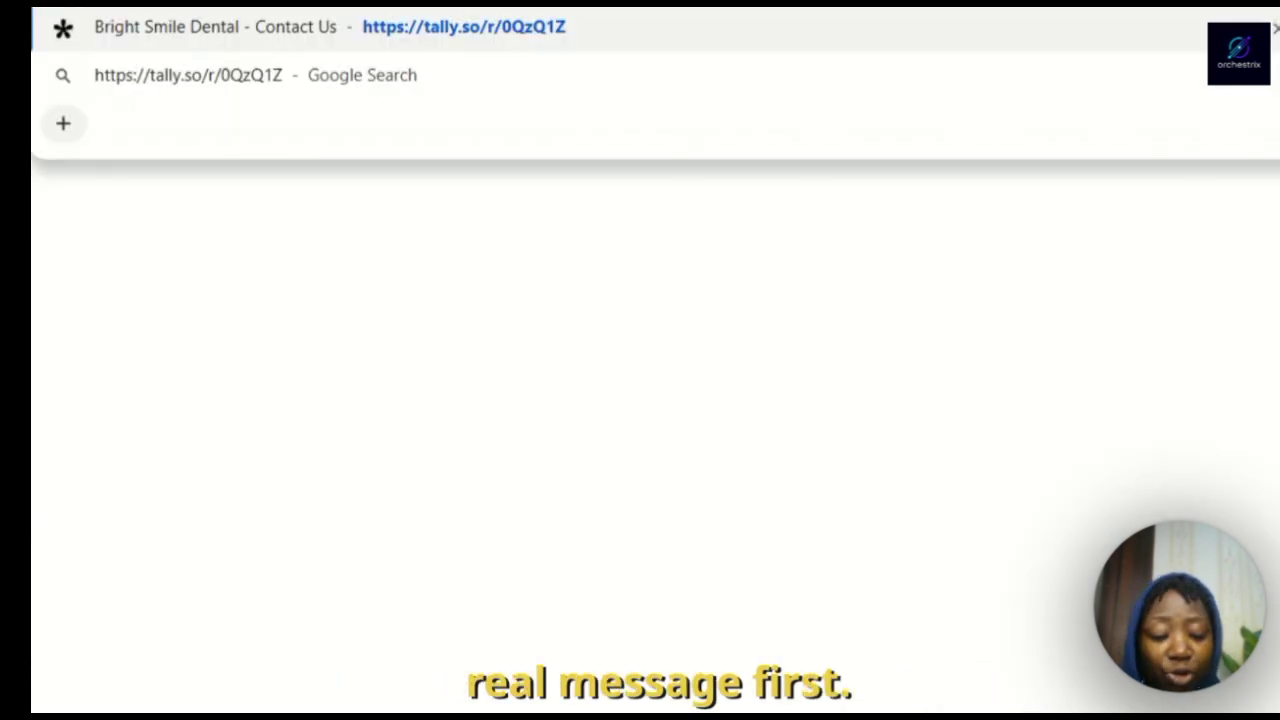
key(Return)
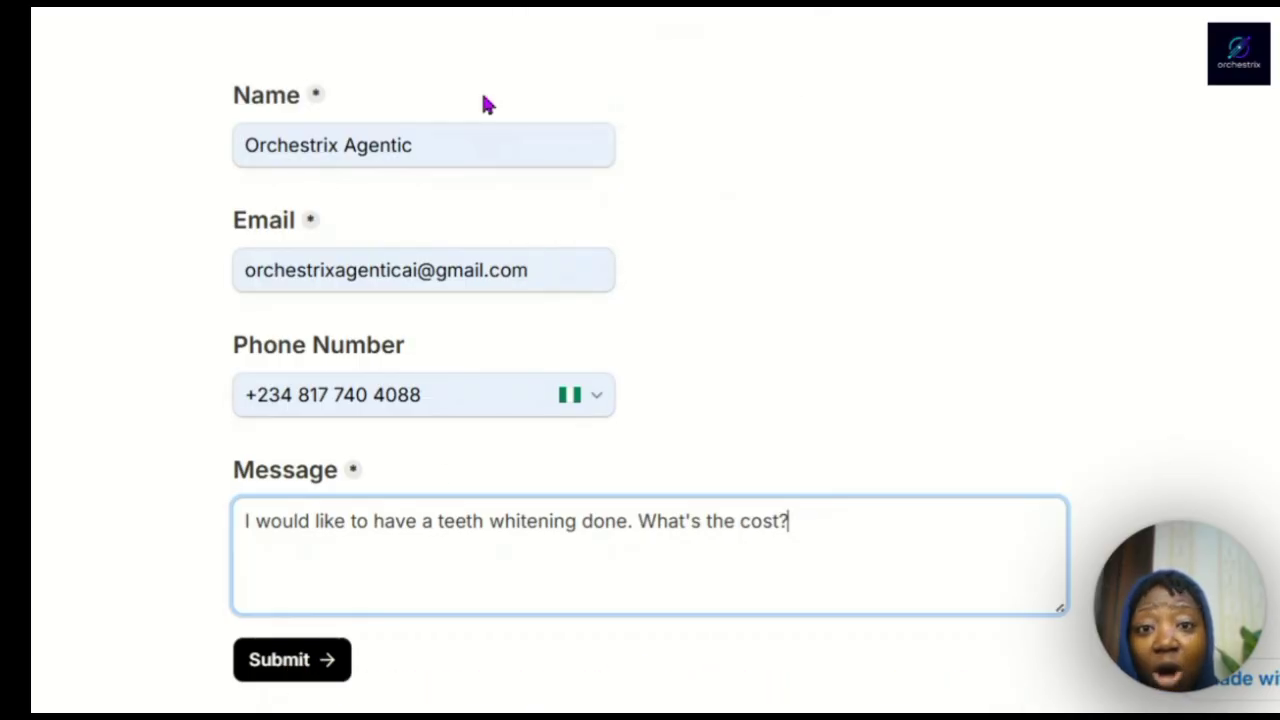
Submit the completed Bright Smile Dental contact form containing the teeth whitening cost enquiry
key(ctrl+Tab)
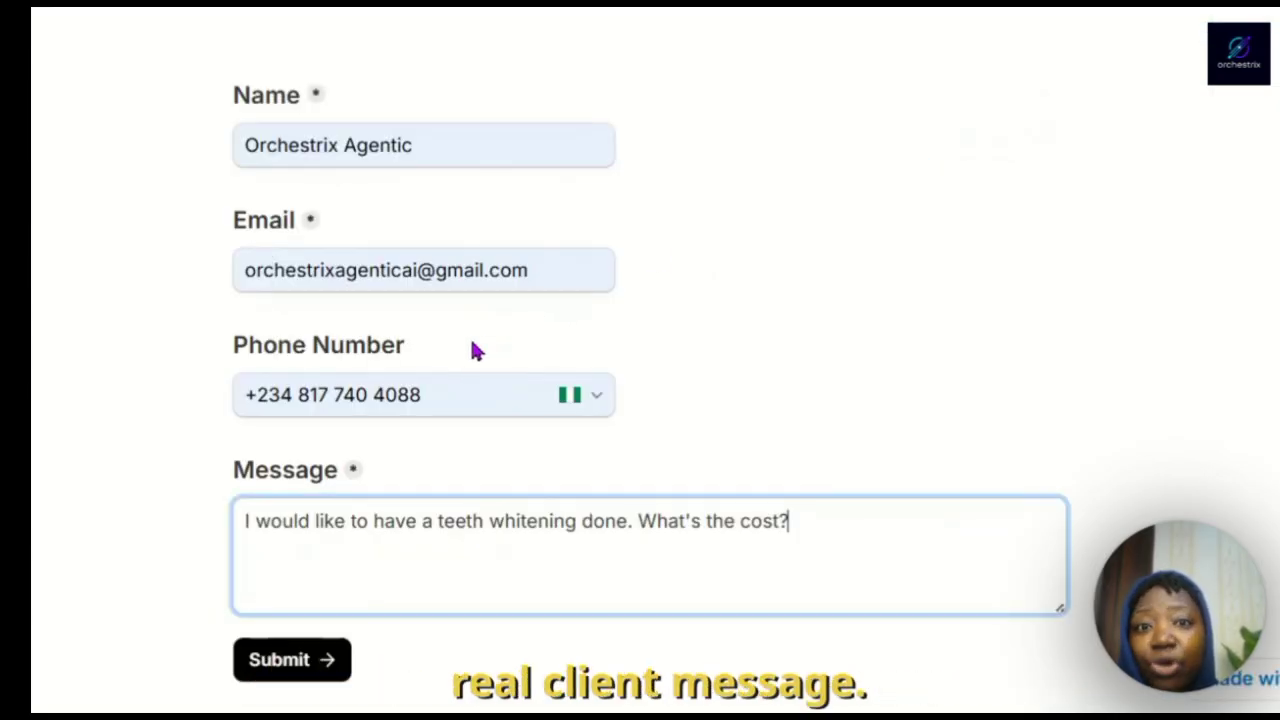
click(295, 660)
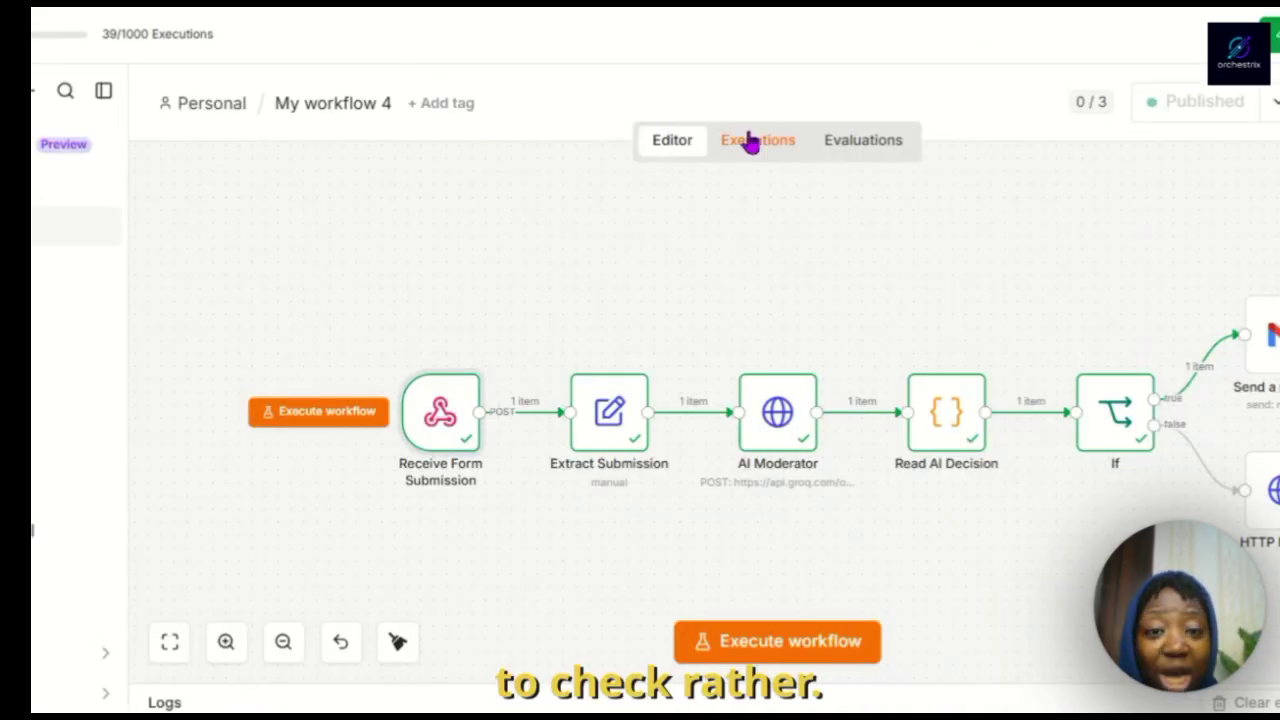
Check the workflow's executions in n8n, then switch to Gmail, refresh the inbox and open the new patient enquiry email
click(751, 140)
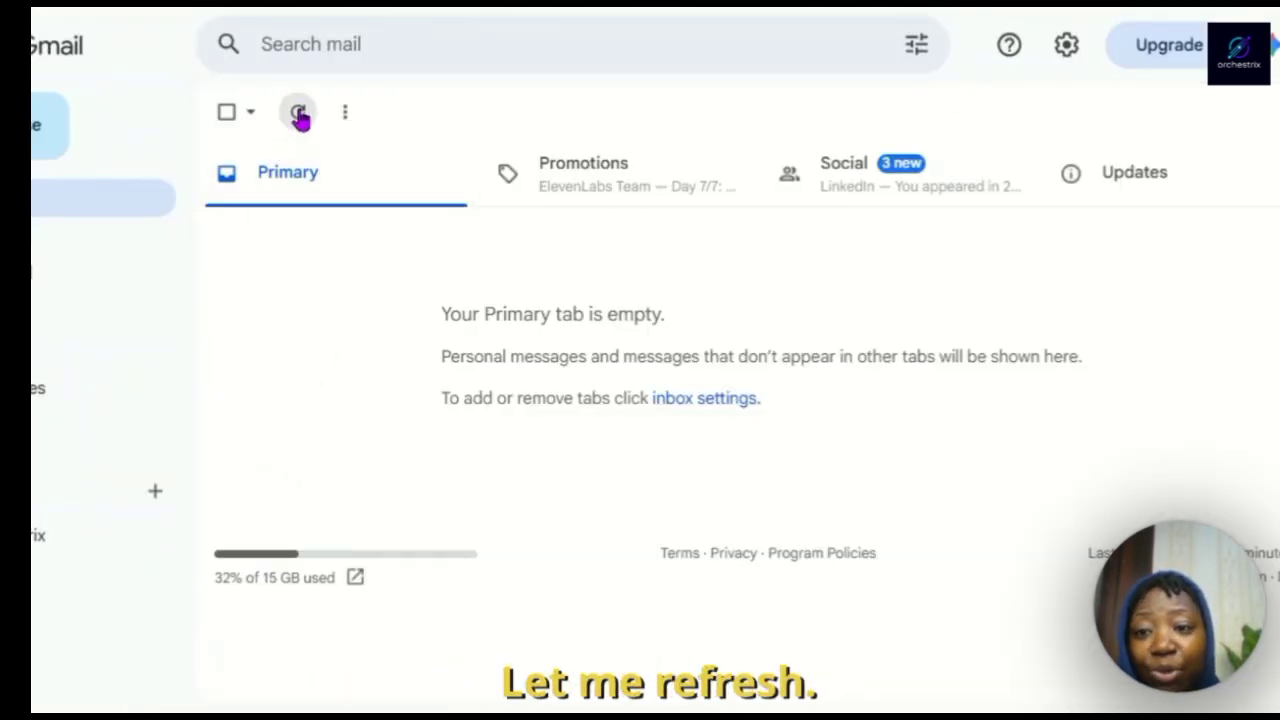
click(297, 111)
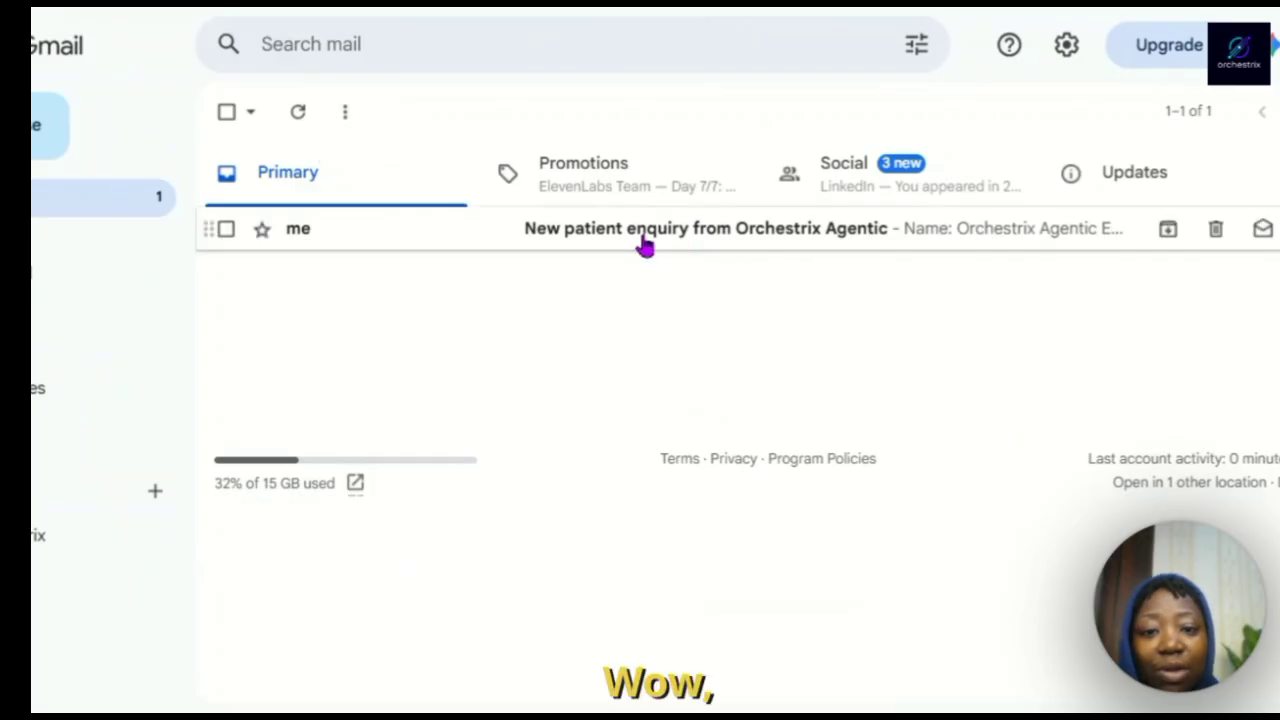
click(640, 244)
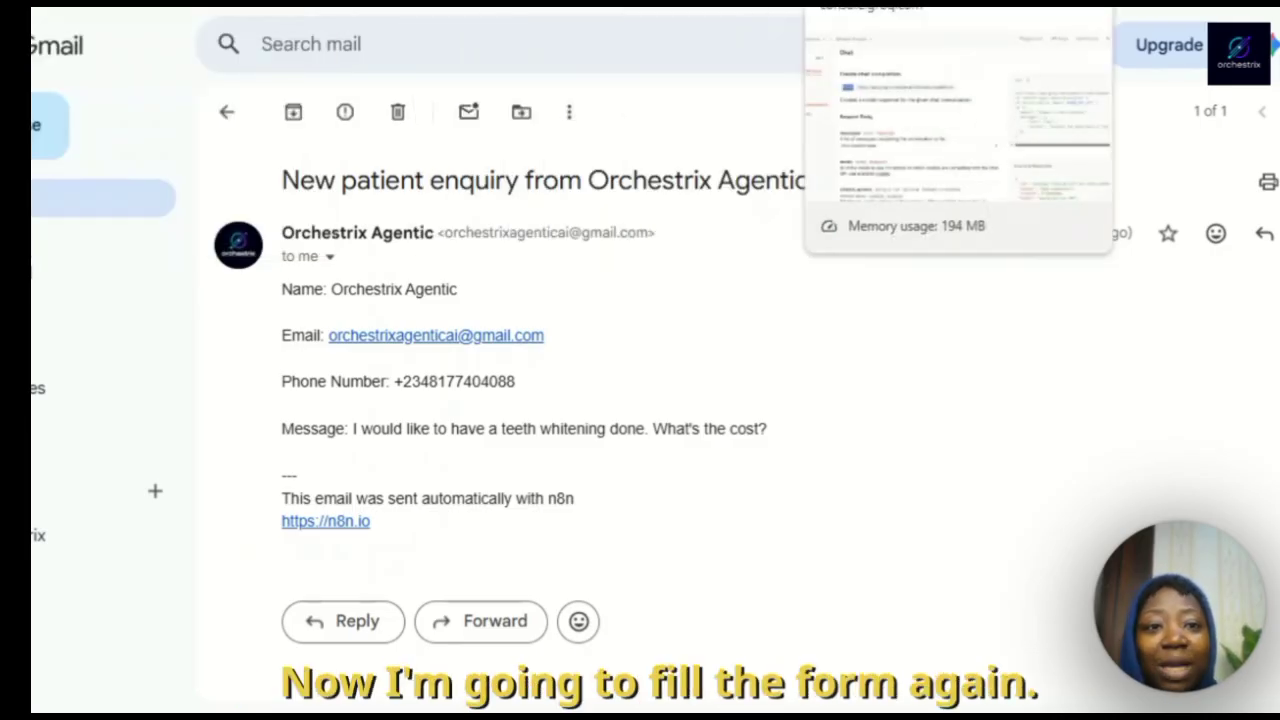
Reload the form, enter contact details and message "I am offering you a free audit of your website with SEO. Email me now to get the offer."
click(980, 4)
click(199, 8)
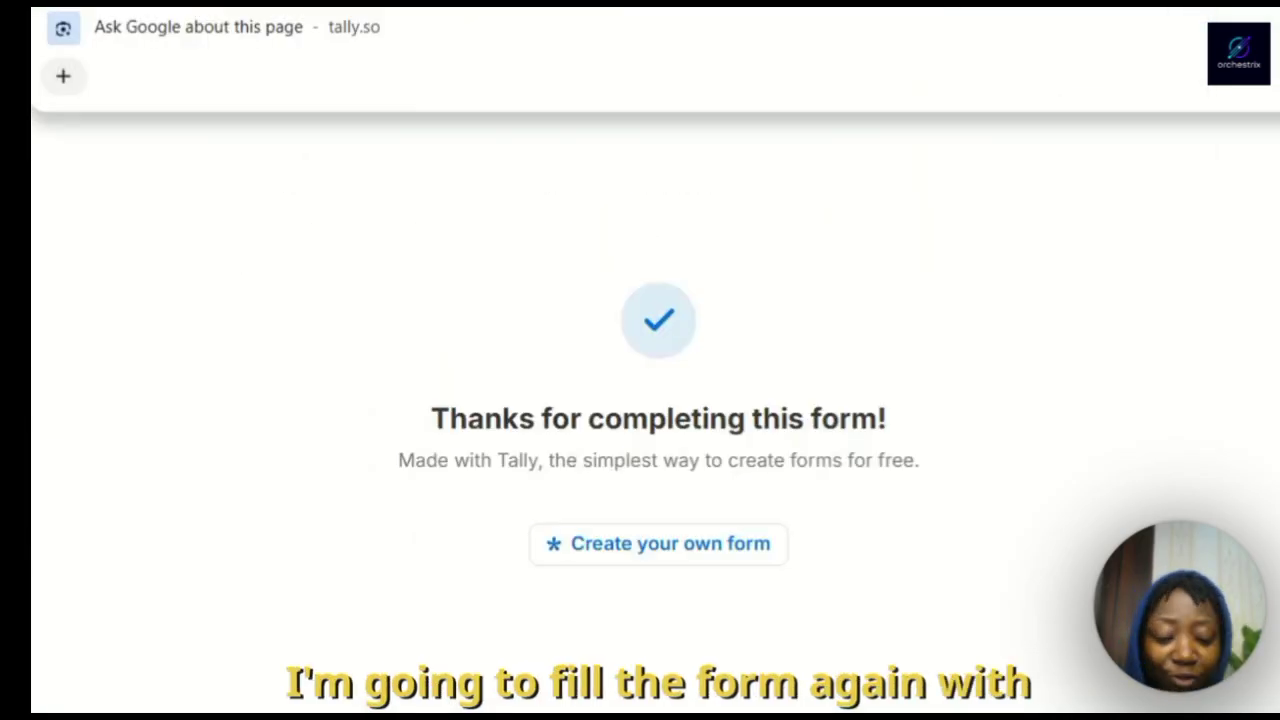
key(Return)
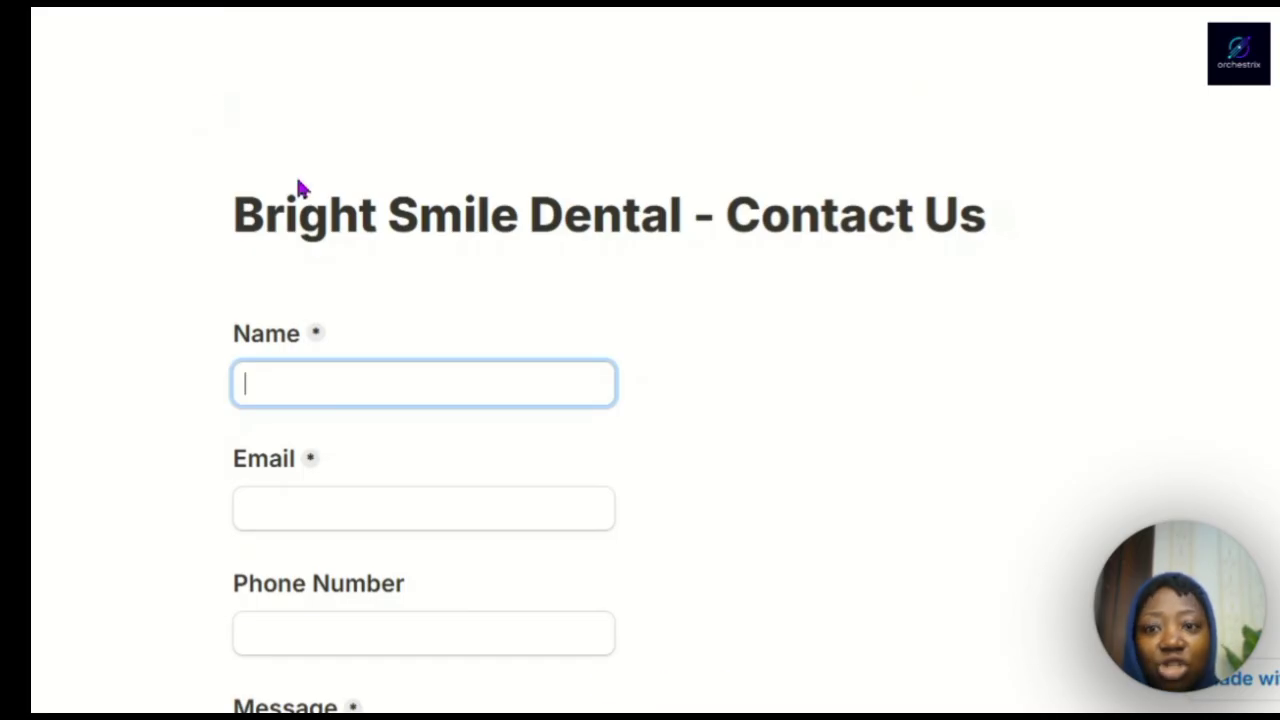
click(317, 370)
click(378, 452)
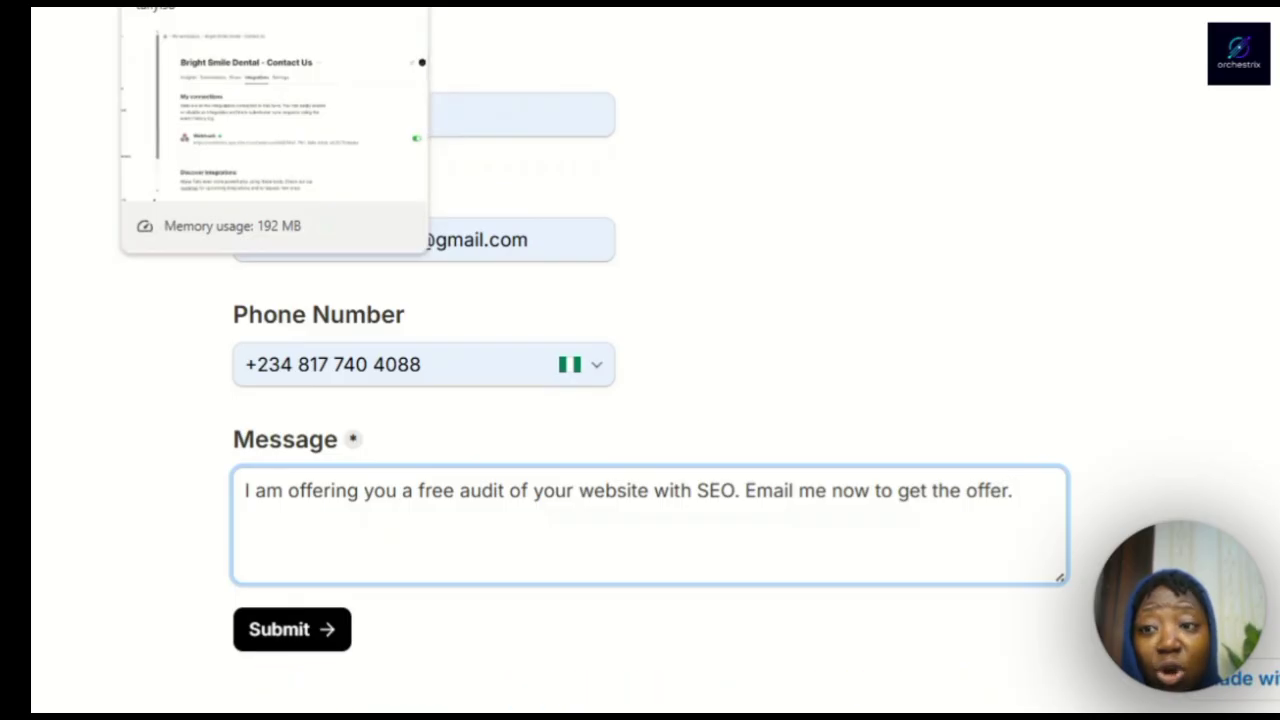
Switch to the form's dashboard in Tally and review its existing submissions across to the message column
click(190, 3)
click(400, 205)
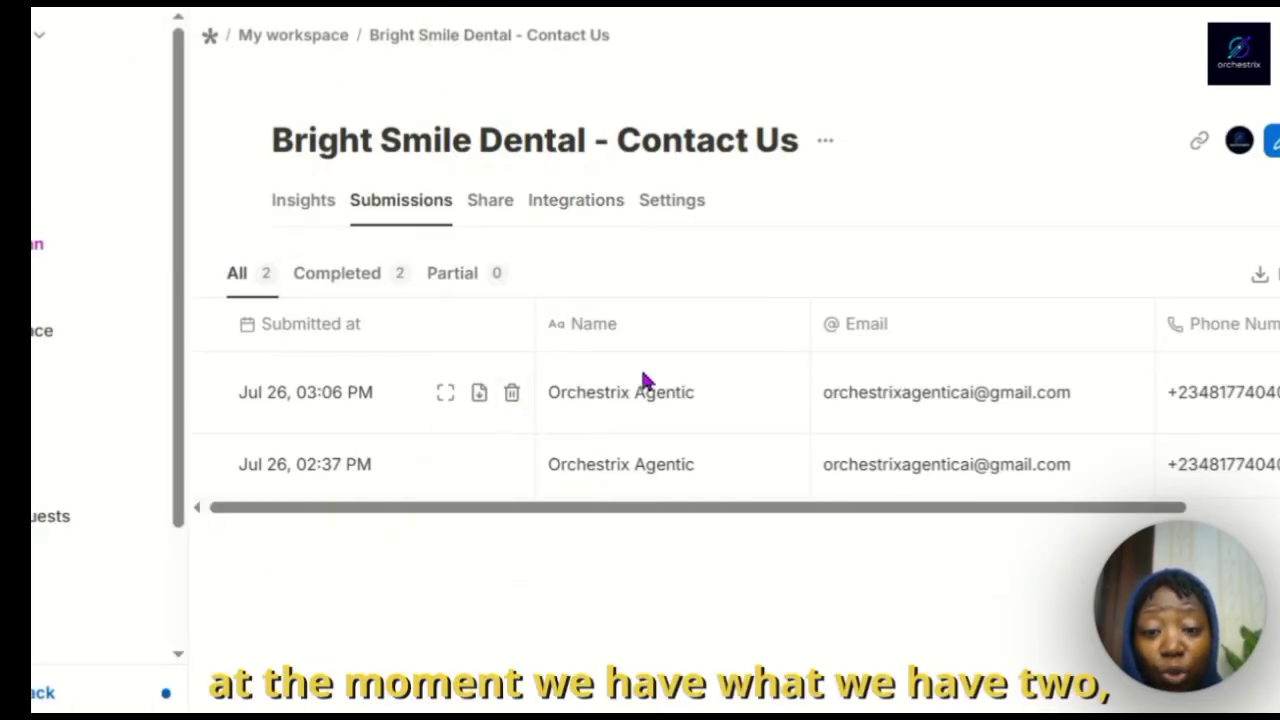
drag(929, 508, 1147, 508)
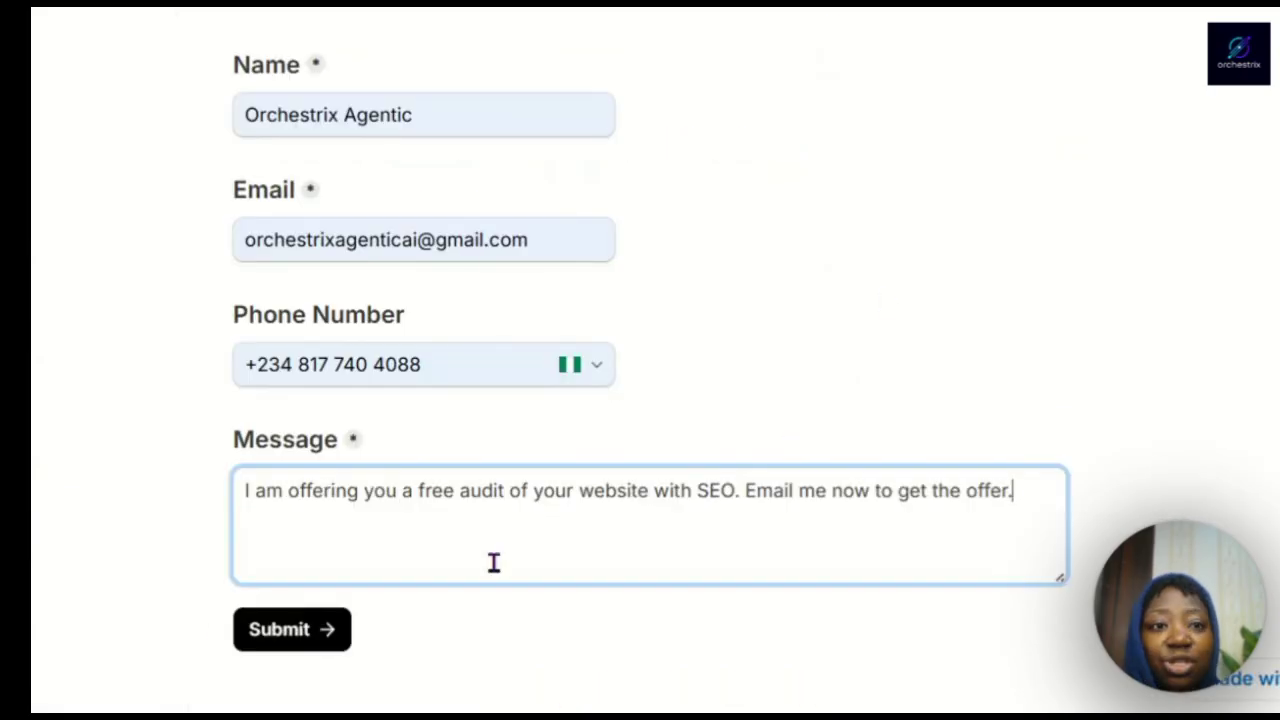
Submit the contact form with the SEO audit offer and open its 15:08:27 execution in n8n
click(232, 632)
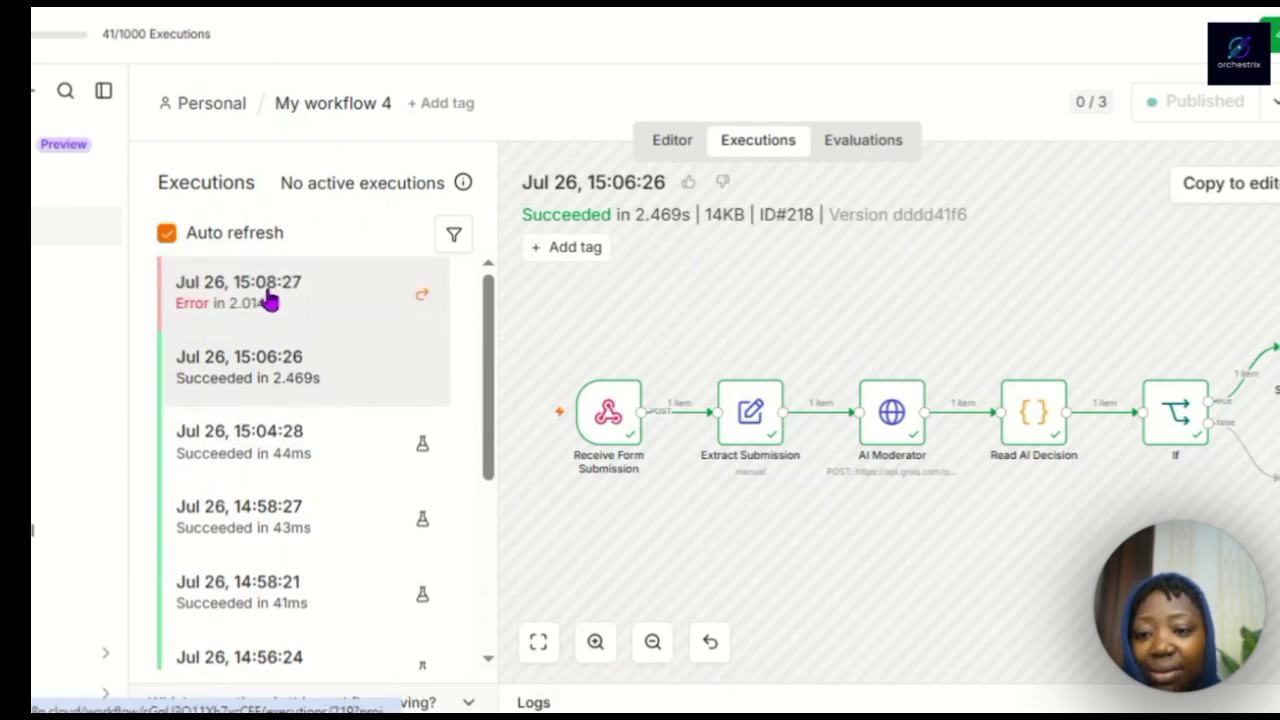
click(268, 299)
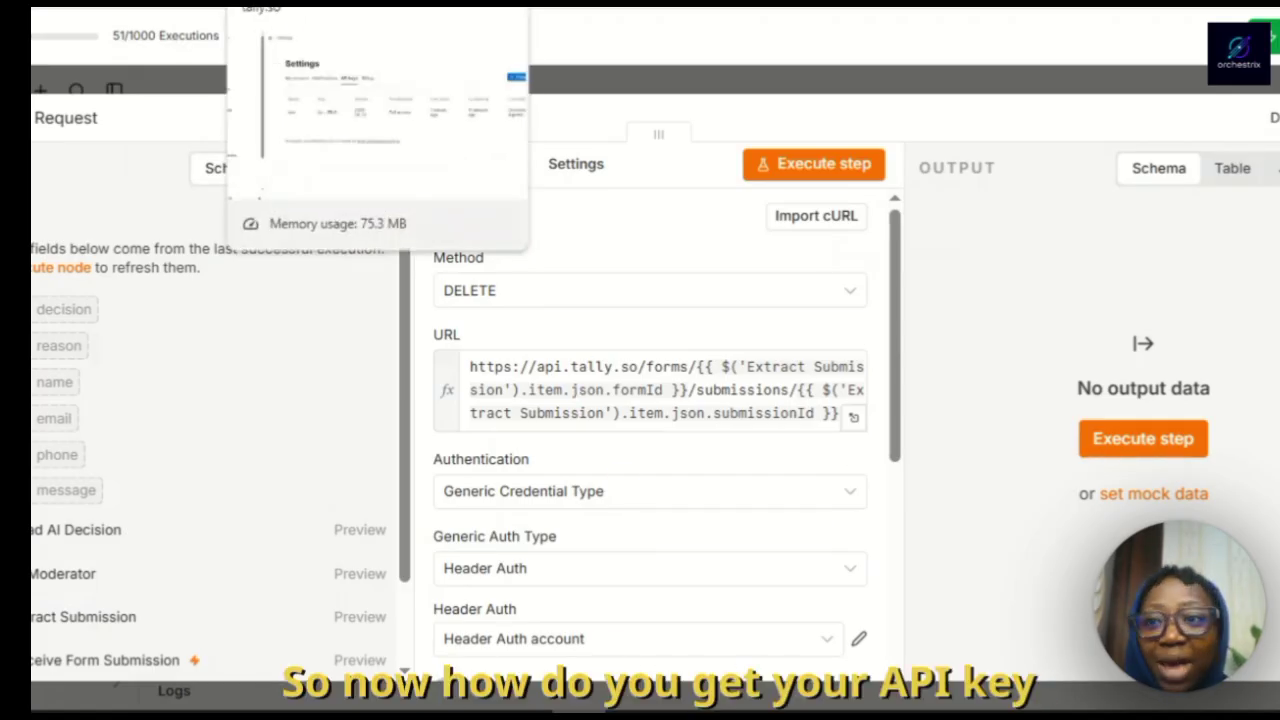
View the API key creation dialog in Tally's settings and close it without creating a key
click(310, 3)
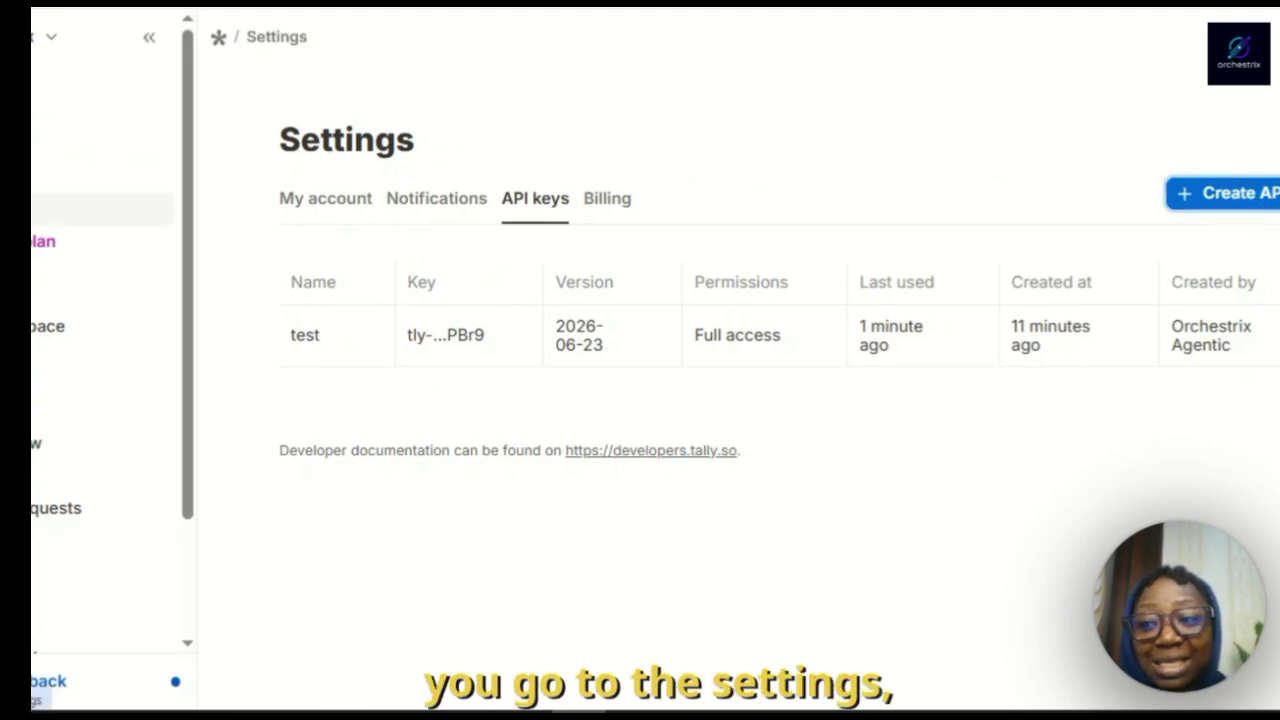
click(1249, 217)
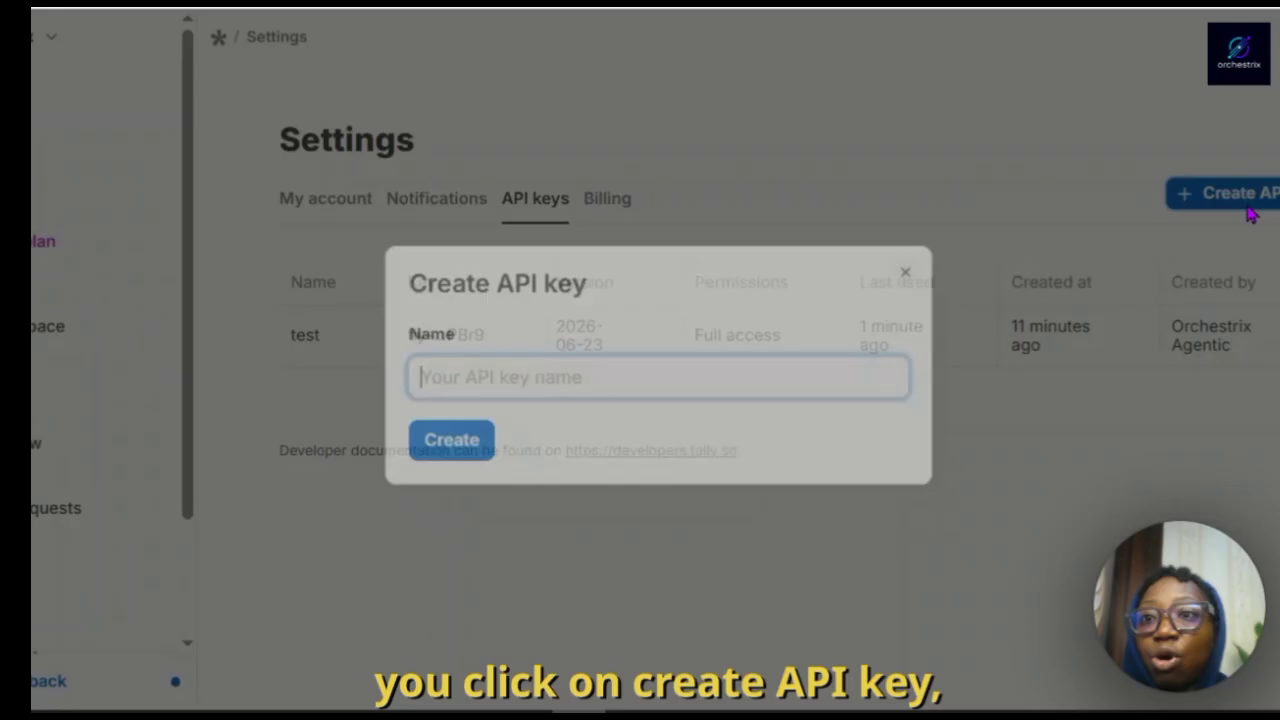
click(497, 371)
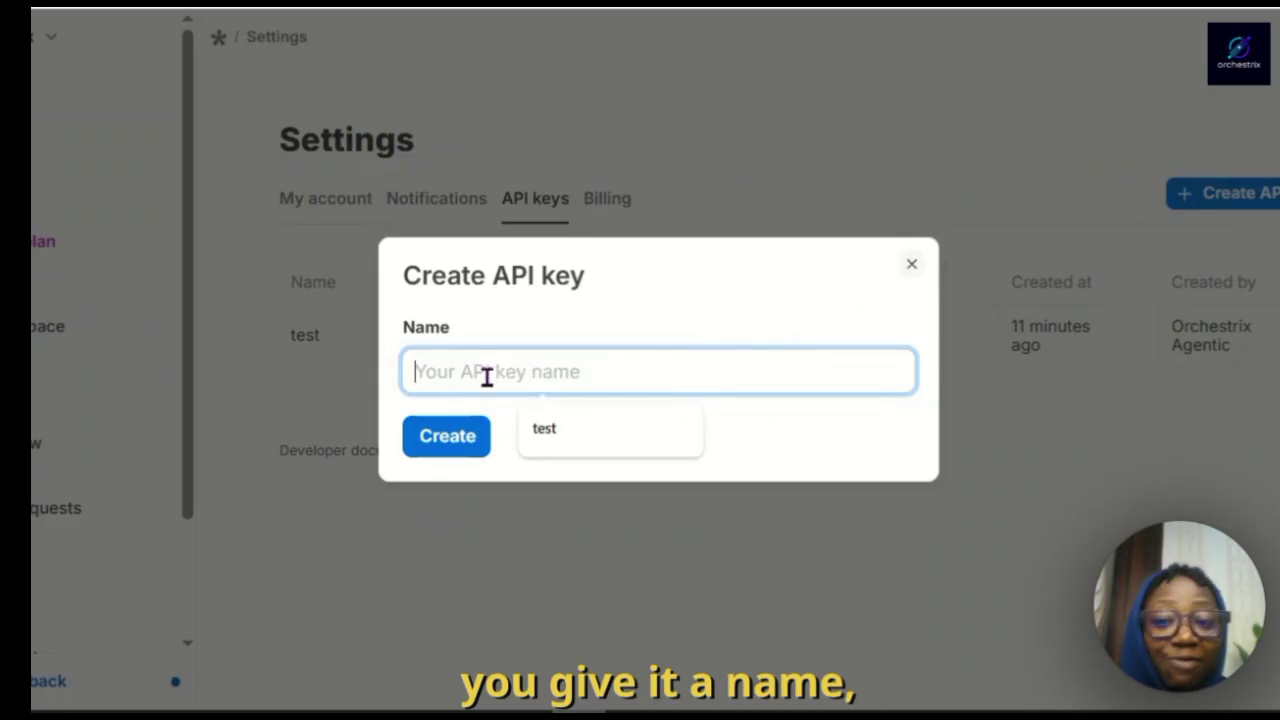
click(910, 268)
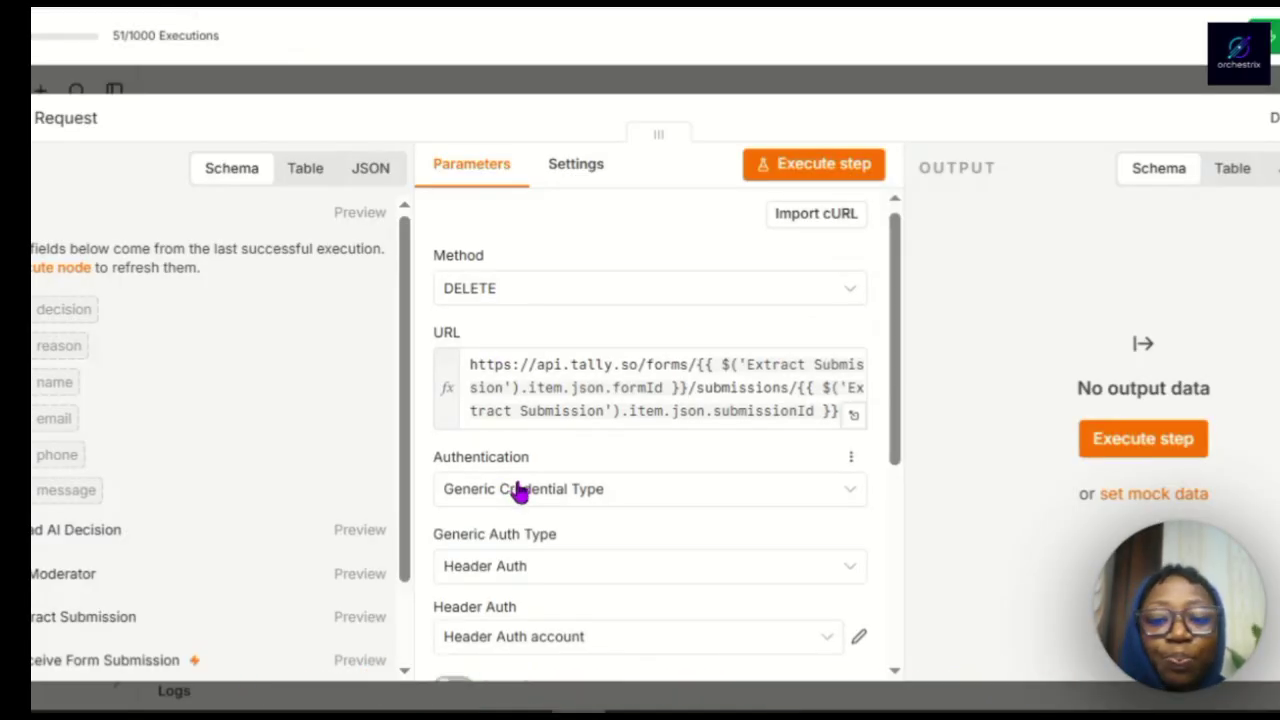
Review the name and value of the HTTP Request node's Header Auth credential, then close the credential and the node
scroll(517, 491, down, 3)
click(859, 405)
click(481, 340)
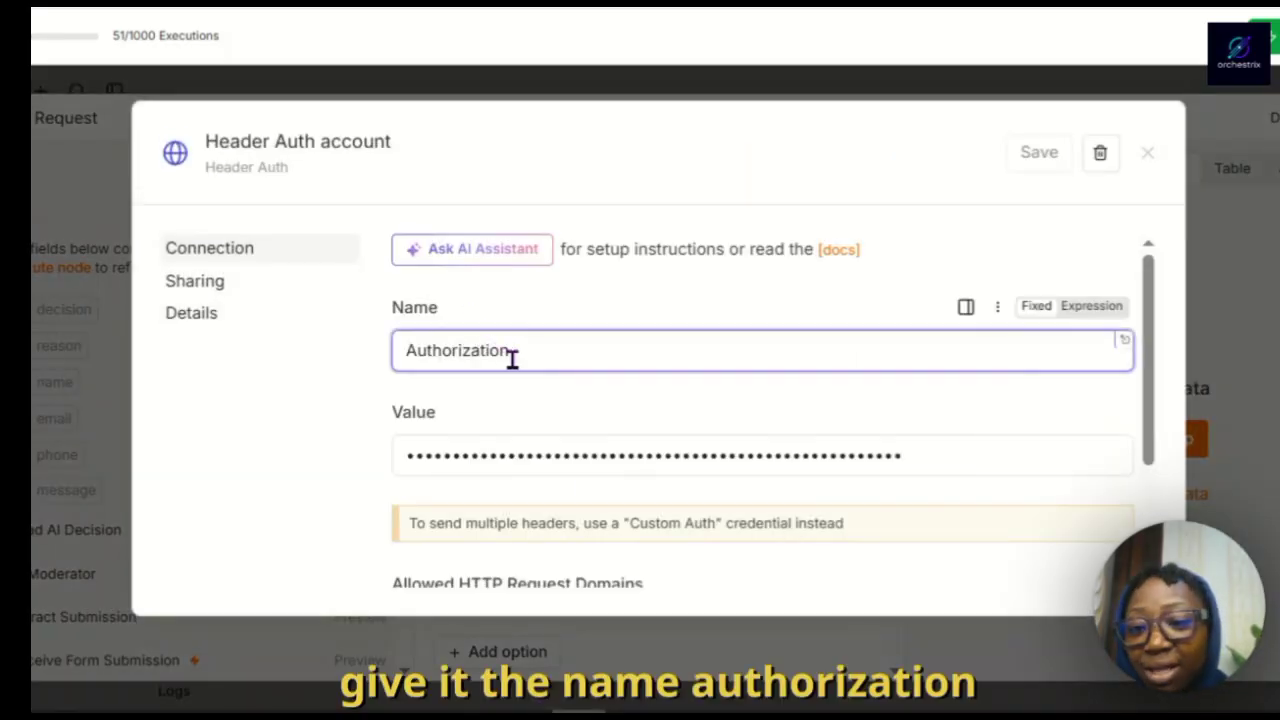
click(457, 455)
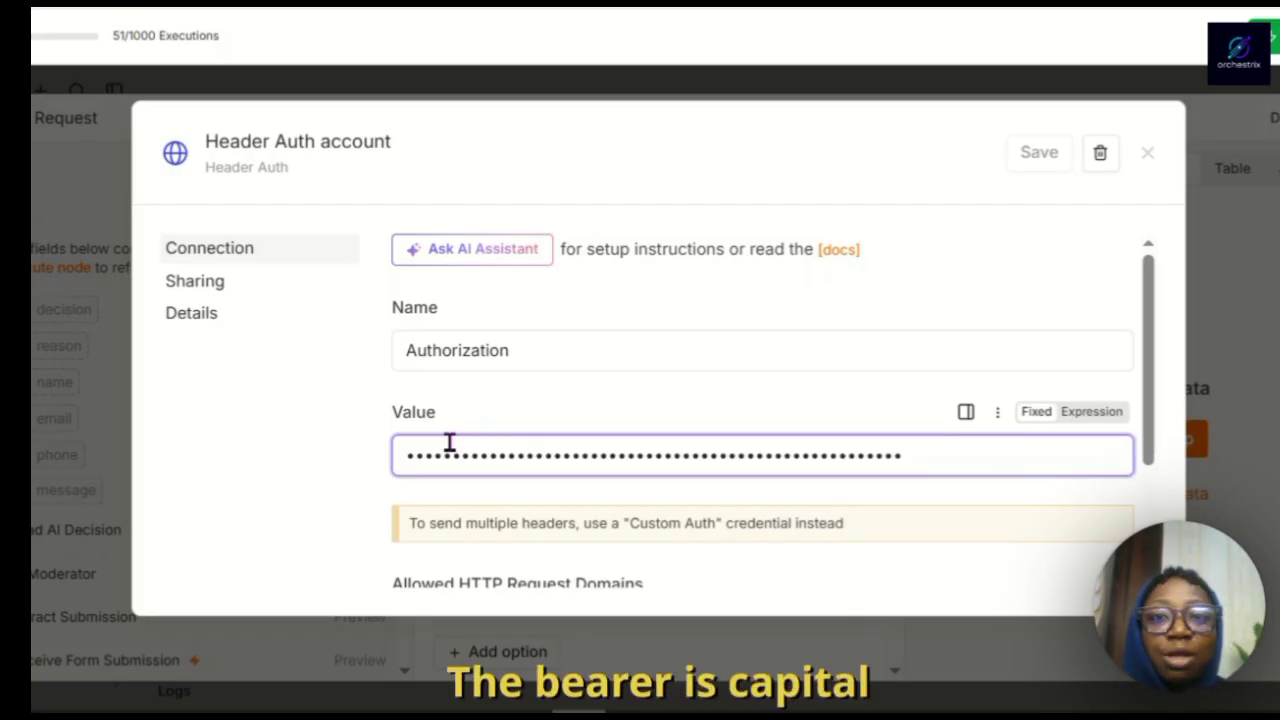
click(601, 90)
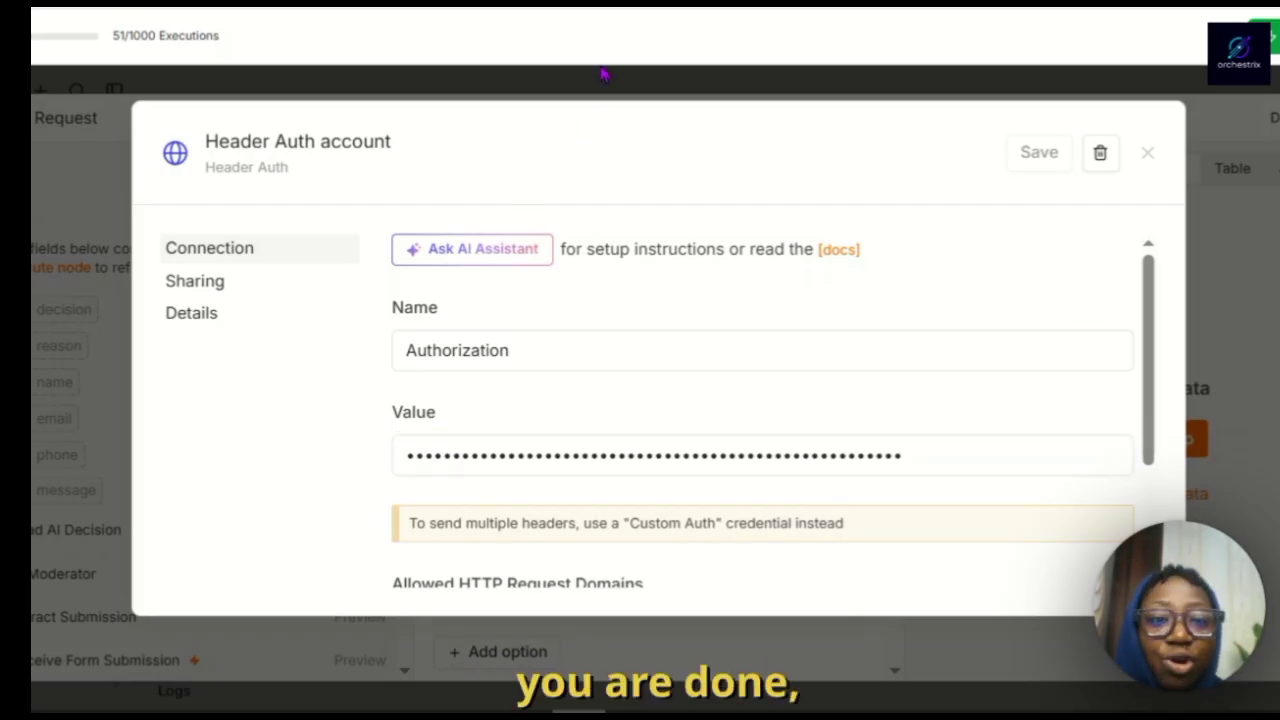
click(1147, 152)
click(766, 60)
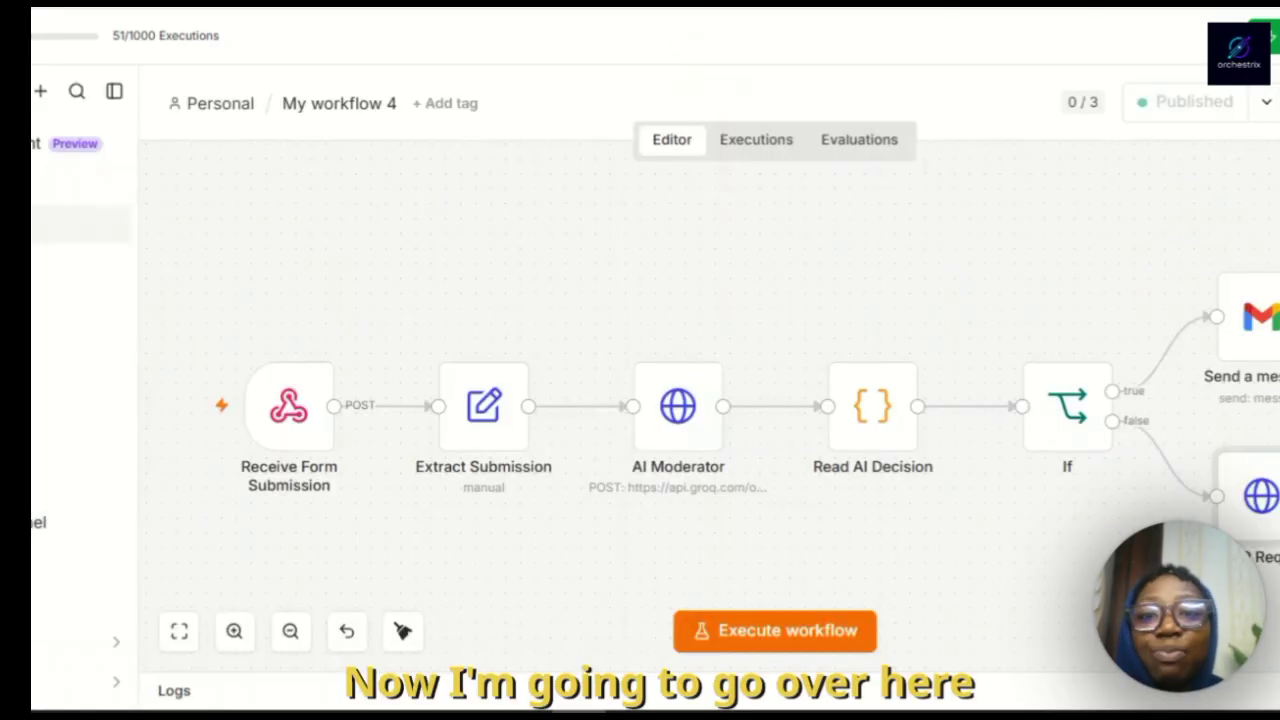
Return to the contact form, reload it and fill in the saved name, email and phone number
key(ctrl+Tab)
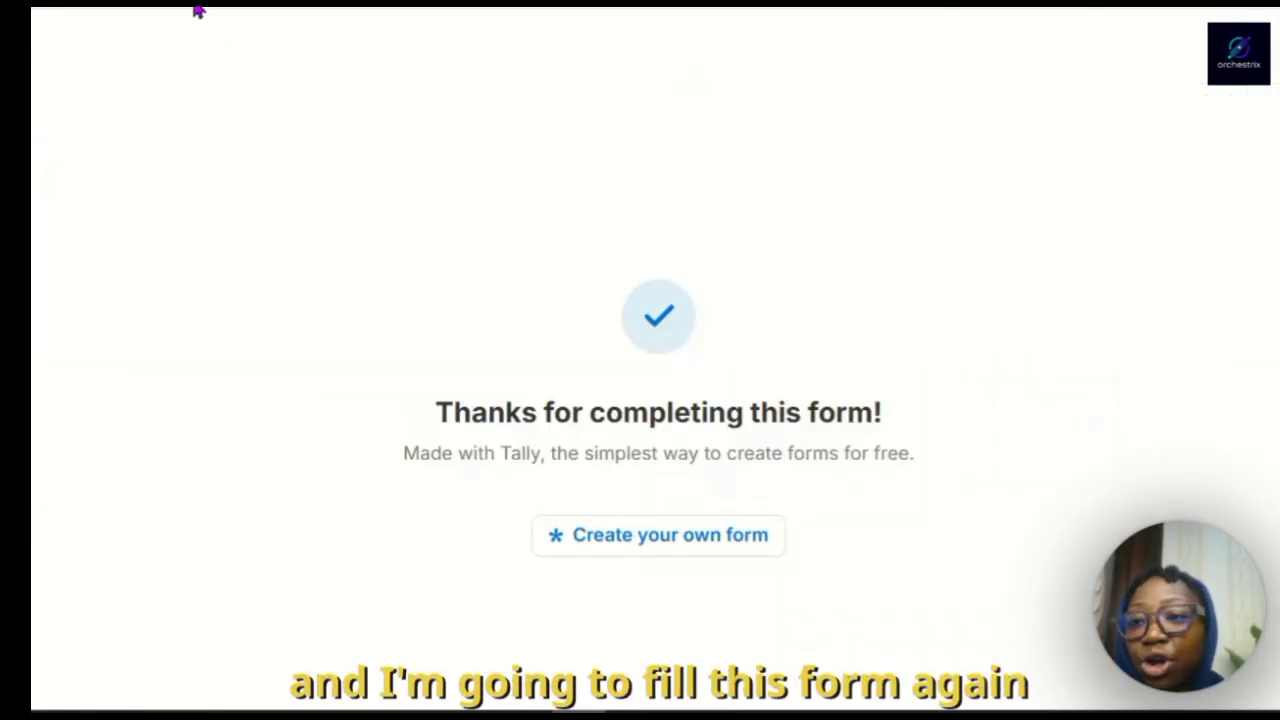
key(F5)
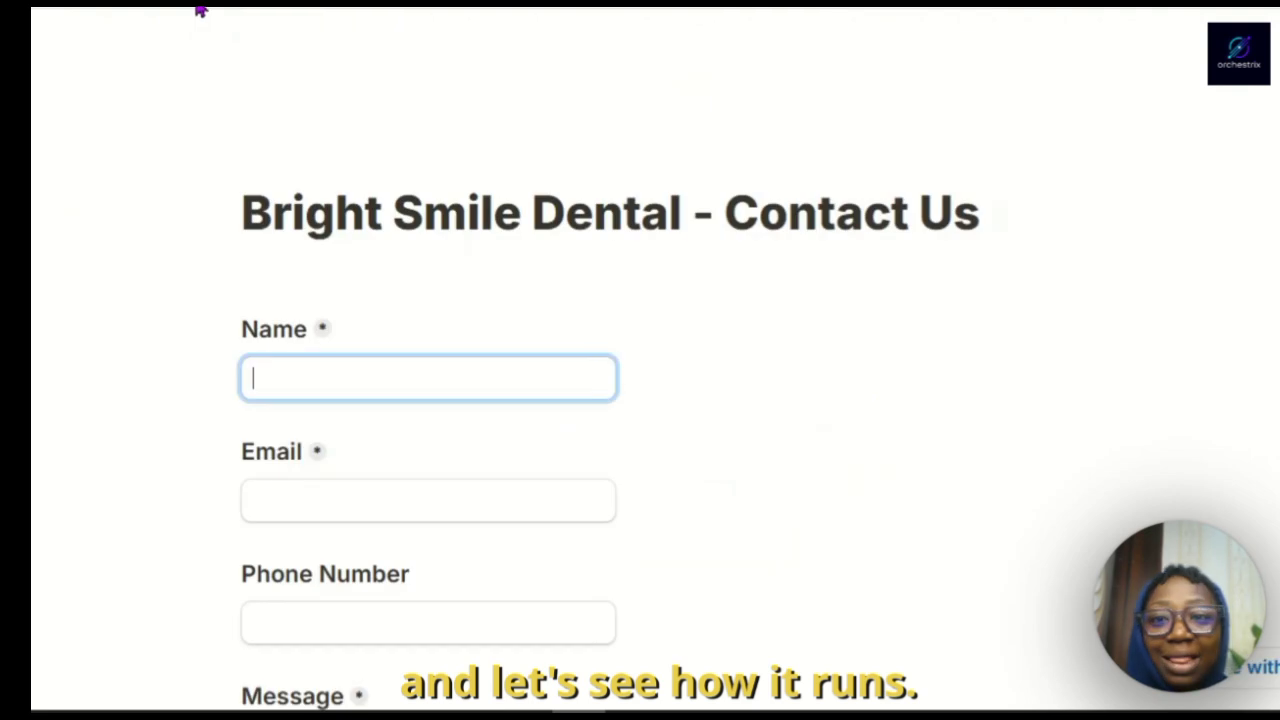
click(318, 373)
click(420, 443)
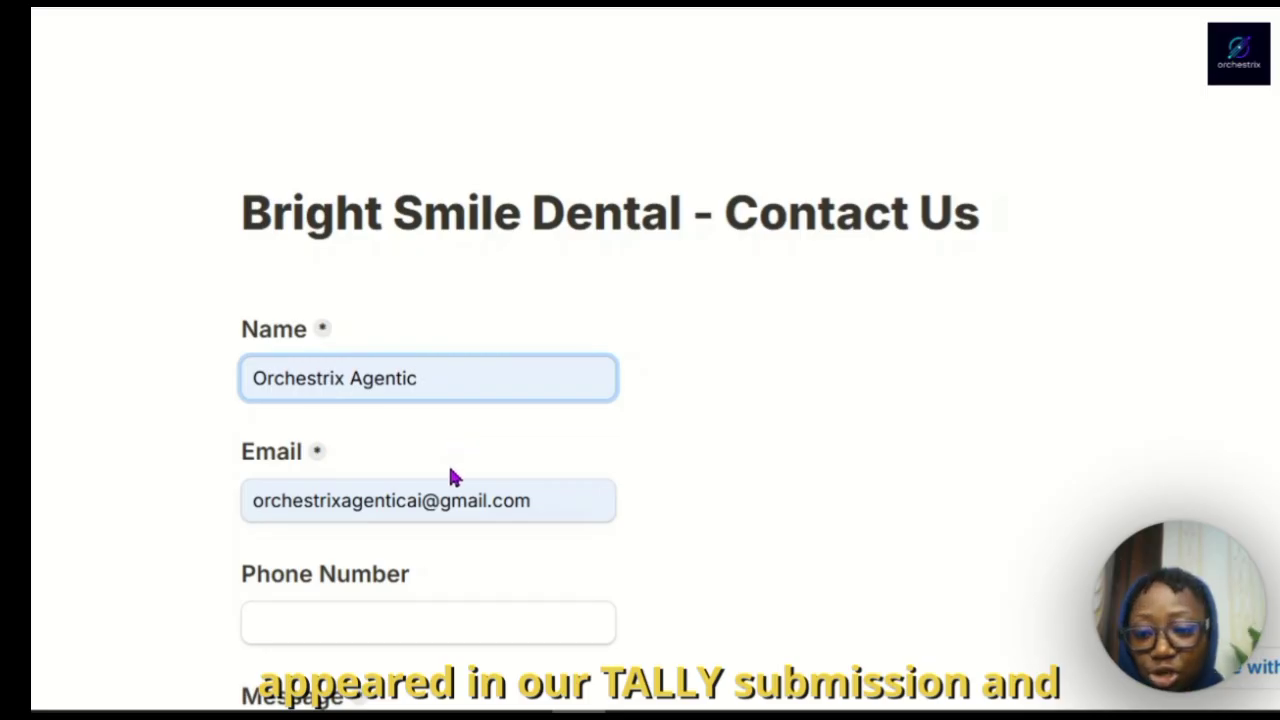
scroll(450, 477, down, 2)
click(419, 390)
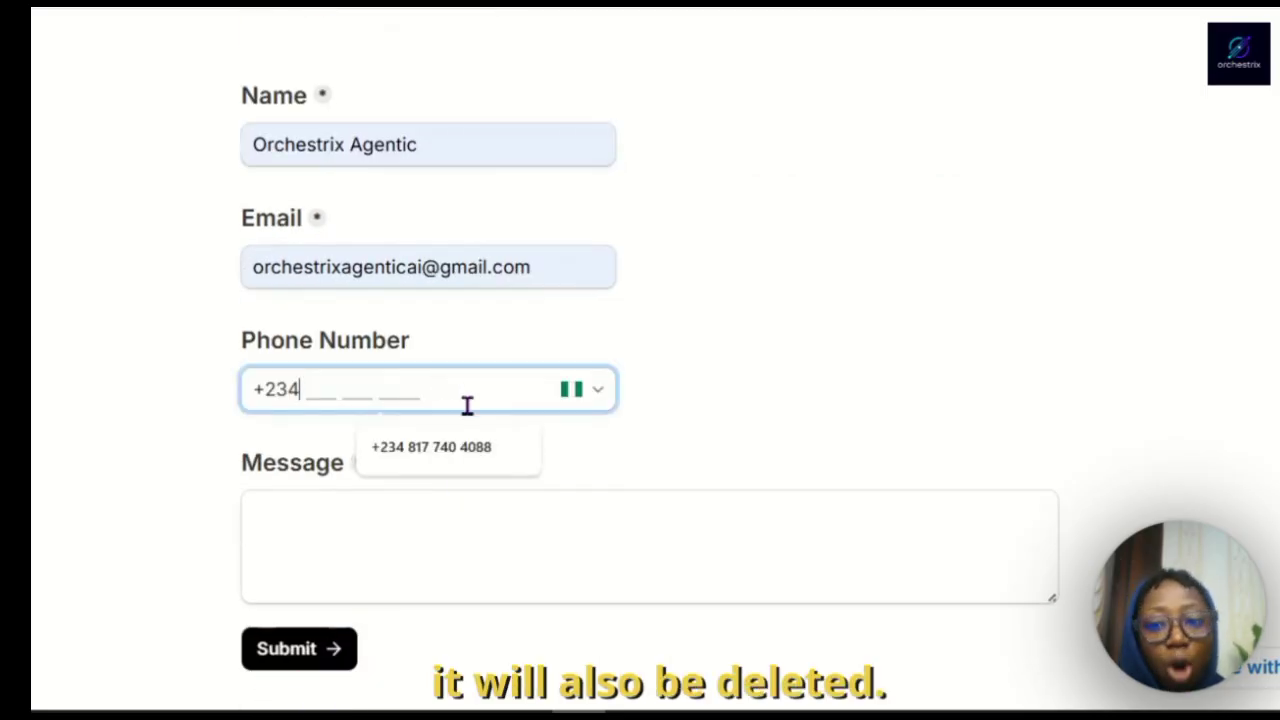
click(471, 456)
Enter the message "Do you need an SEO service? I can help you with that. Send me a reply now, free audit going on." and submit the form
click(420, 528)
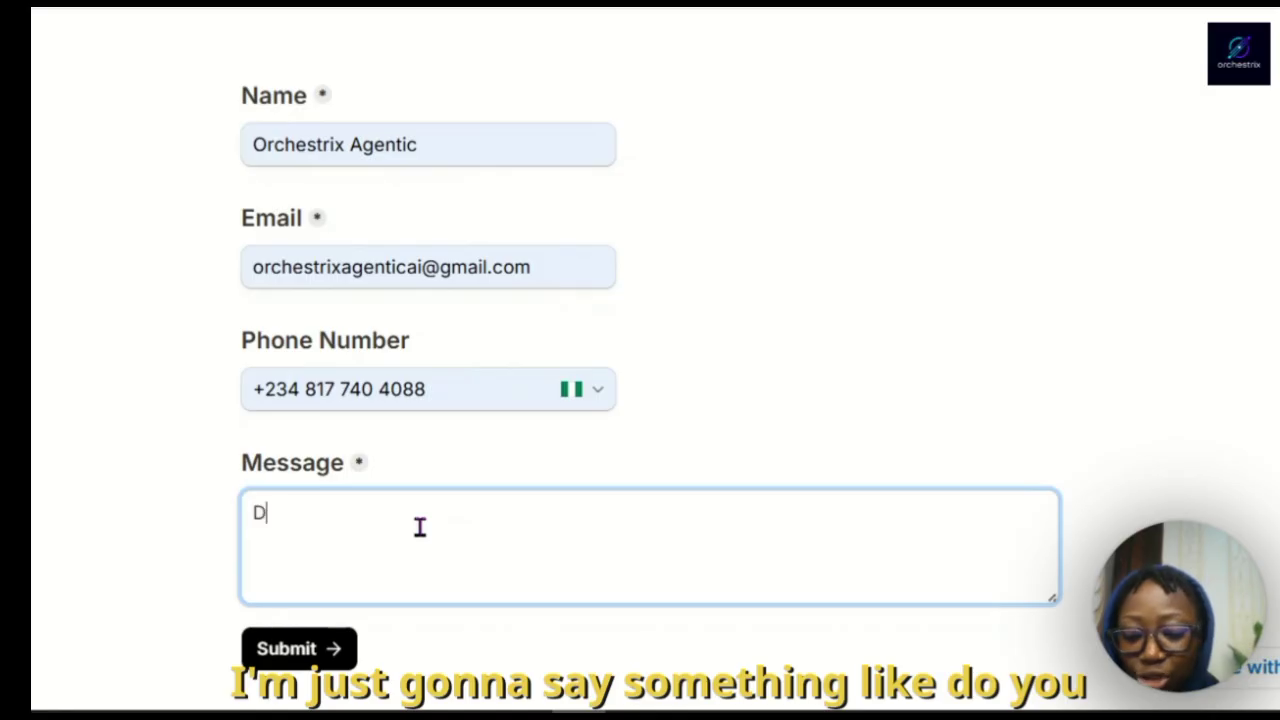
text(o you need an SEO se)
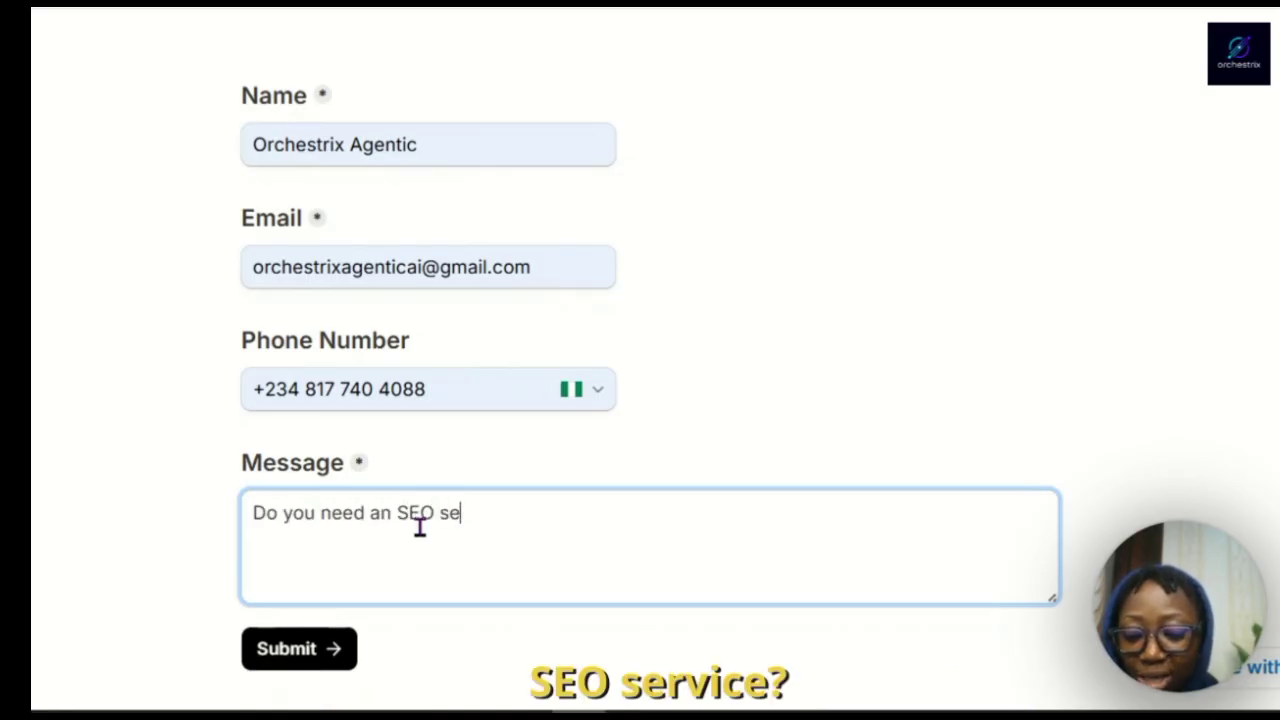
text(rvic)
text(e?)
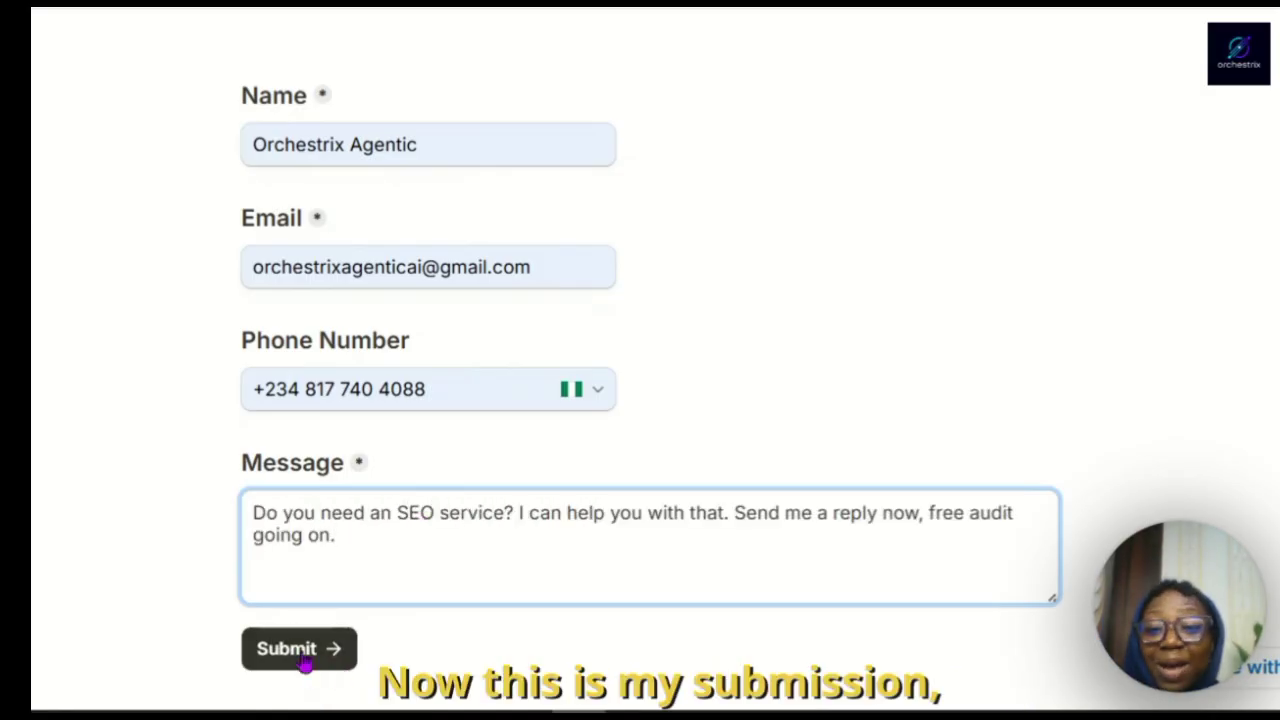
click(298, 650)
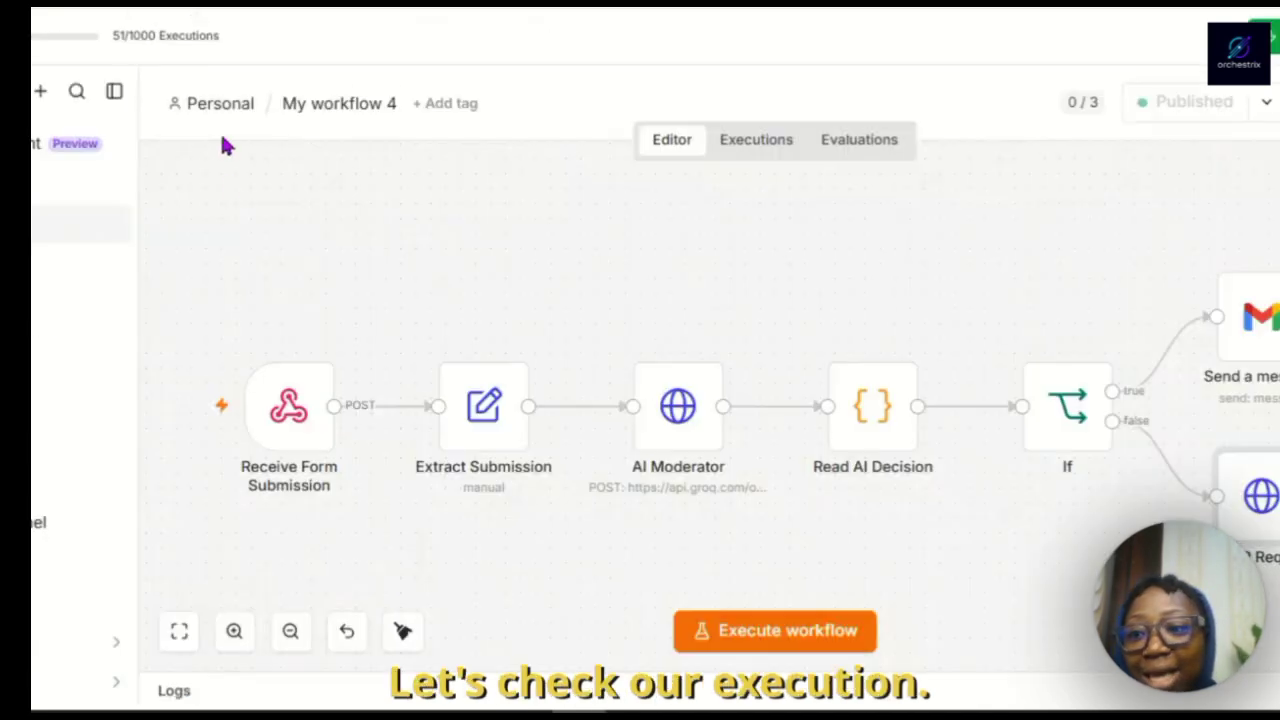
Inspect the 15:46:10 execution of the workflow in n8n, then switch to the form's submissions in Tally
click(738, 148)
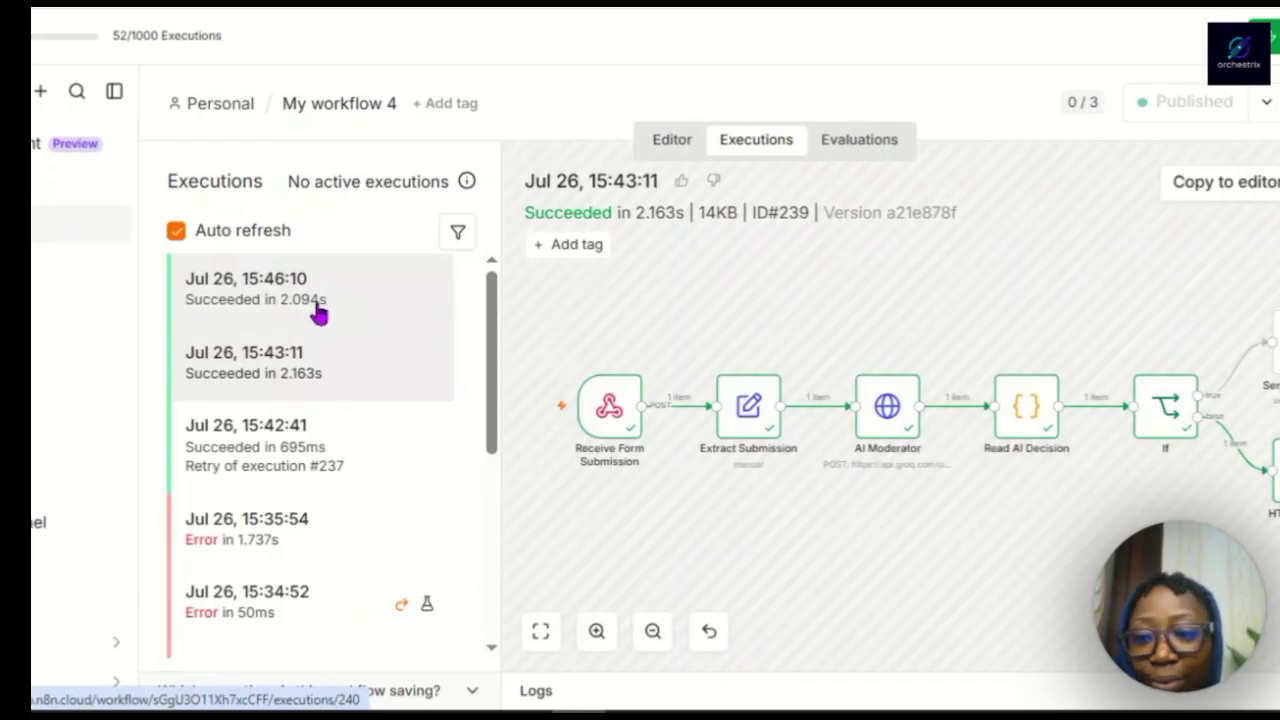
click(318, 313)
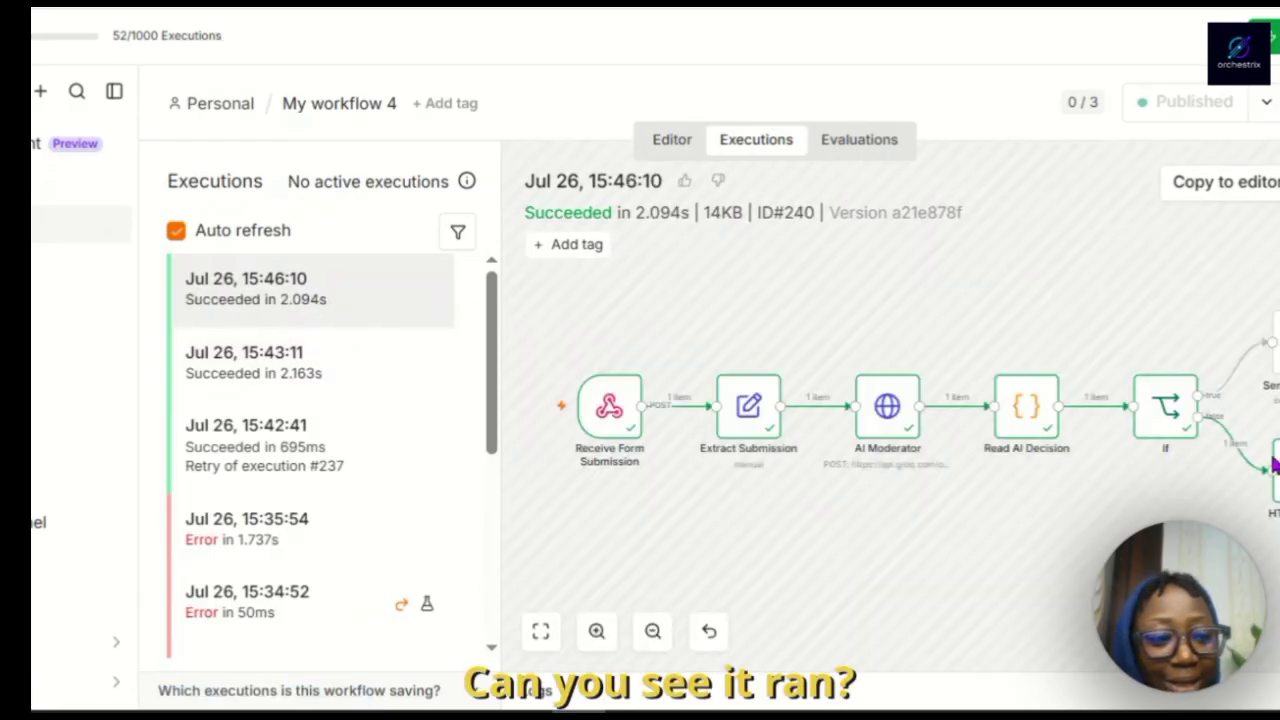
key(ctrl+Tab)
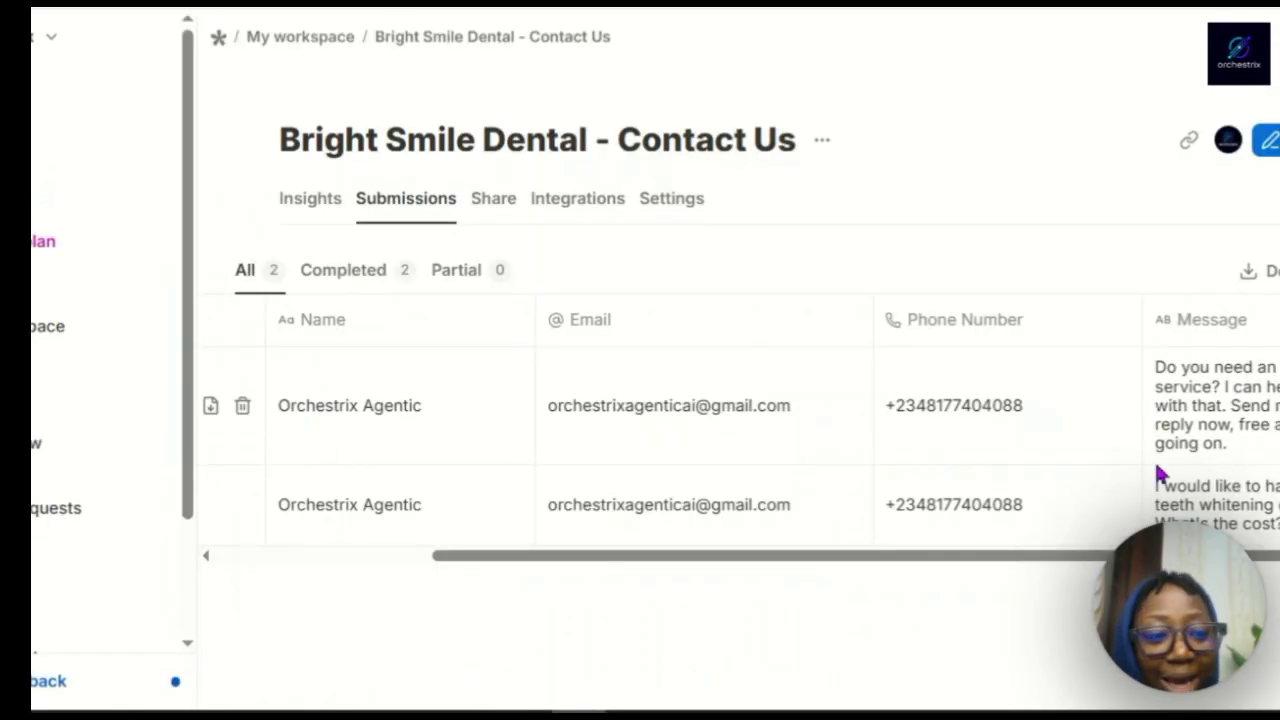